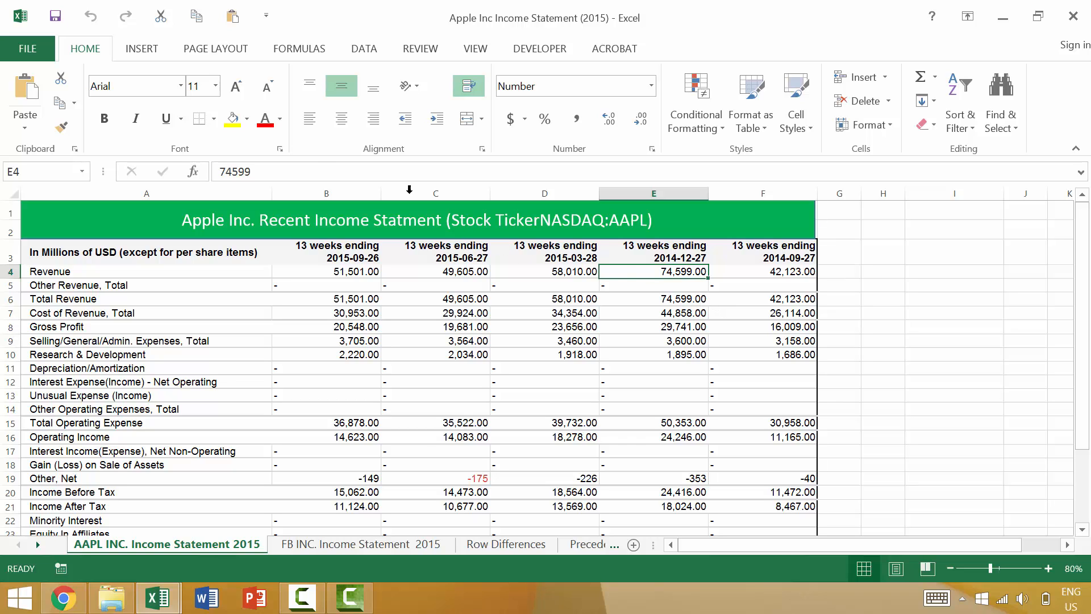
left_click(322, 171)
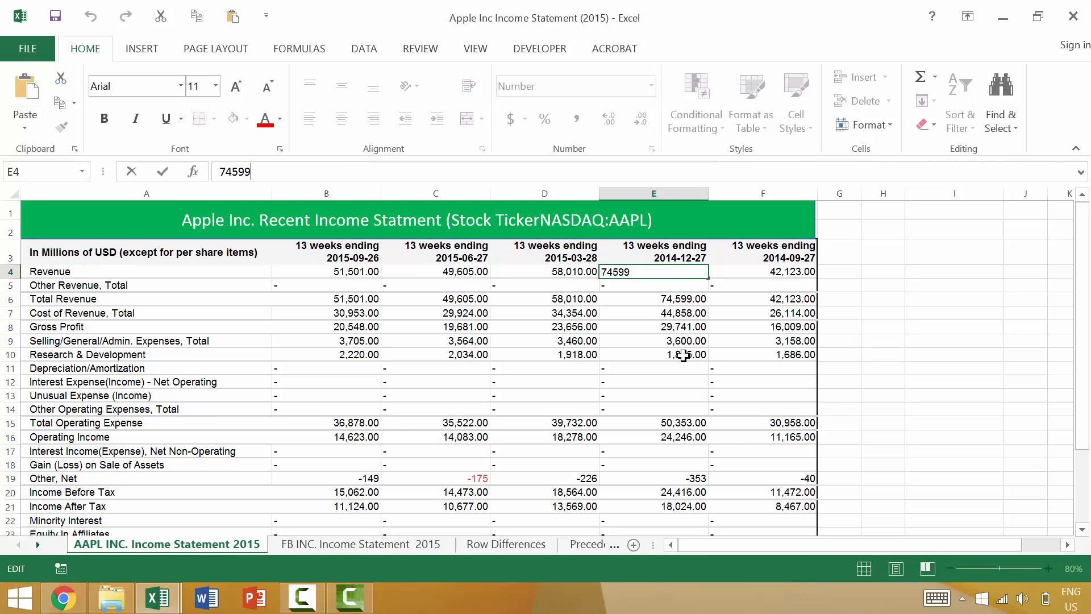
key("ctrl+Return")
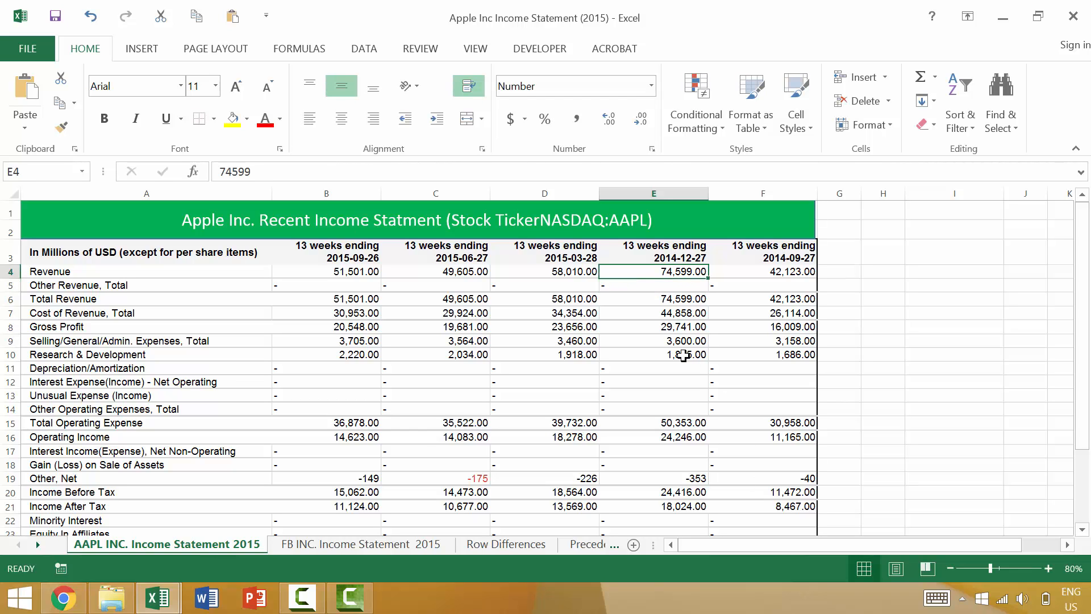
key("F2")
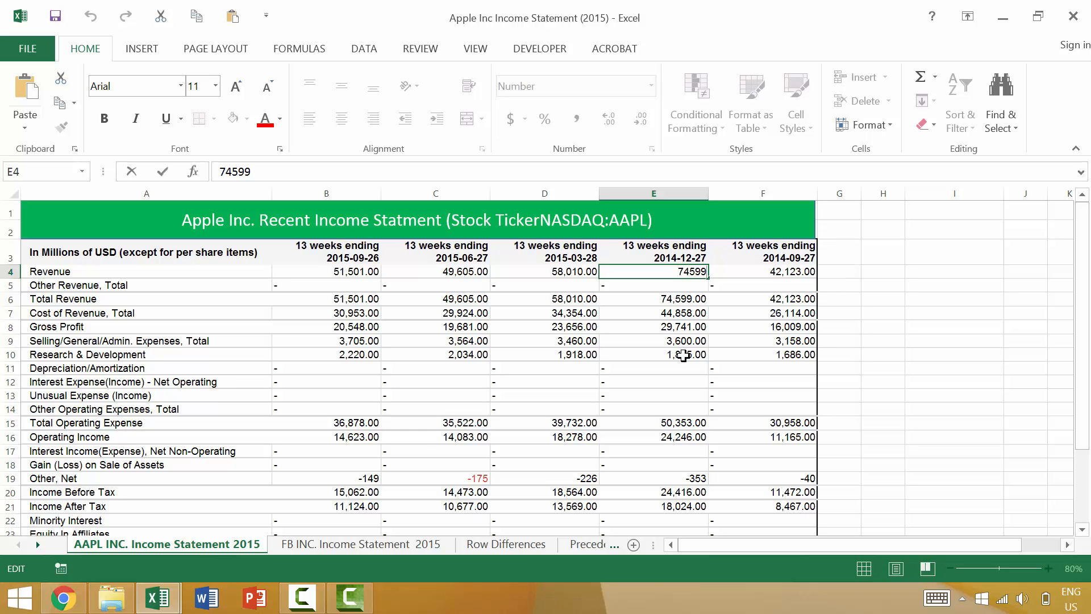
key("Escape")
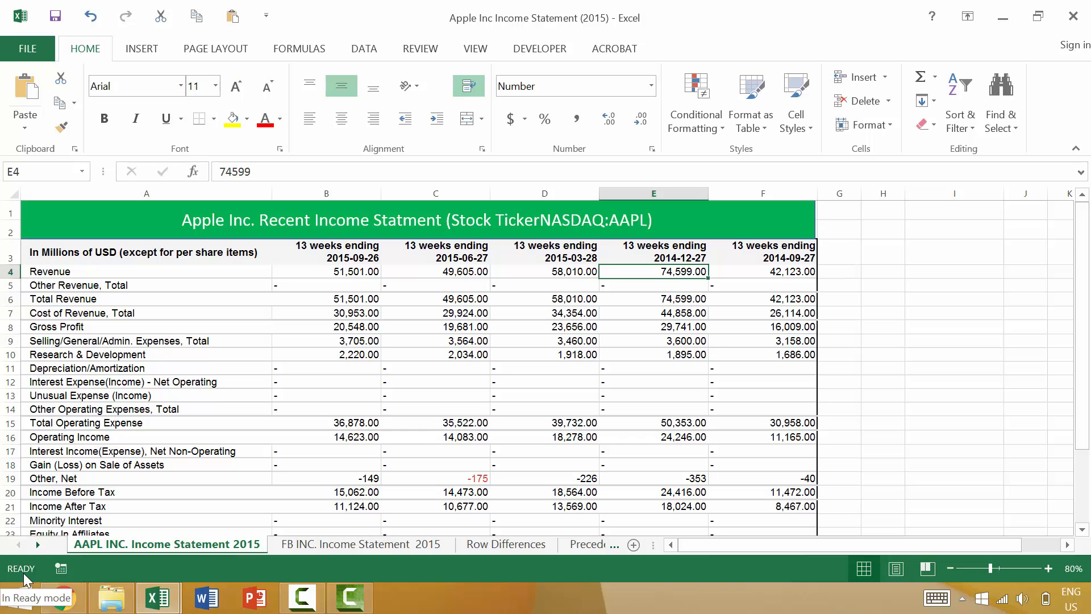
left_click(311, 174)
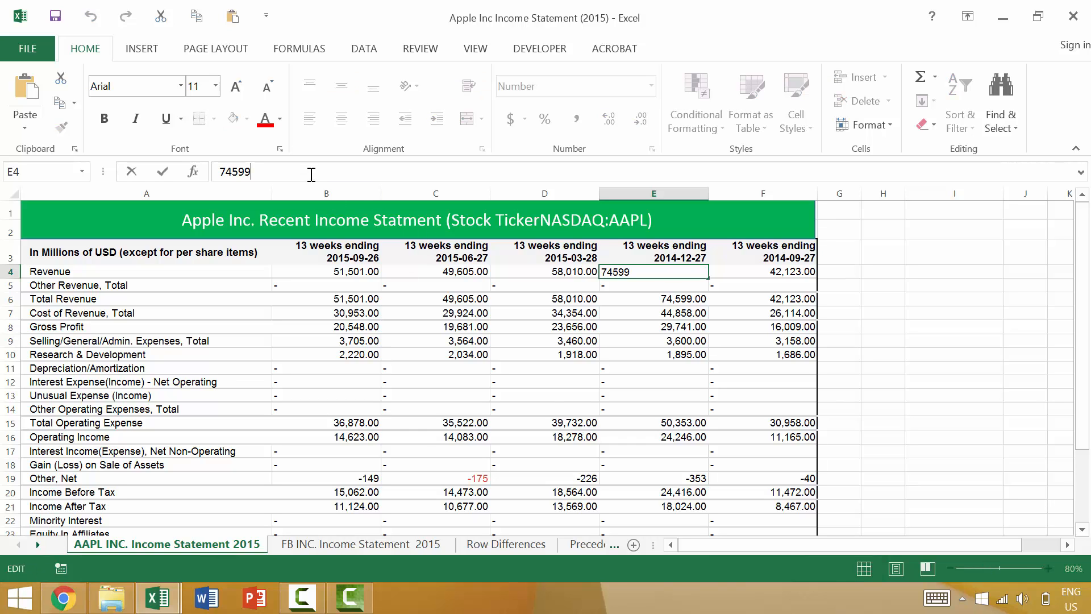
key("Escape")
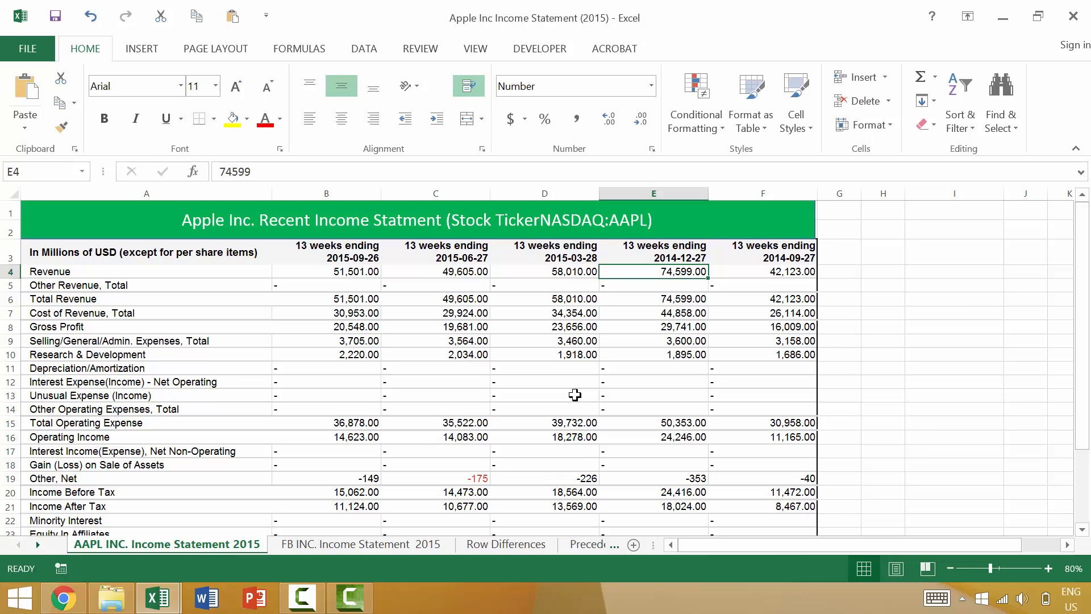
Step: Set the Revenue value in cell E4 to 74600
key("F2")
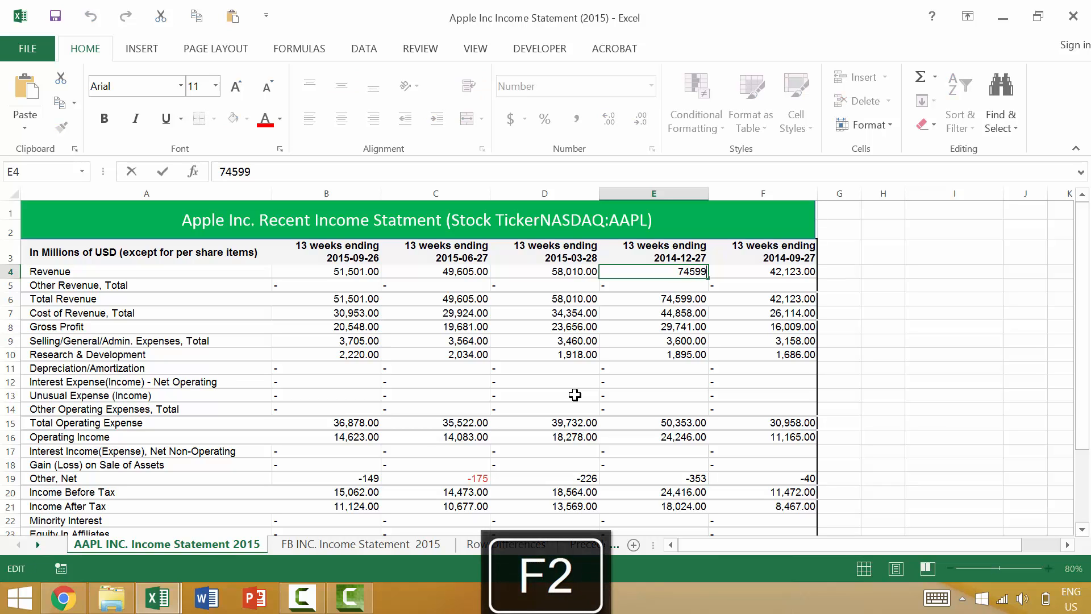
key("BackSpace")
key("BackSpace")
key("BackSpace")
type("600")
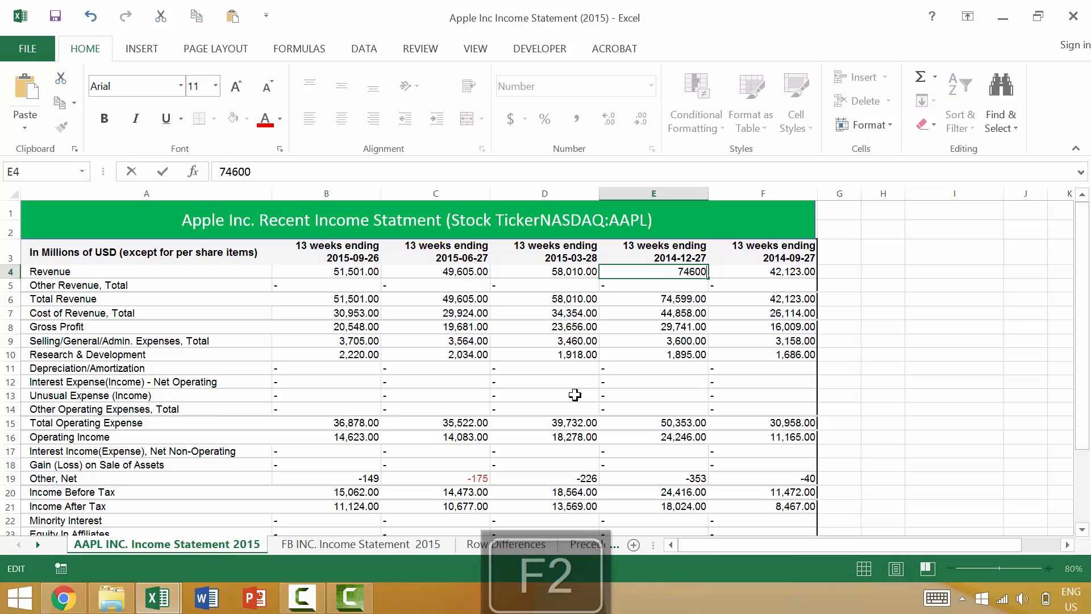
key("Return")
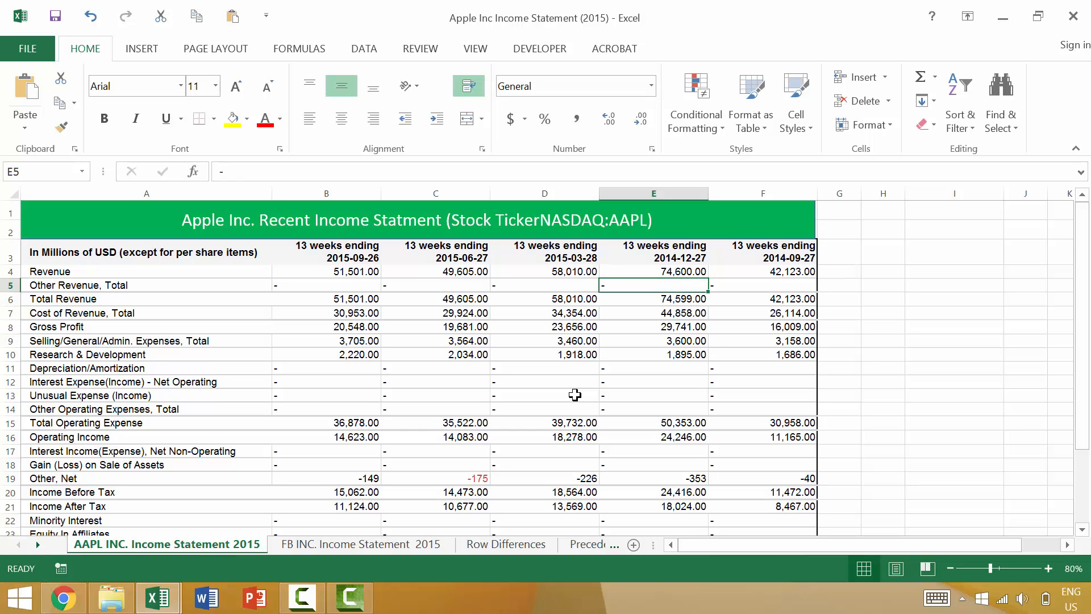
Step: Edit the Revenue value in cell E4 again so that it reads 746599
key("Up")
key("F2")
key("BackSpace")
key("BackSpace")
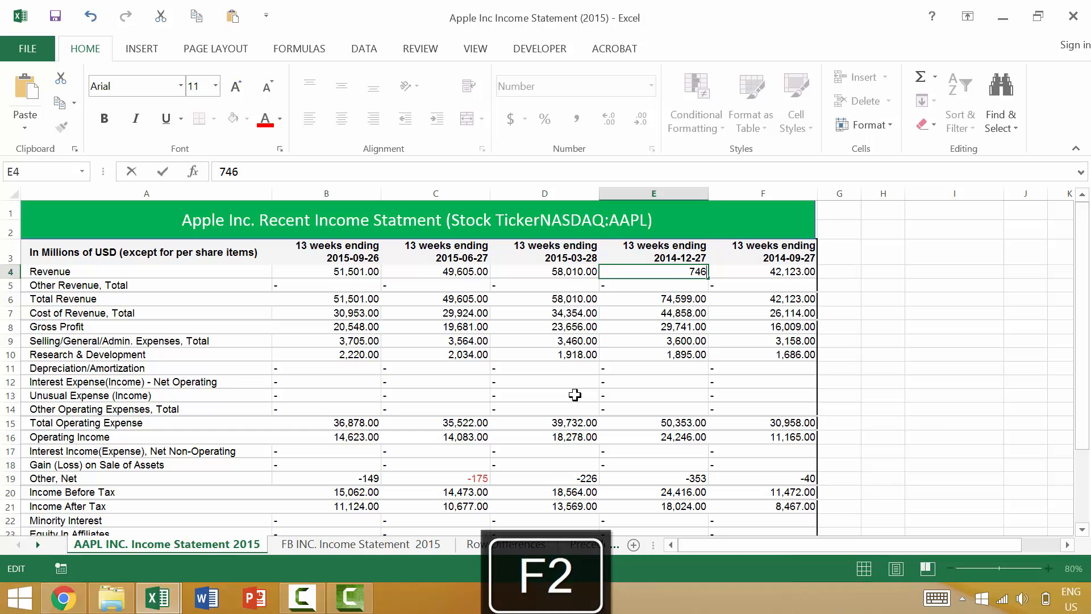
type("599")
key("Return")
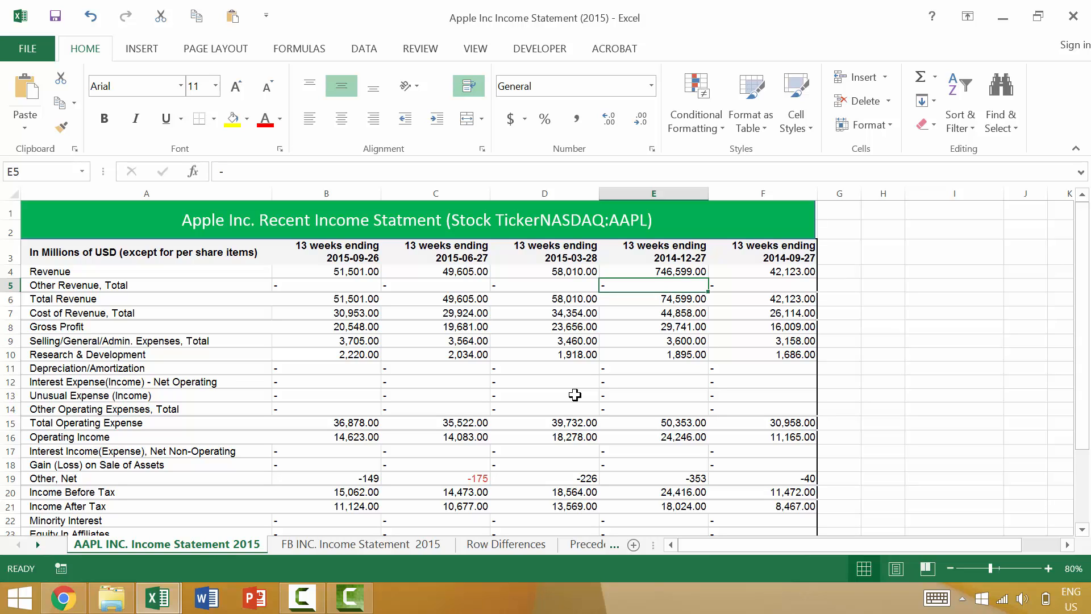
Step: Replace "13" with "thirteen" at the start of the header in cell F3, and undo that edit
key("Up")
key("Up")
key("Up")
key("Up")
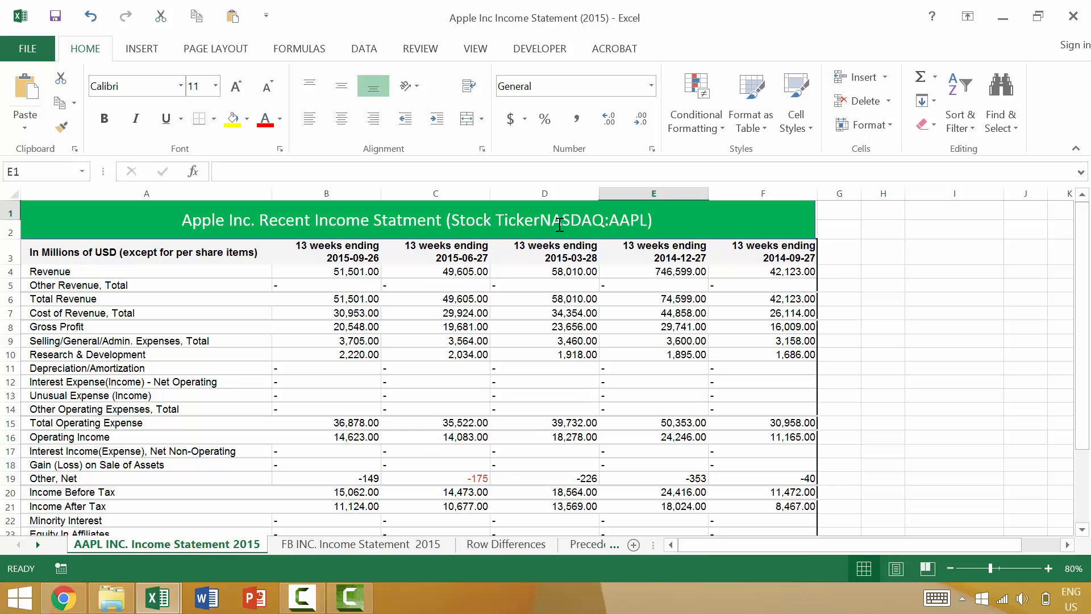
left_click(756, 250)
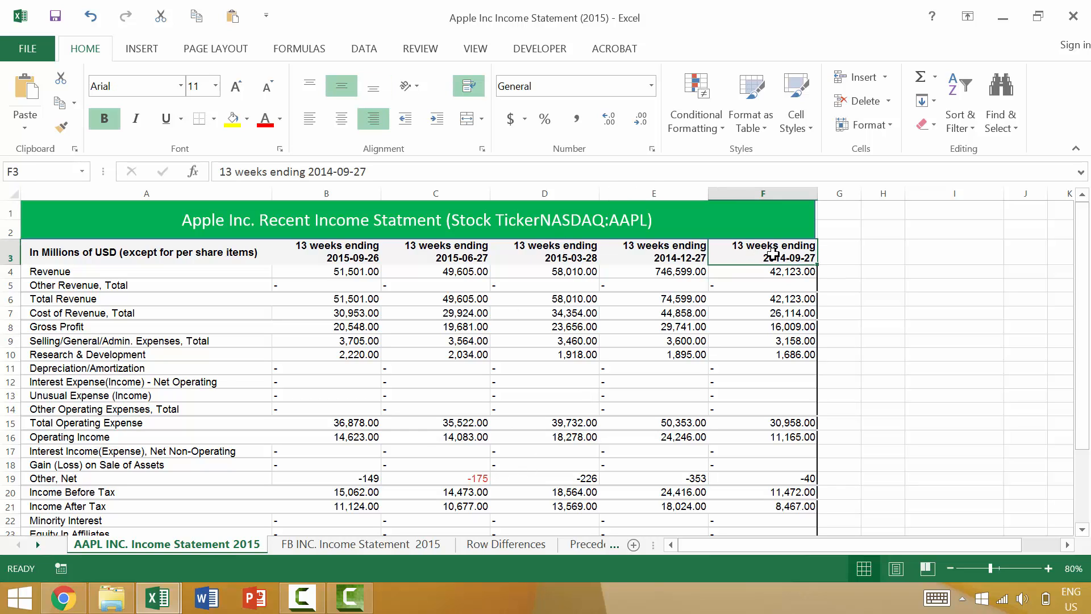
key("F2")
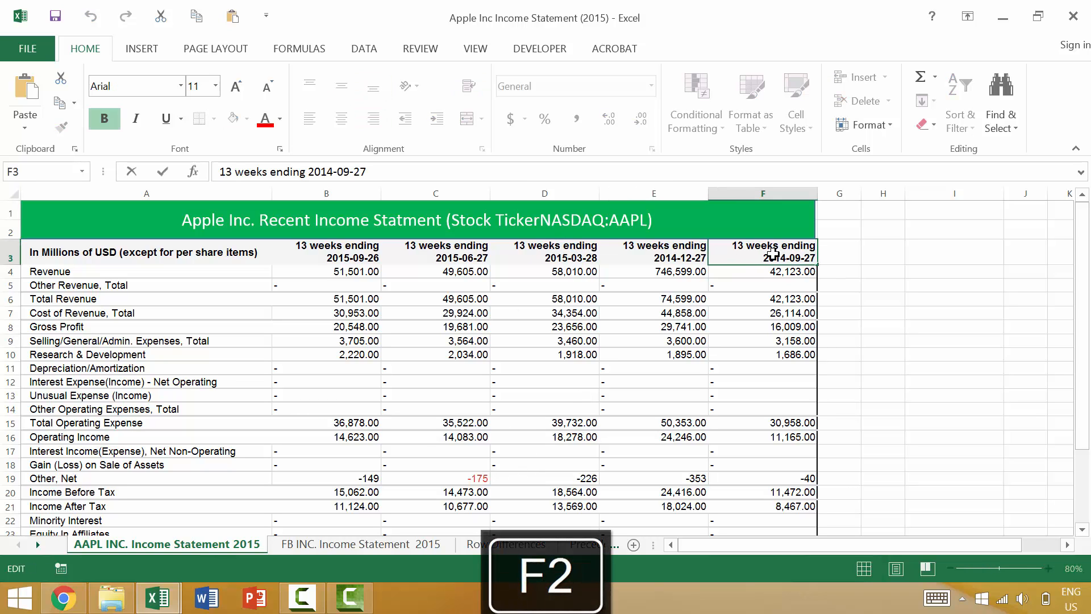
key("Up")
type("thir")
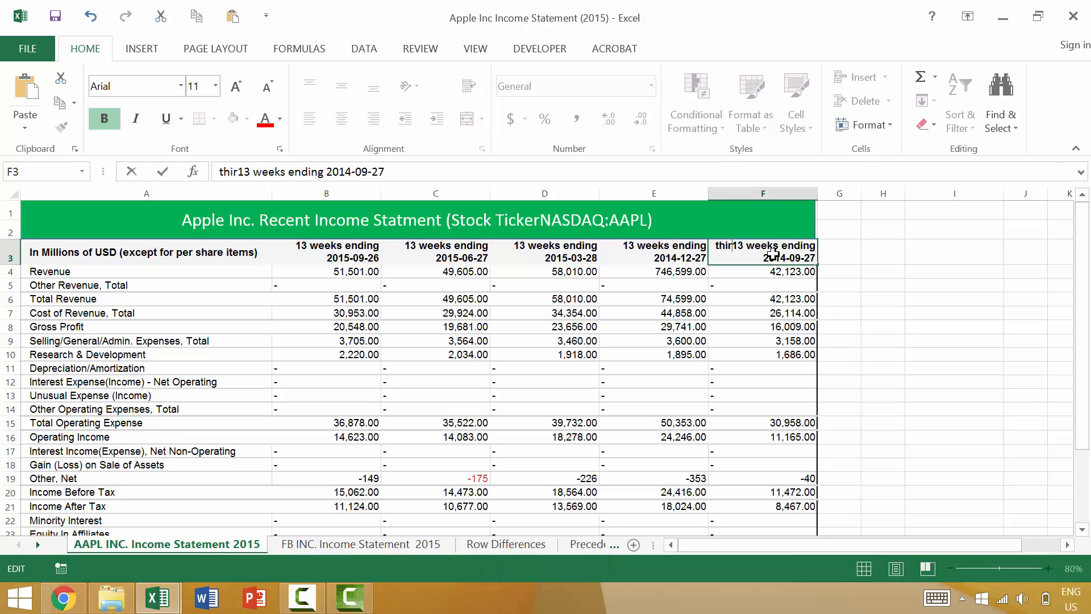
type("teen")
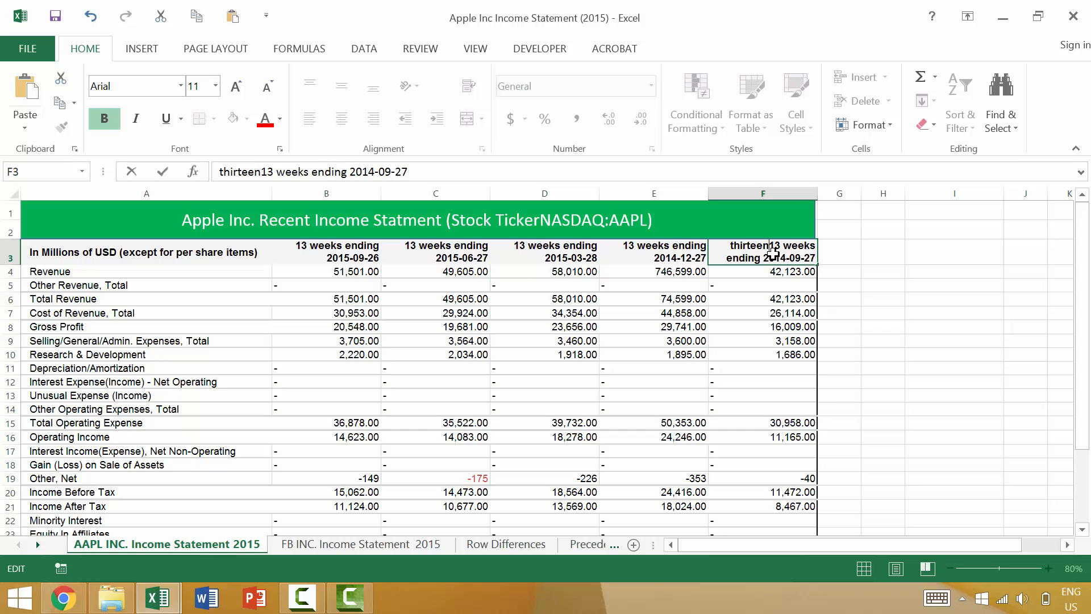
key("Delete")
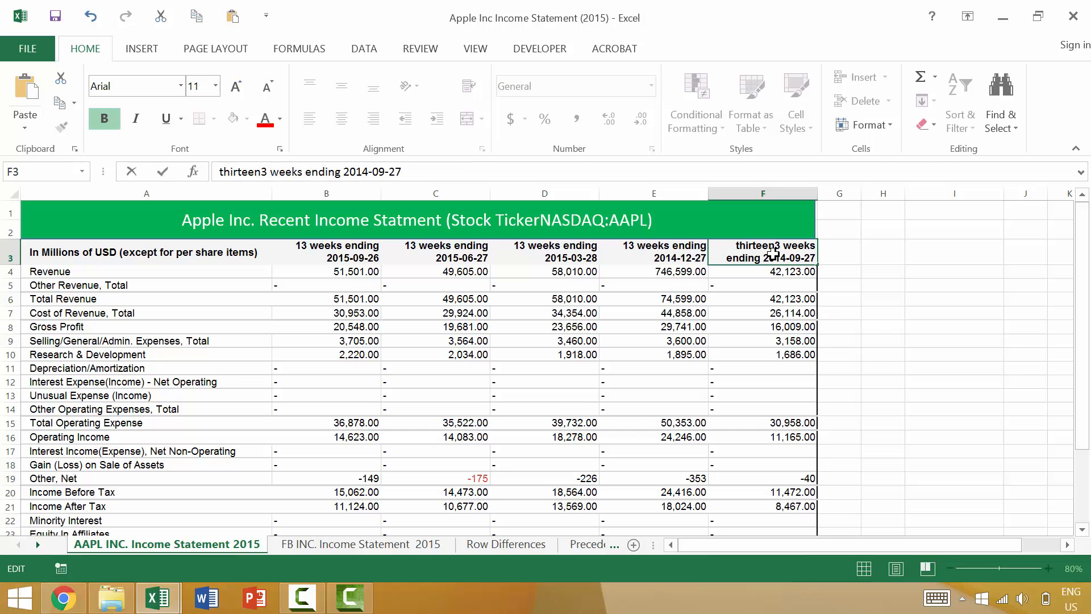
key("Delete")
key("Return")
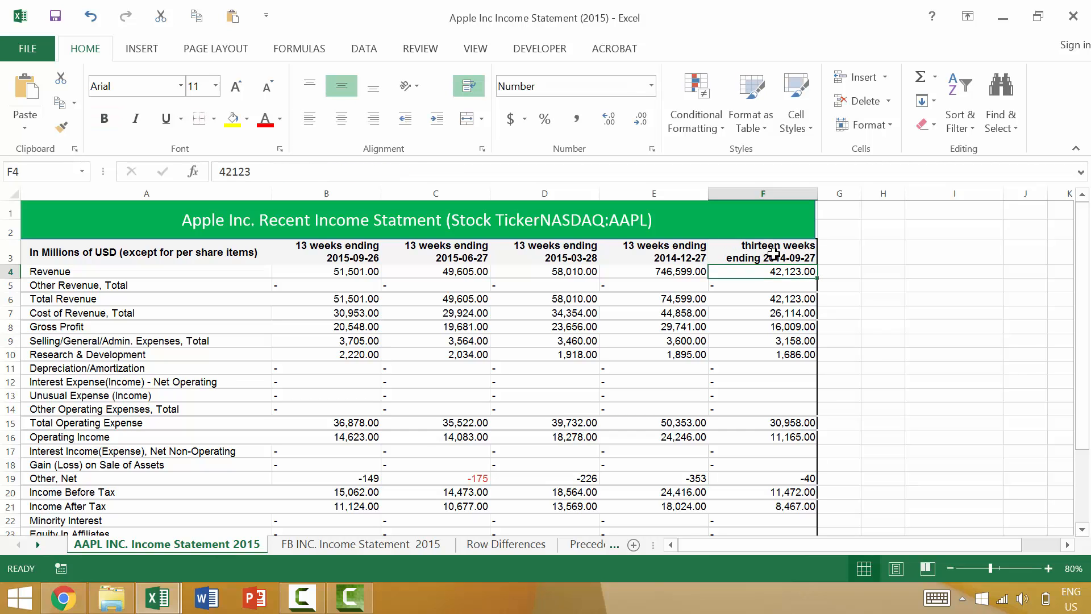
key("ctrl+z")
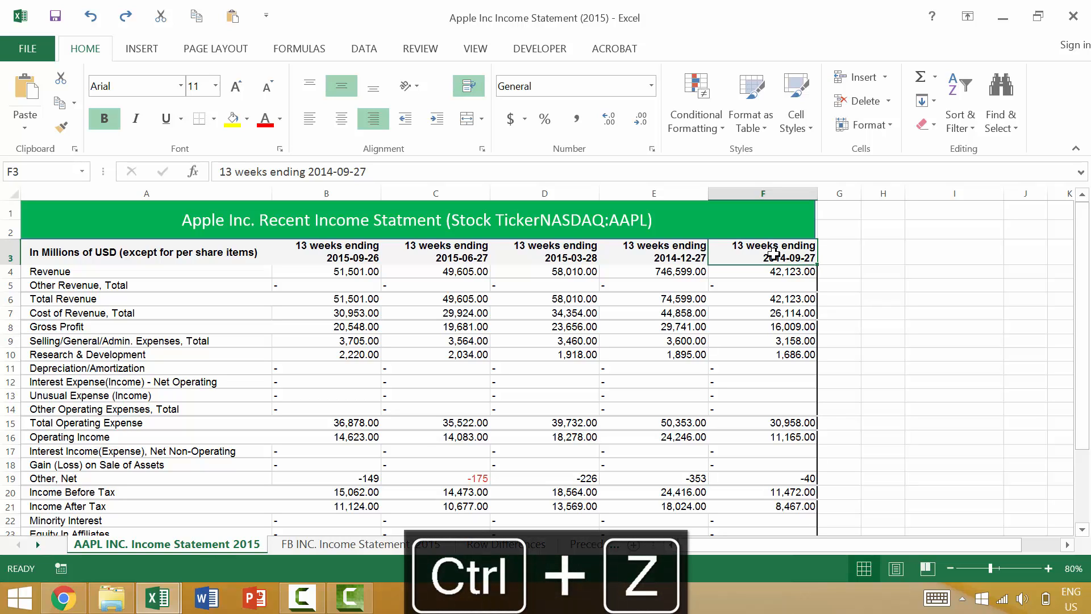
key("Down")
key("Left")
key("Left")
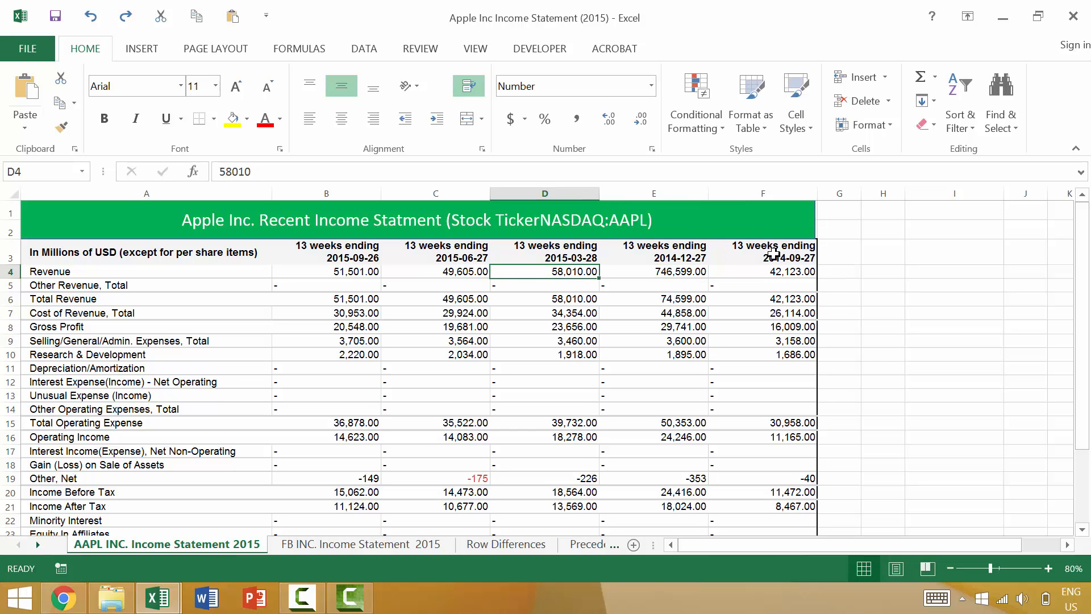
key("F2")
key("BackSpace")
key("BackSpace")
key("BackSpace")
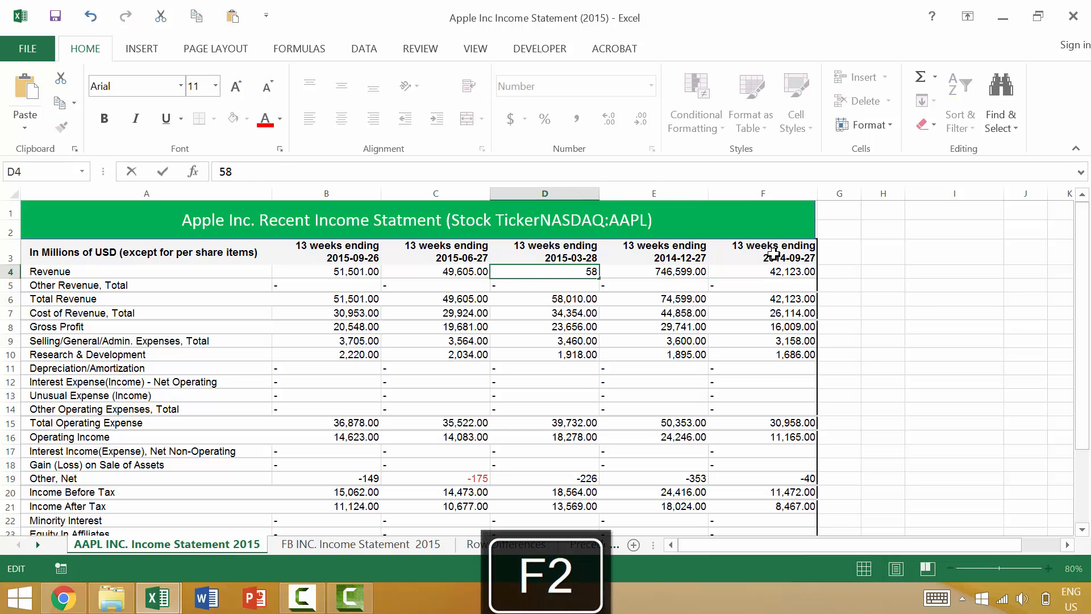
key("BackSpace")
type("sadas")
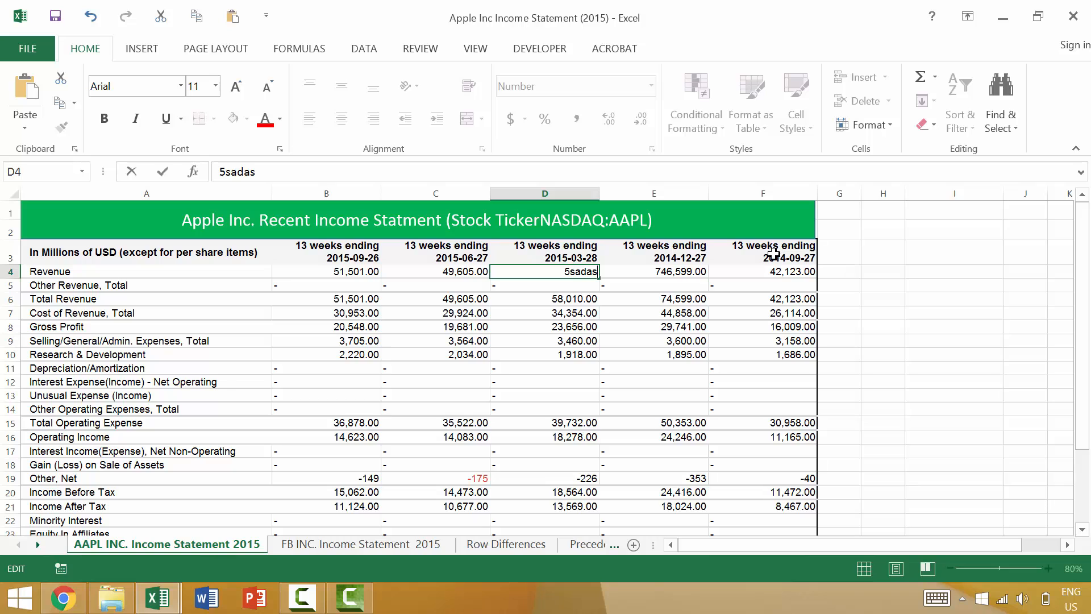
key("Escape")
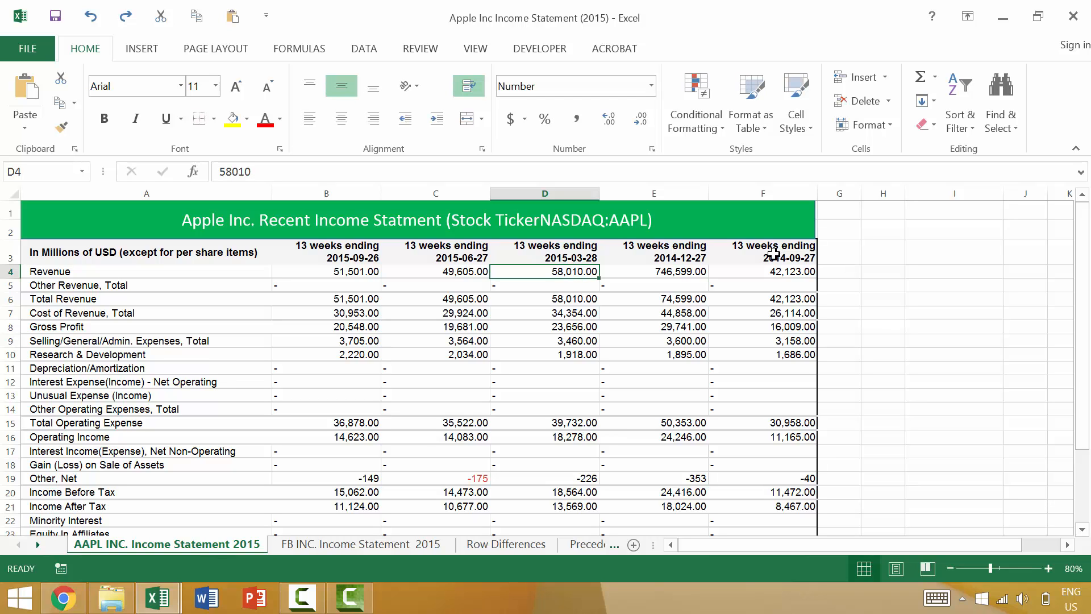
key("F2")
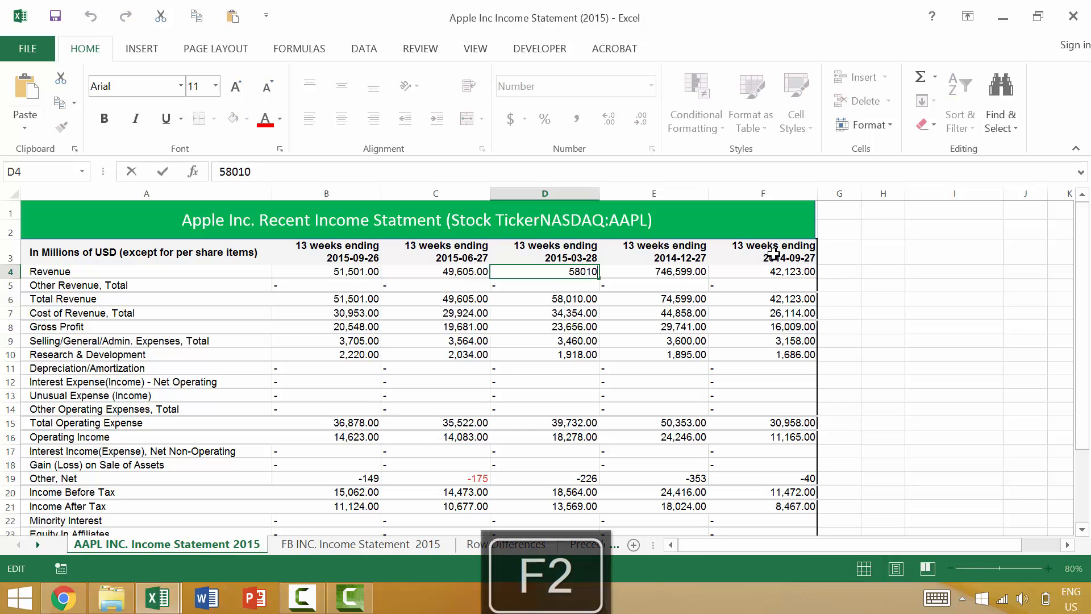
key("BackSpace")
key("BackSpace")
key("BackSpace")
type("saa")
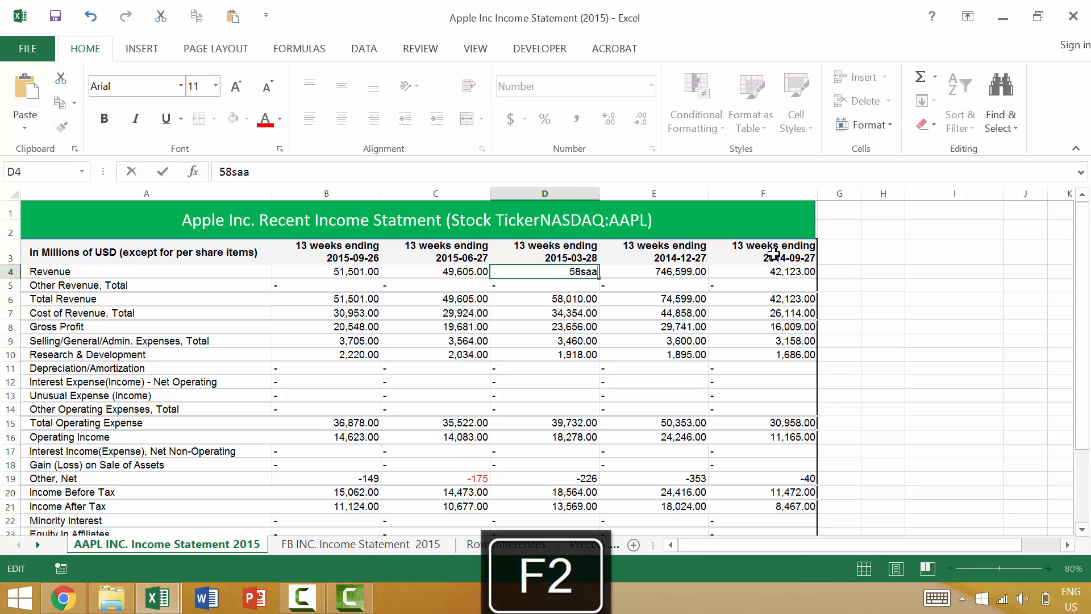
key("Escape")
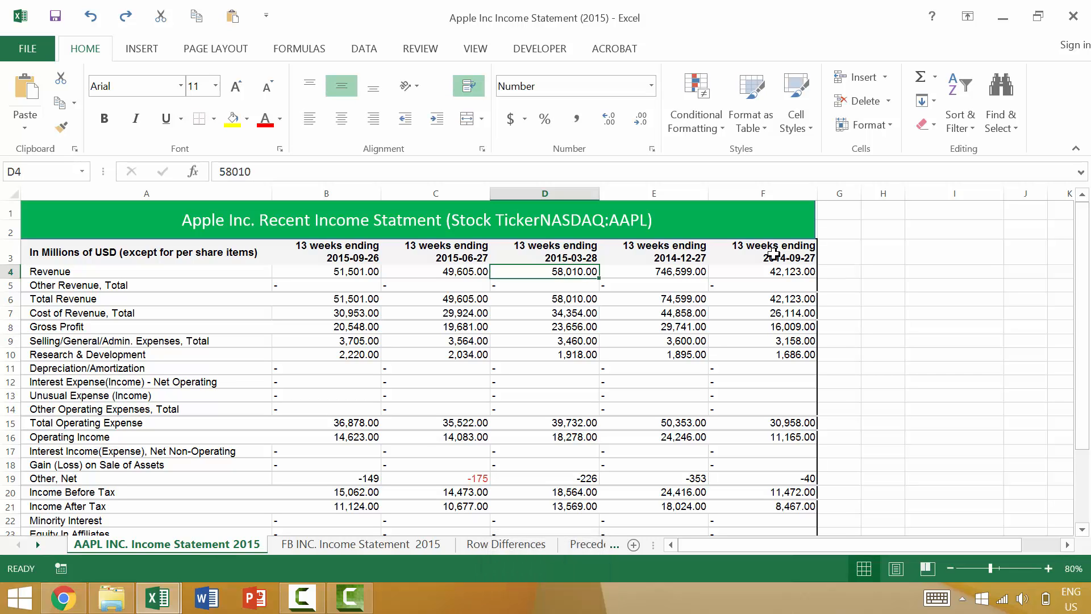
Step: Add a comment reading "Add comment here!" to the Revenue label in cell A4
key("Left")
key("Left")
key("Left")
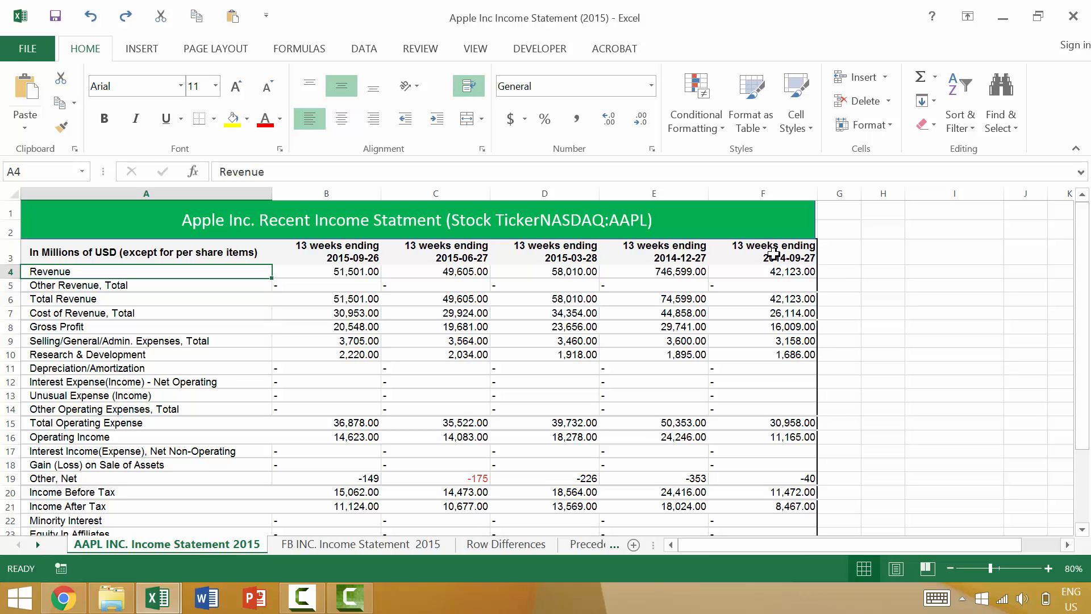
key("shift+F2")
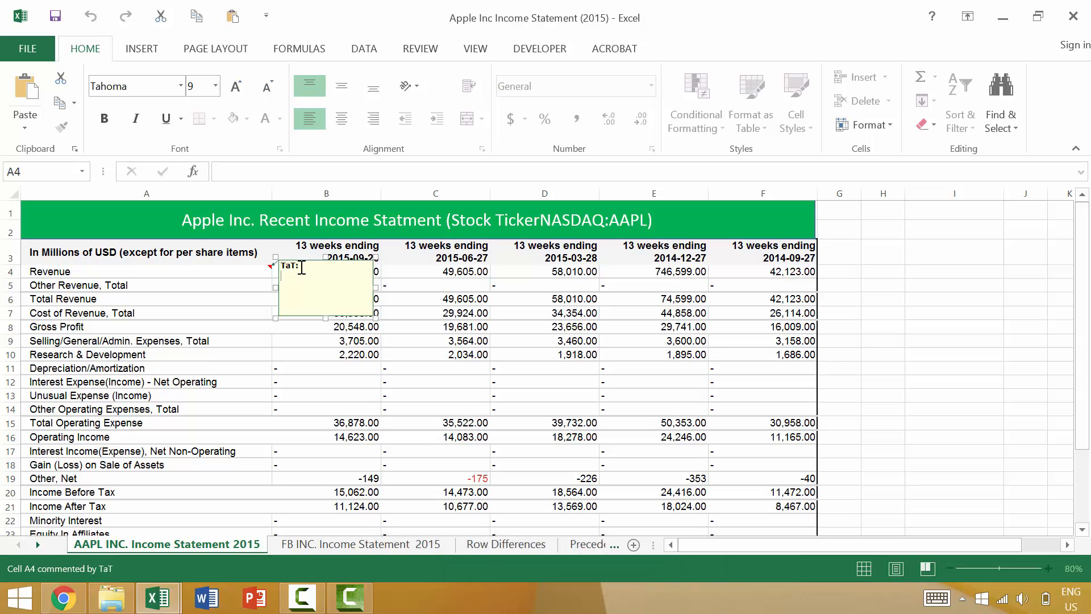
type("Add comment here!")
key("Escape")
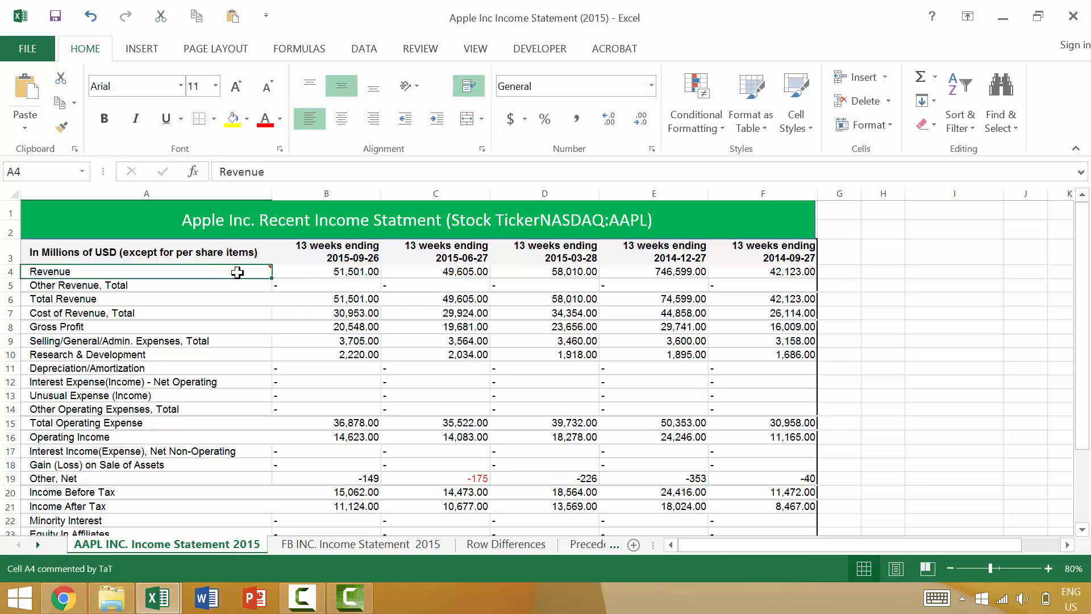
mouse_move(237, 272)
left_click(237, 294)
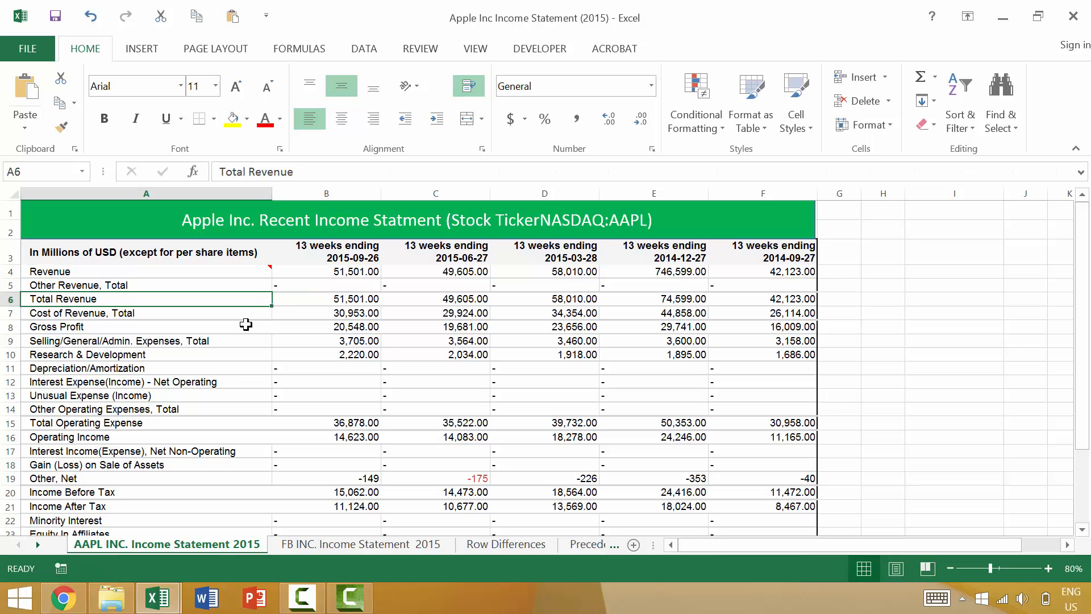
Step: Edit the comment on the Revenue label in cell A4, removing the author line and changing the text to "Modify comment here!"
key("Up")
key("Up")
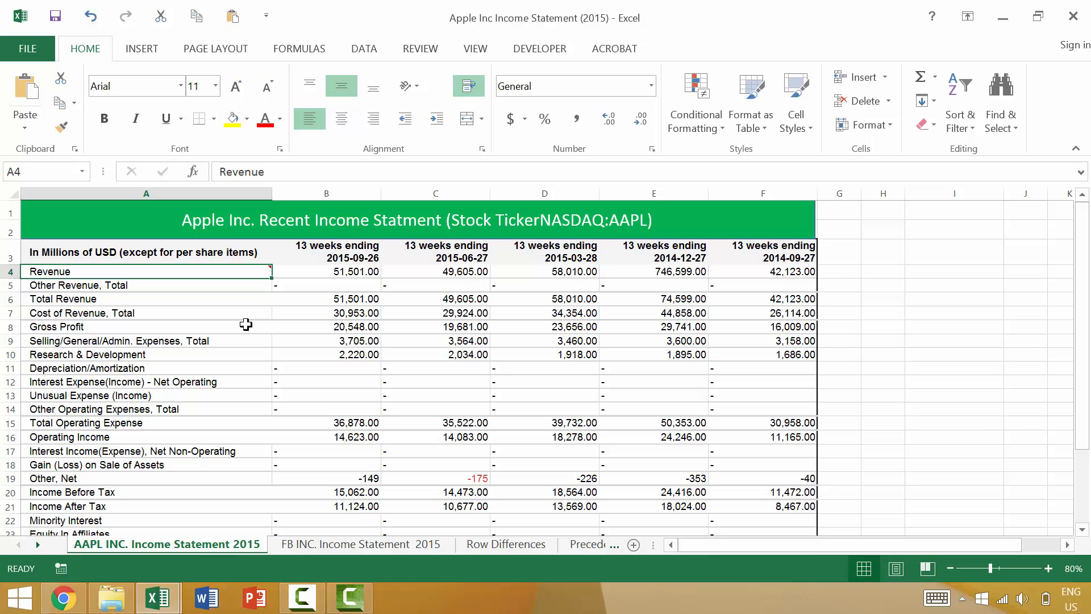
key("shift+F2")
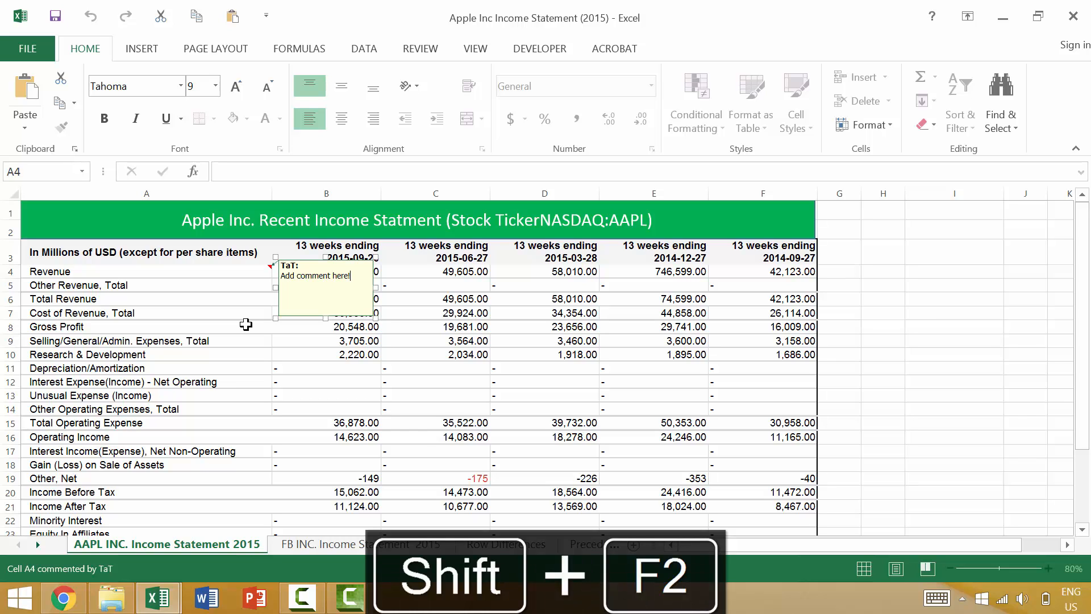
key("ctrl+Home")
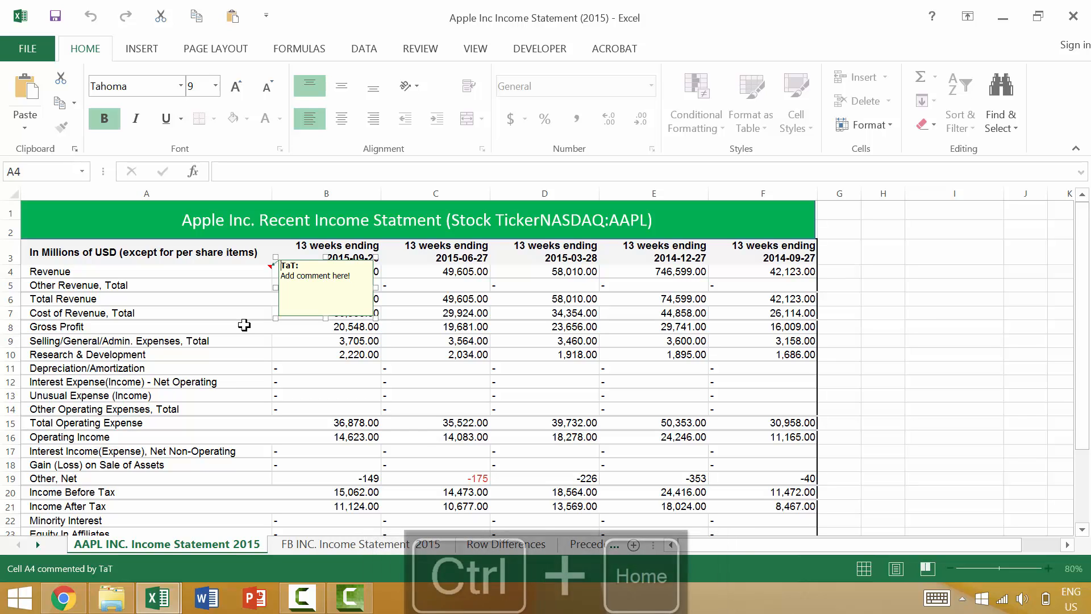
key("Delete")
key("Delete")
key("Delete")
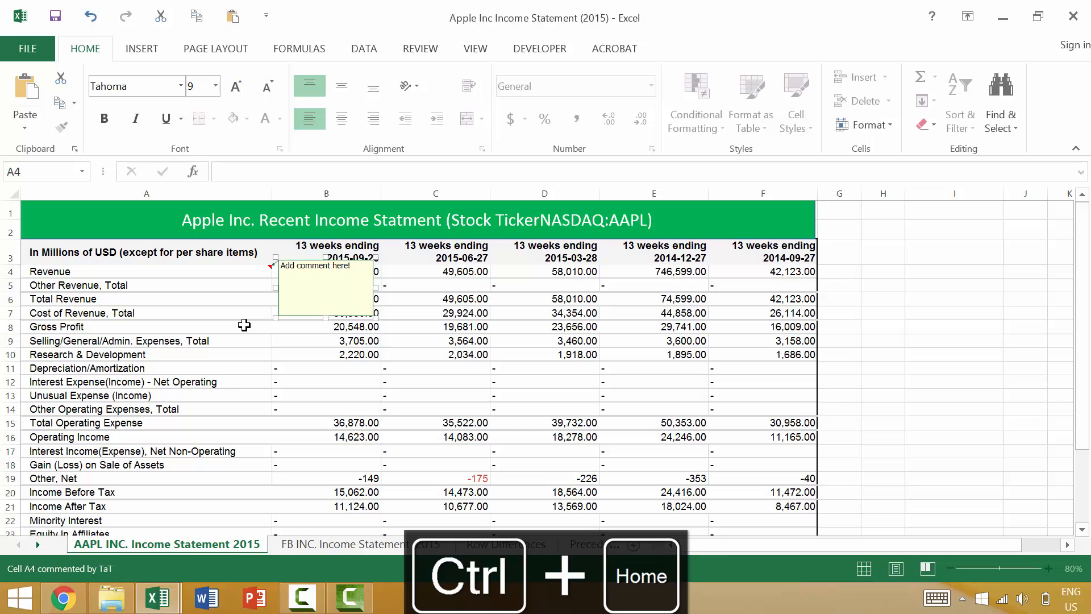
key("Delete")
key("Delete")
key("Delete")
key("Delete")
type("Modify")
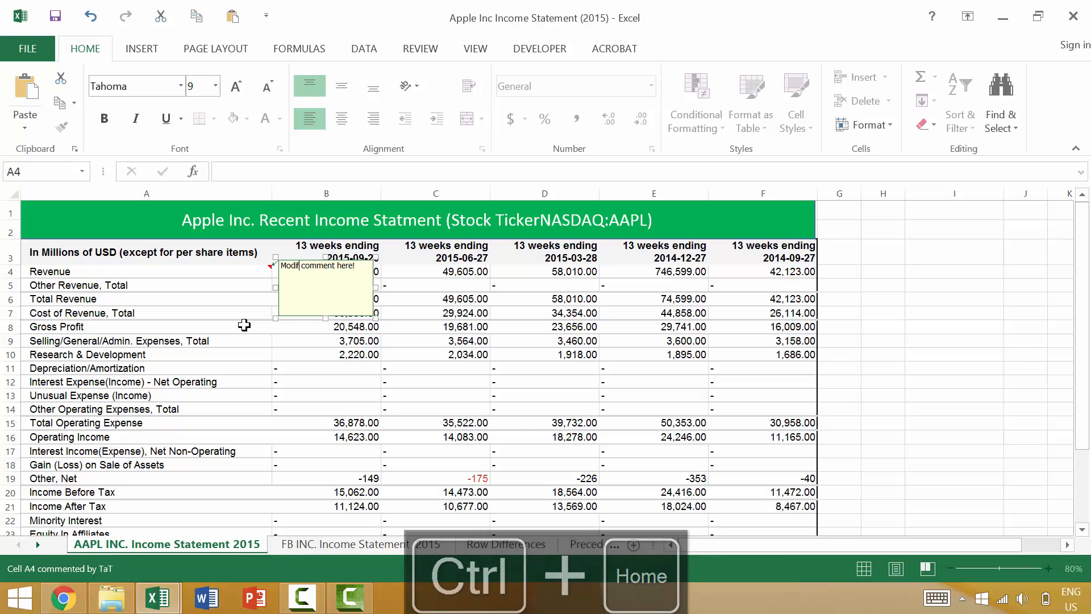
key("Escape")
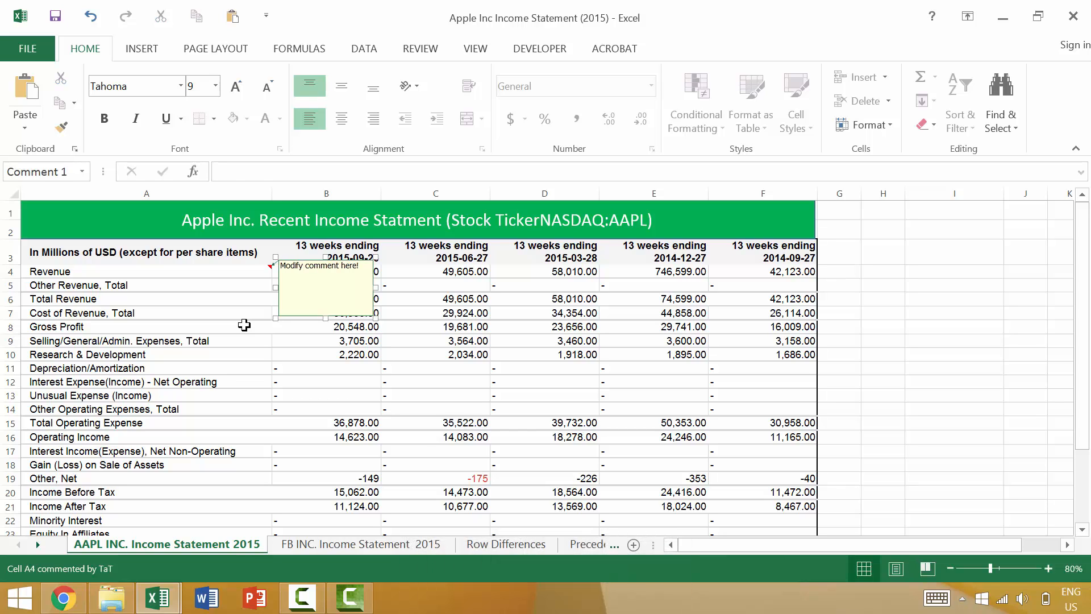
key("Escape")
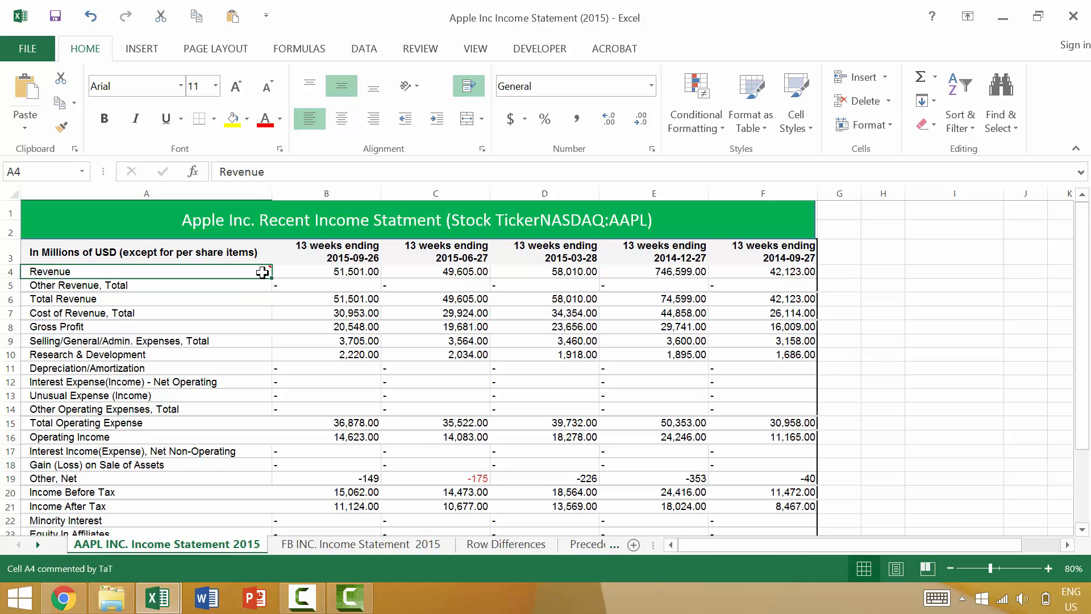
Step: Add a comment reading "createa a comment" to the Gross Profit label in cell A8
left_click(230, 332)
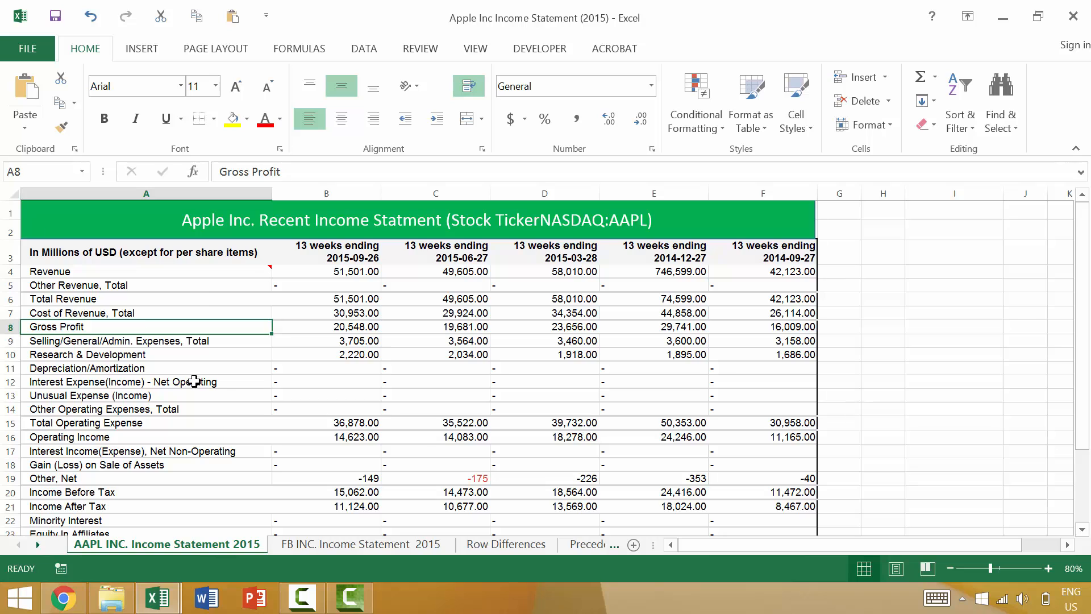
key("shift+F2")
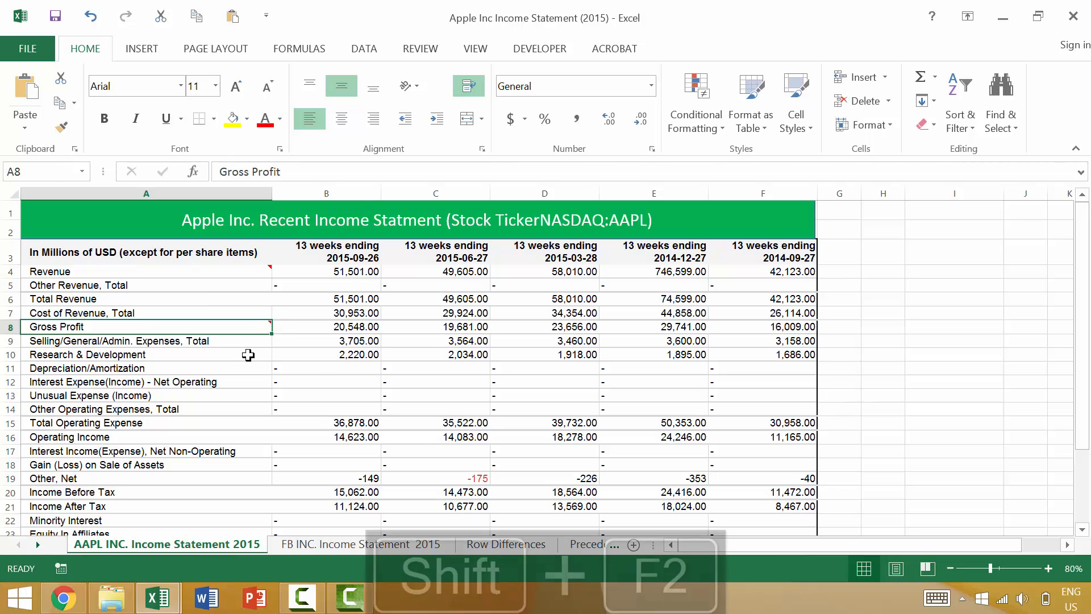
type("createa ")
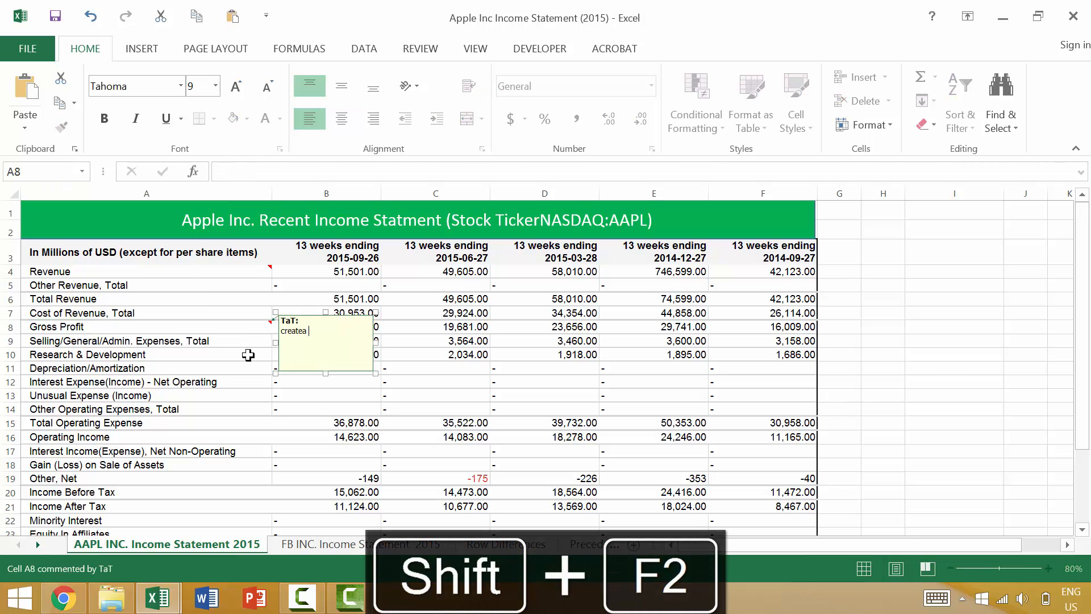
type("a comment")
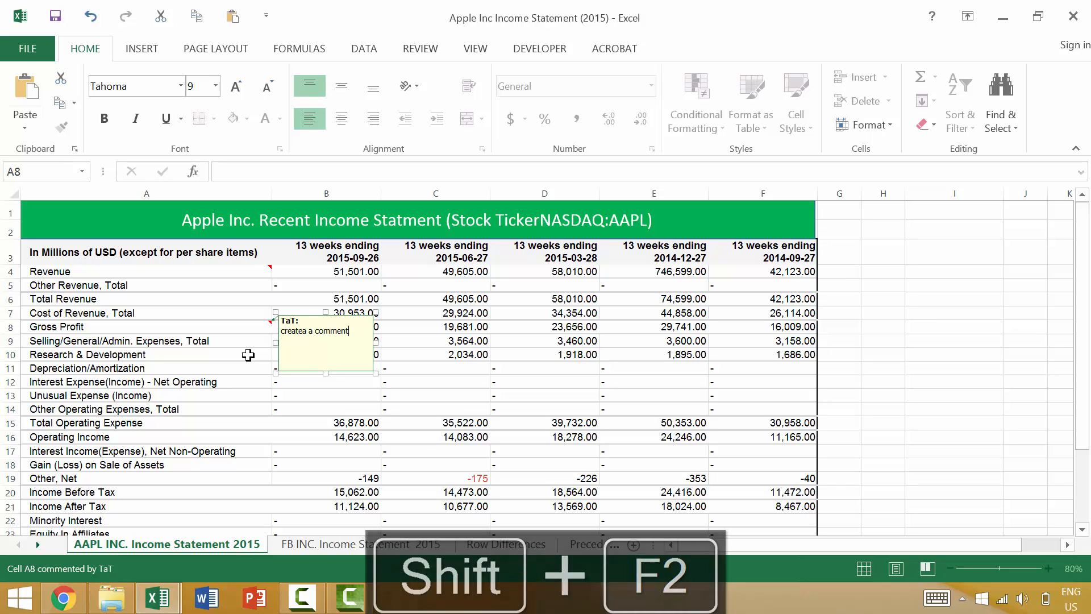
key("Escape")
key("Escape")
key("Down")
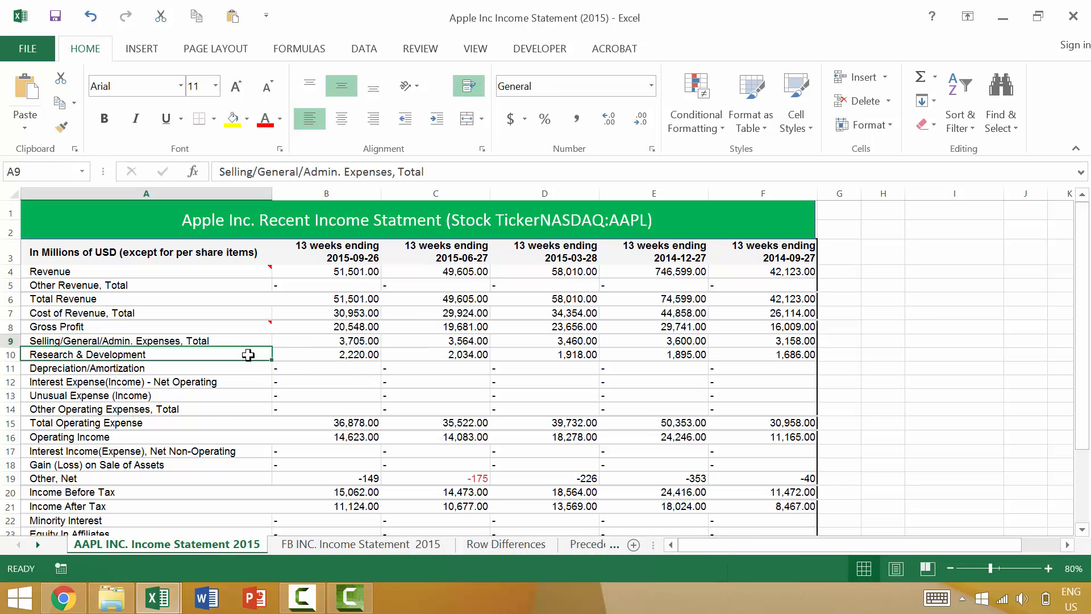
Step: Edit the comment on the Gross Profit label in cell A8, replacing "createa" with "modify"
key("Up")
key("F2")
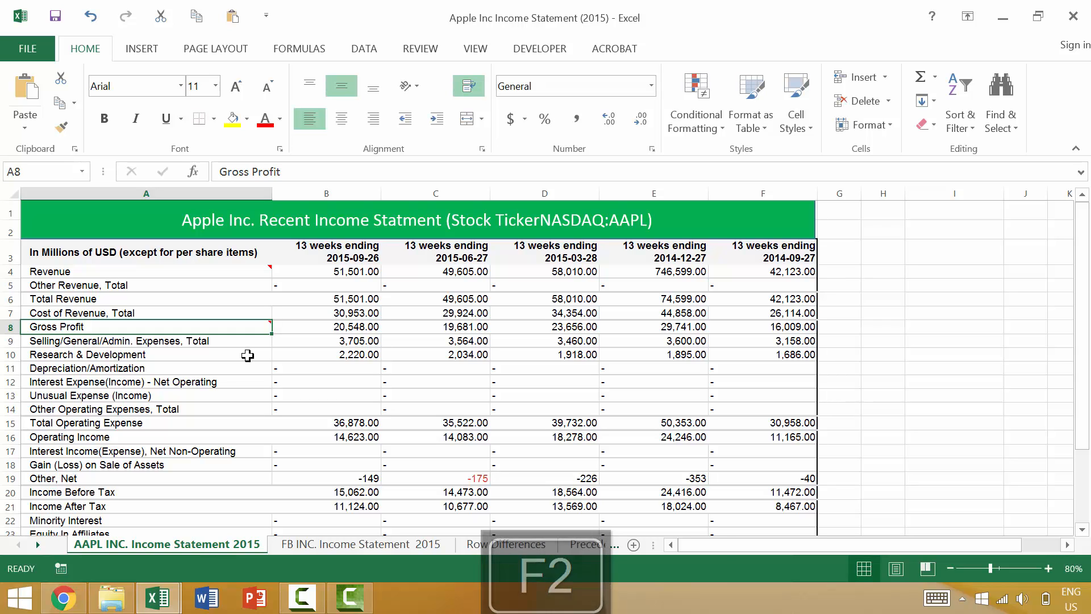
key("shift+F2")
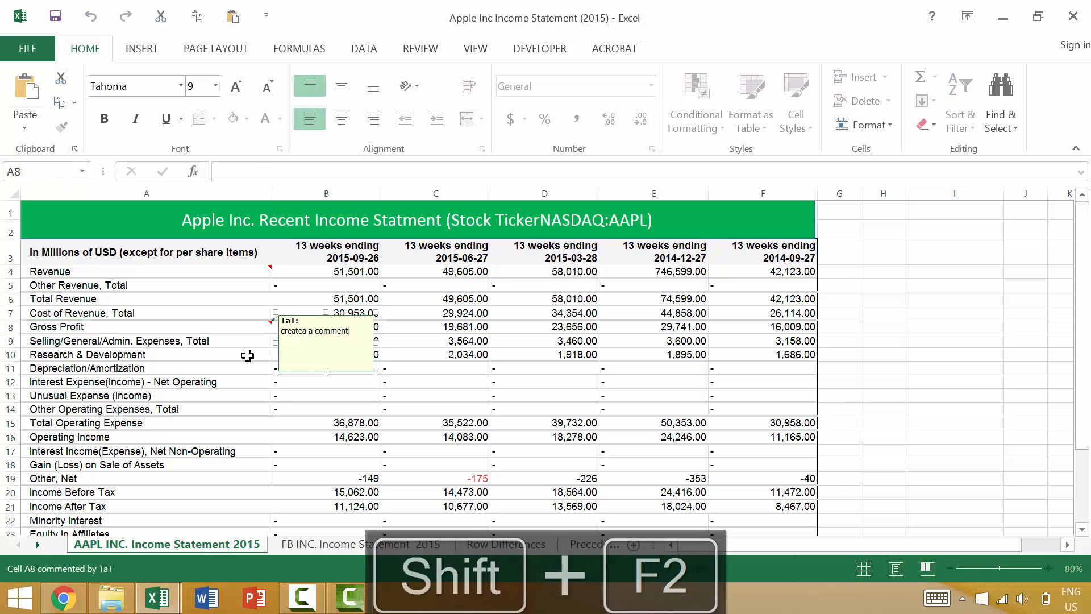
key("ctrl+Home")
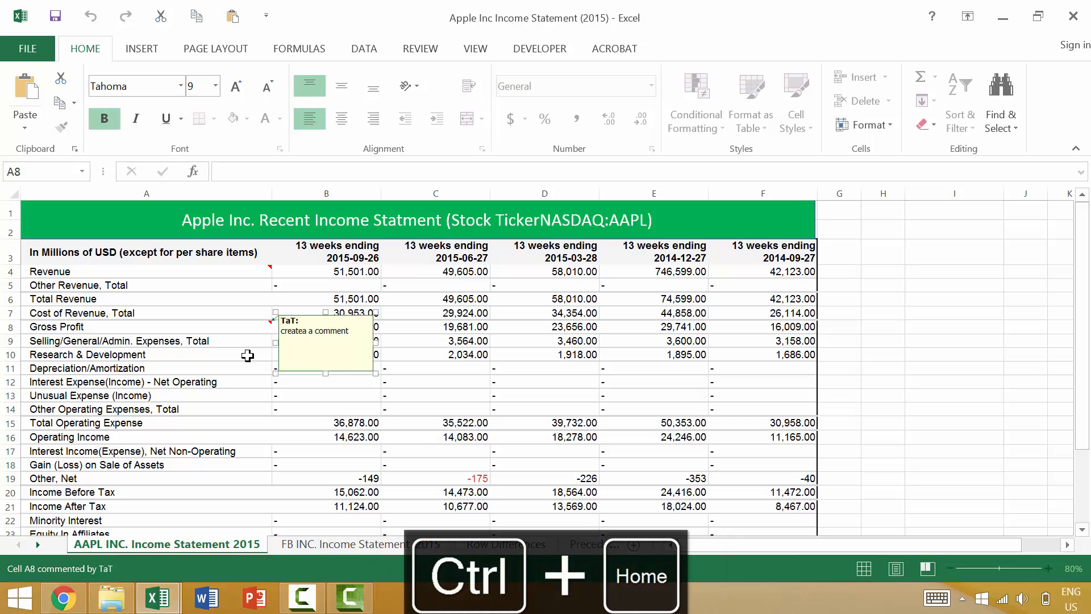
key("Down")
key("Delete")
key("Delete")
key("Delete")
key("Delete")
key("Delete")
key("Delete")
key("Delete")
key("Delete")
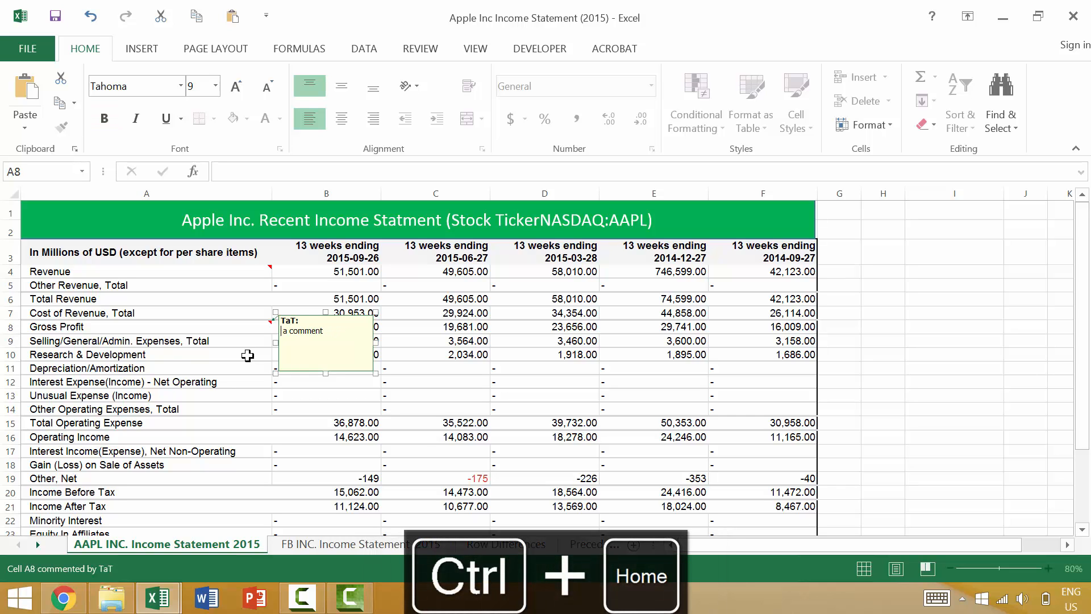
type("modify")
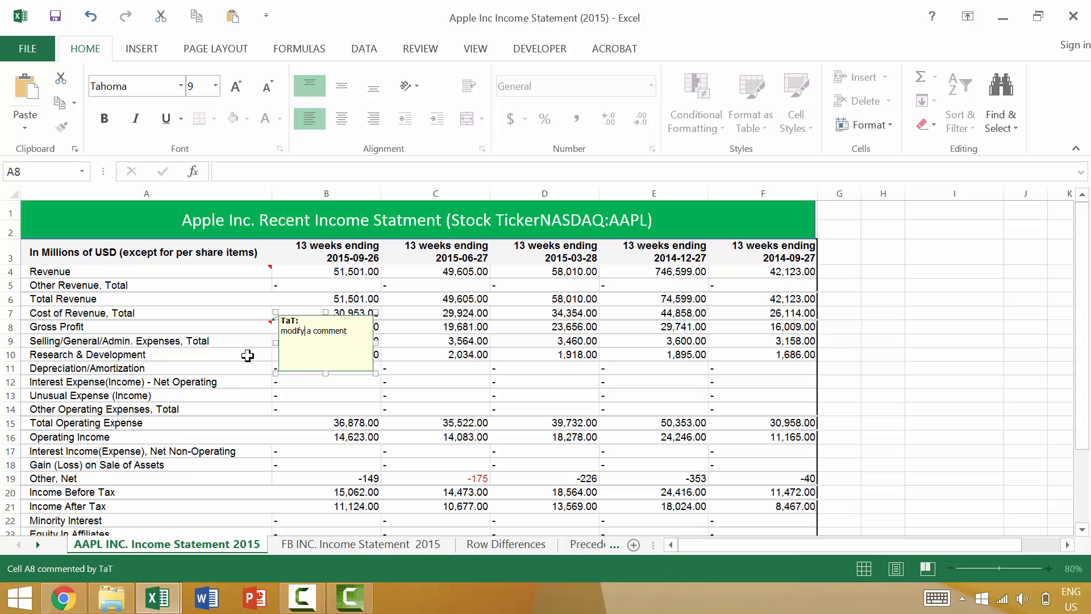
key("Escape")
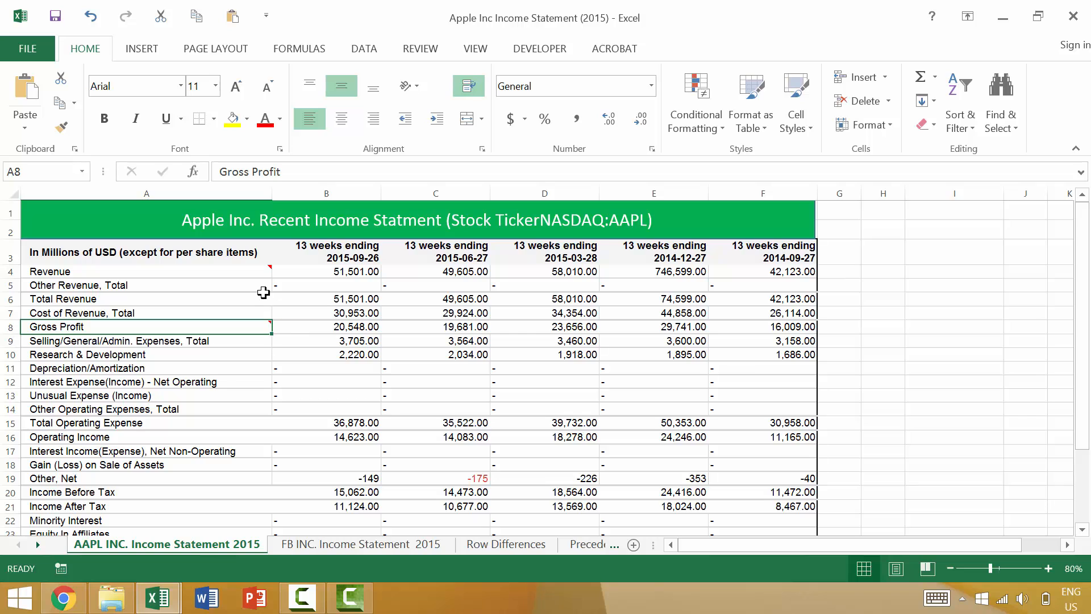
left_click(261, 267, "ctrl")
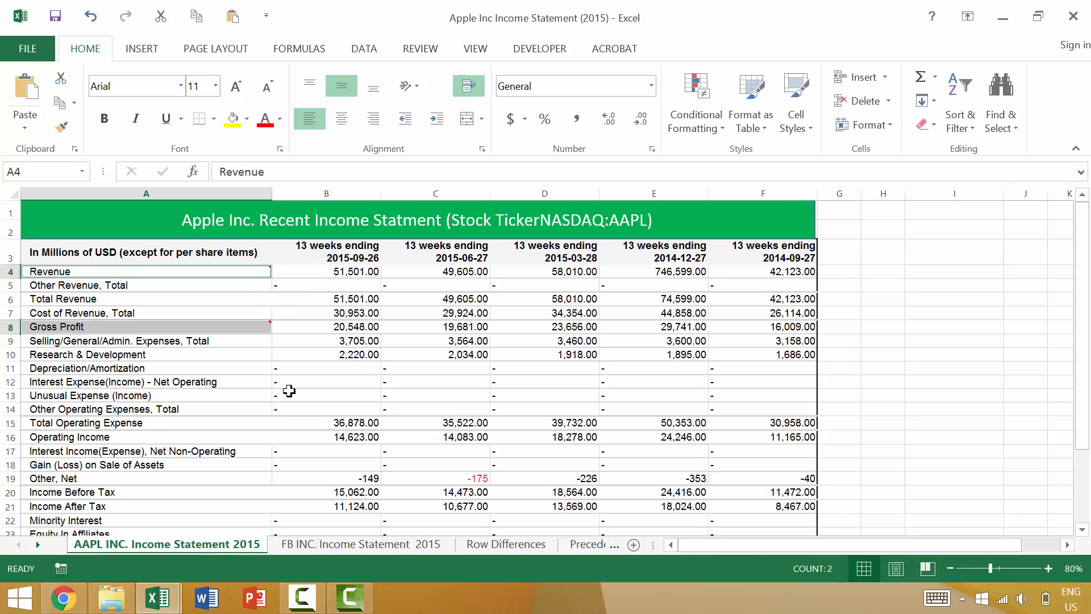
key("shift+F10")
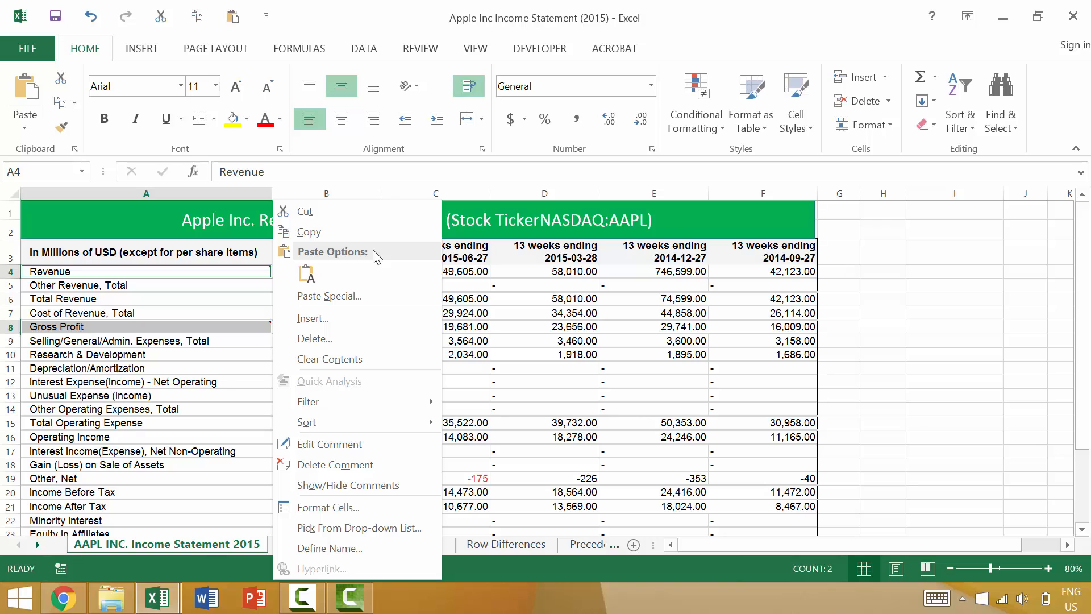
left_click(175, 405)
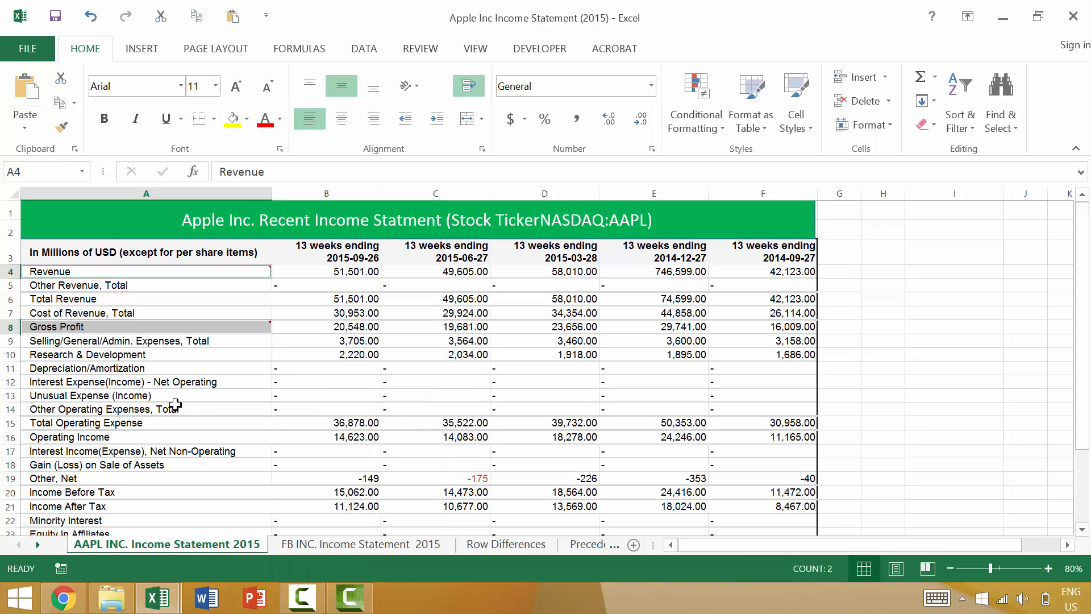
left_click(196, 369)
Step: Delete the comment from the Gross Profit label in cell A8
left_click(235, 325)
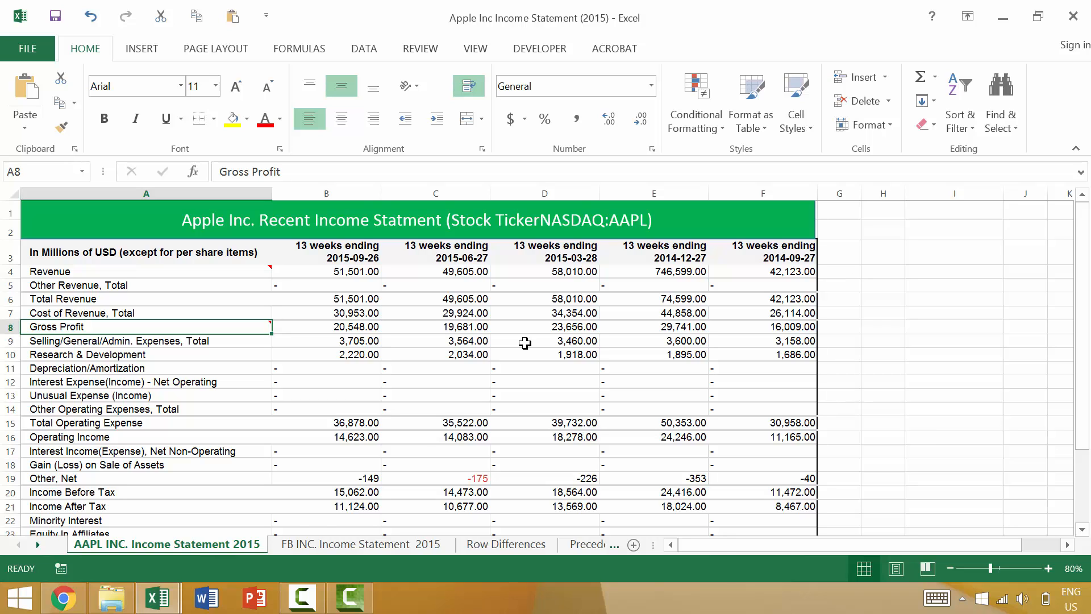
key("shift+F10")
key("m")
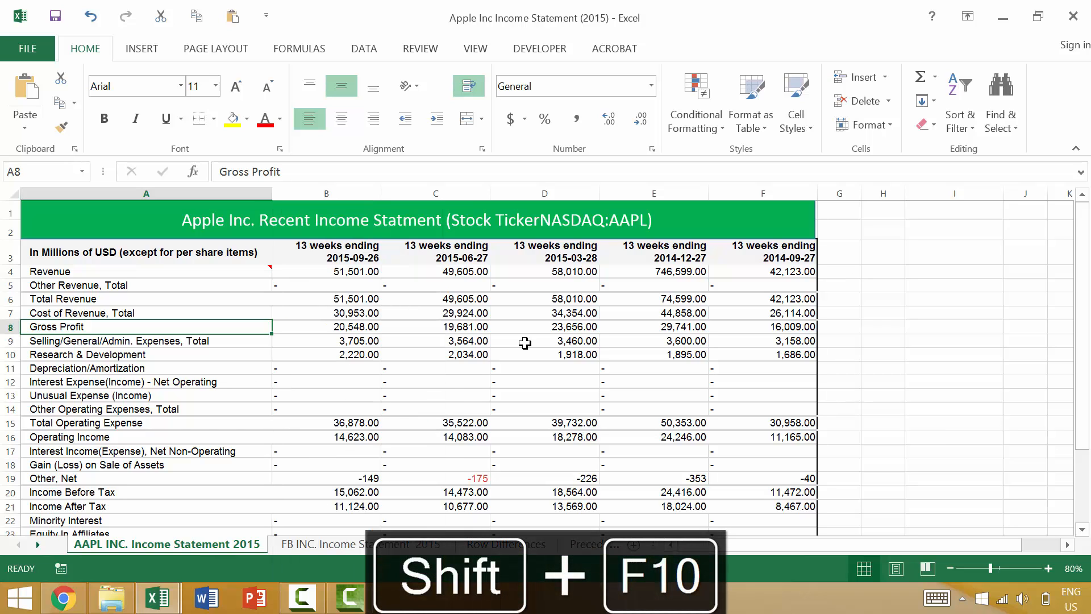
Step: Delete the comment from the Revenue label in cell A4
key("Up")
key("Up")
key("Up")
key("Up")
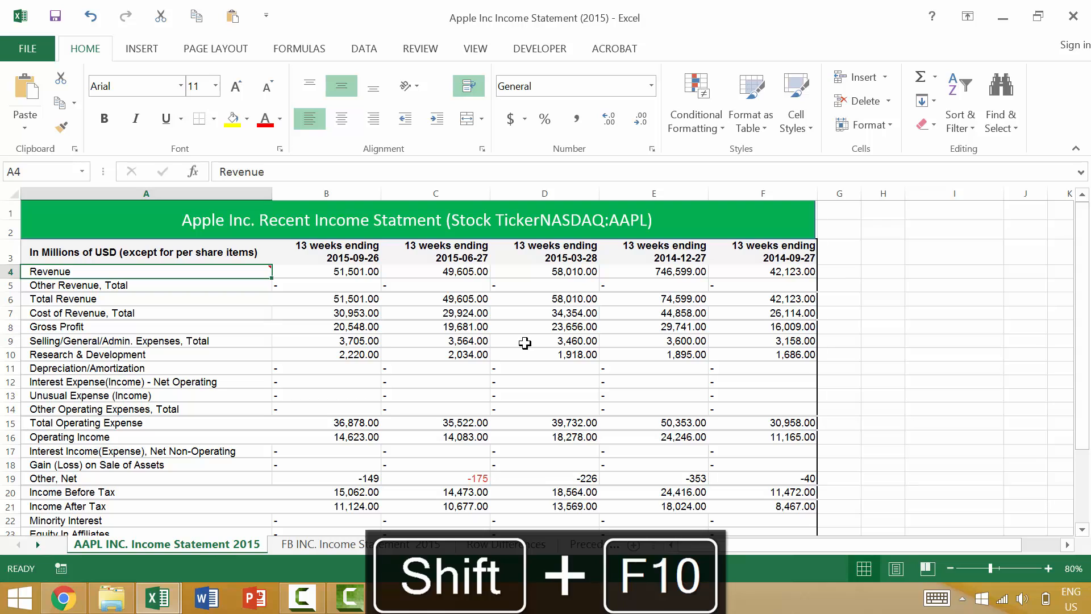
key("shift+F2")
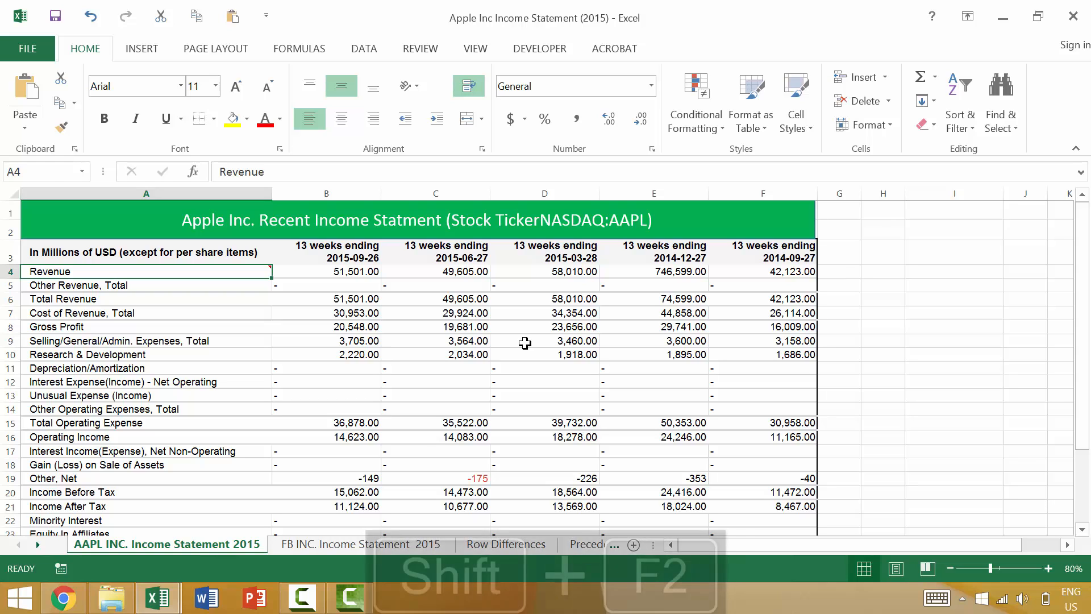
key("Escape")
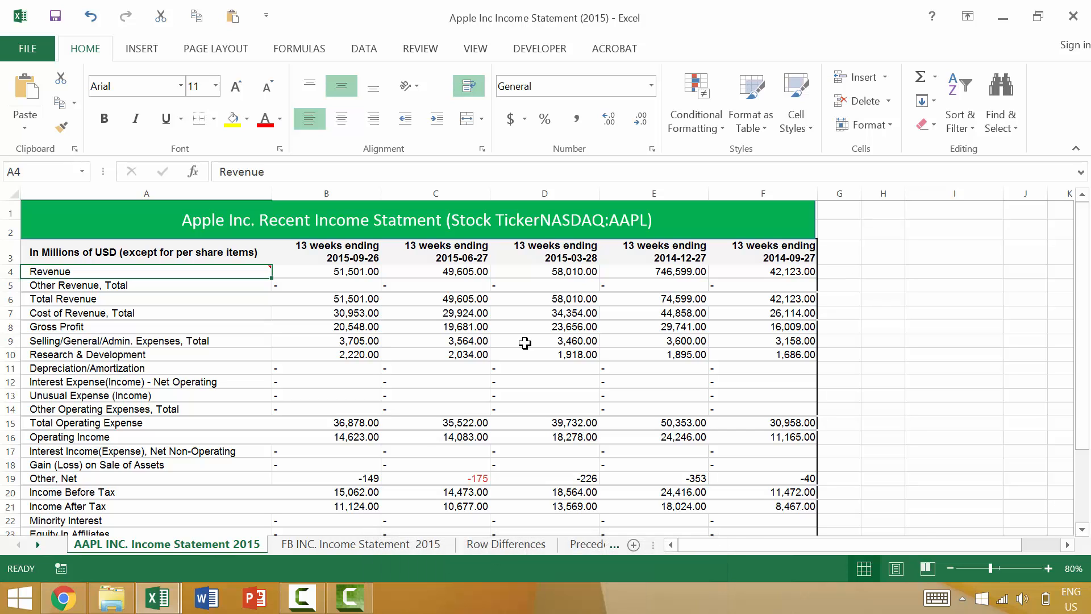
key("shift+F10")
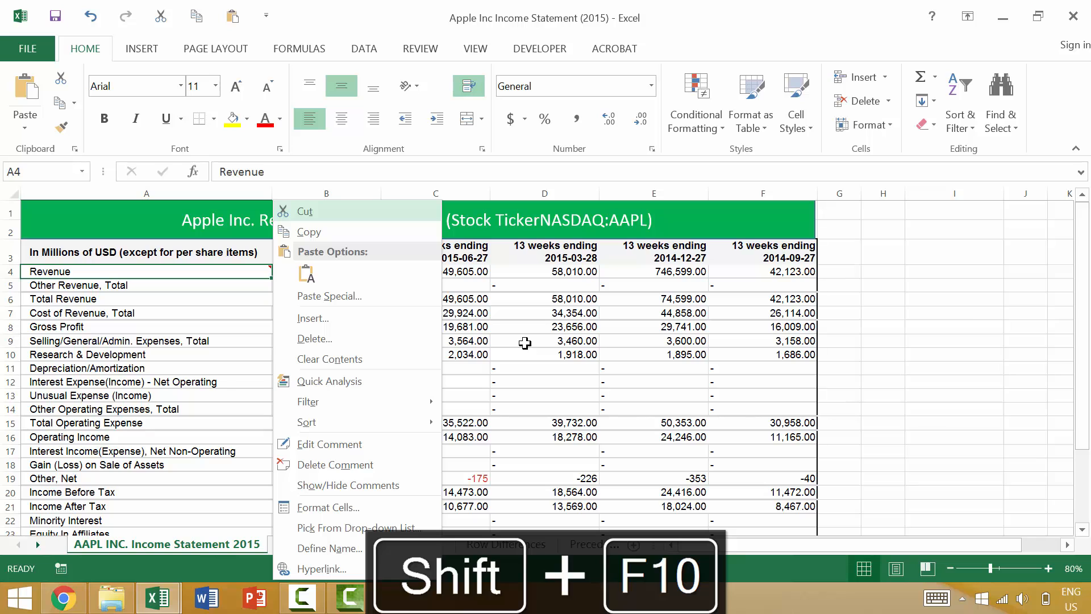
key("Escape")
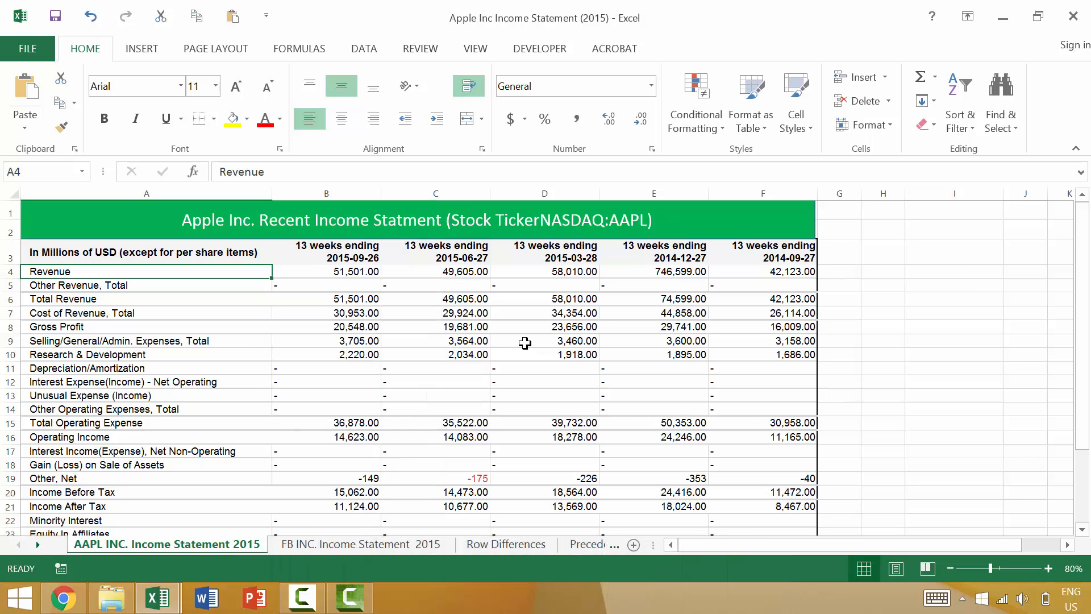
Step: Move the green title rectangle down from rows 1 and 2 so that it covers rows 3 and 4
left_click(649, 220)
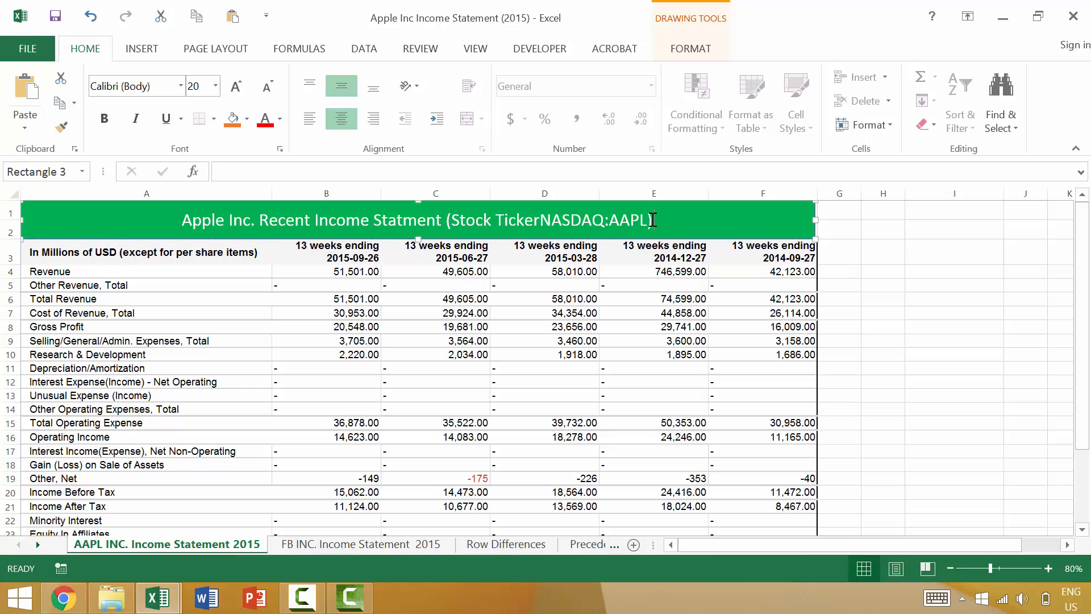
left_click(636, 221)
left_click_drag(119, 220, 108, 255)
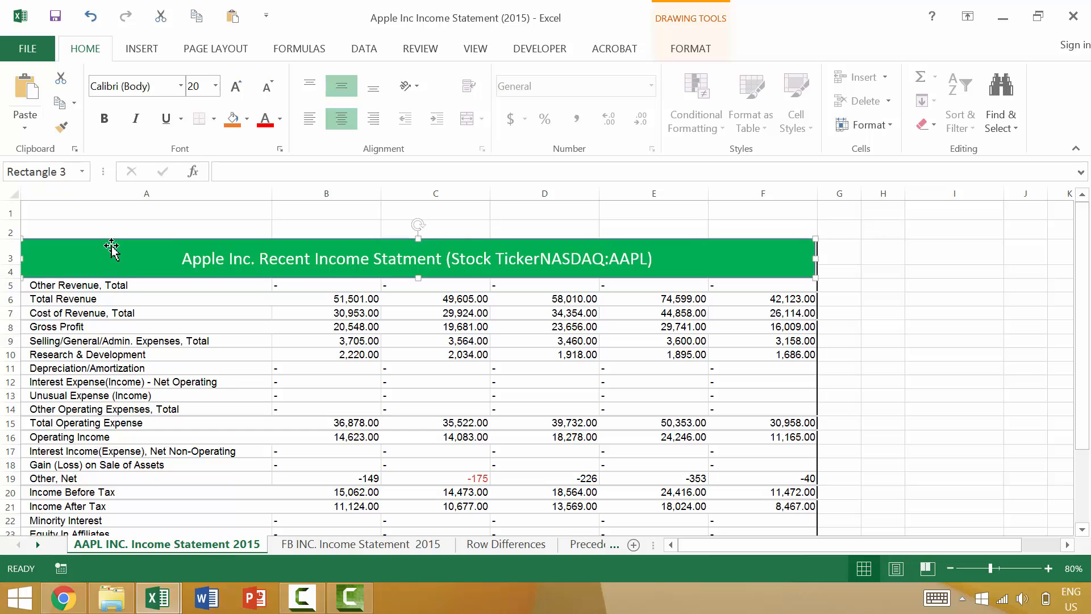
Step: Merge and center the empty cells A1:F2
left_click(63, 211)
left_click(762, 227, "shift")
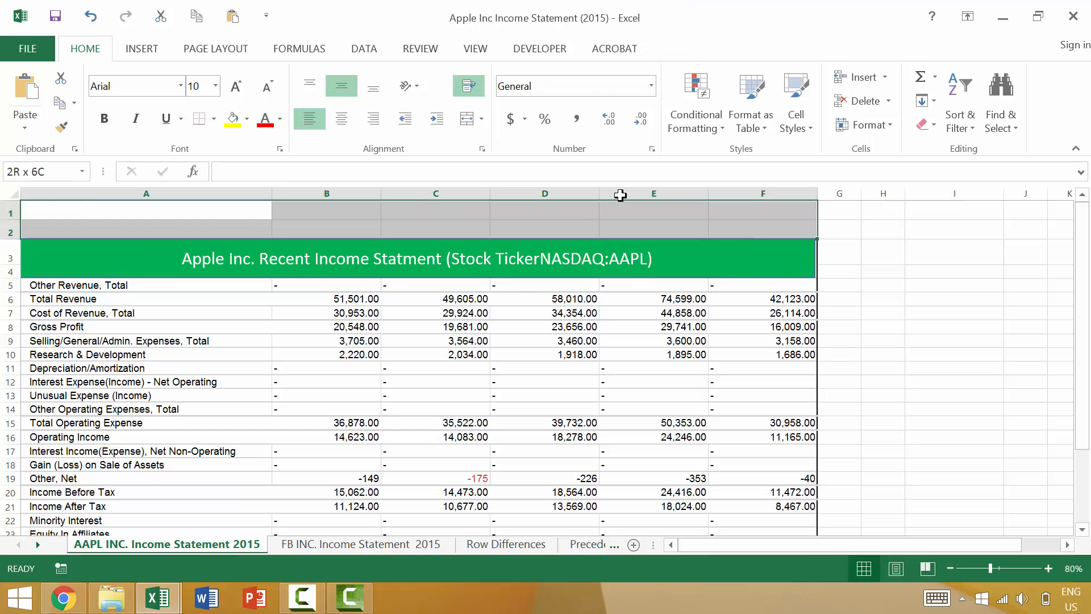
left_click(465, 120)
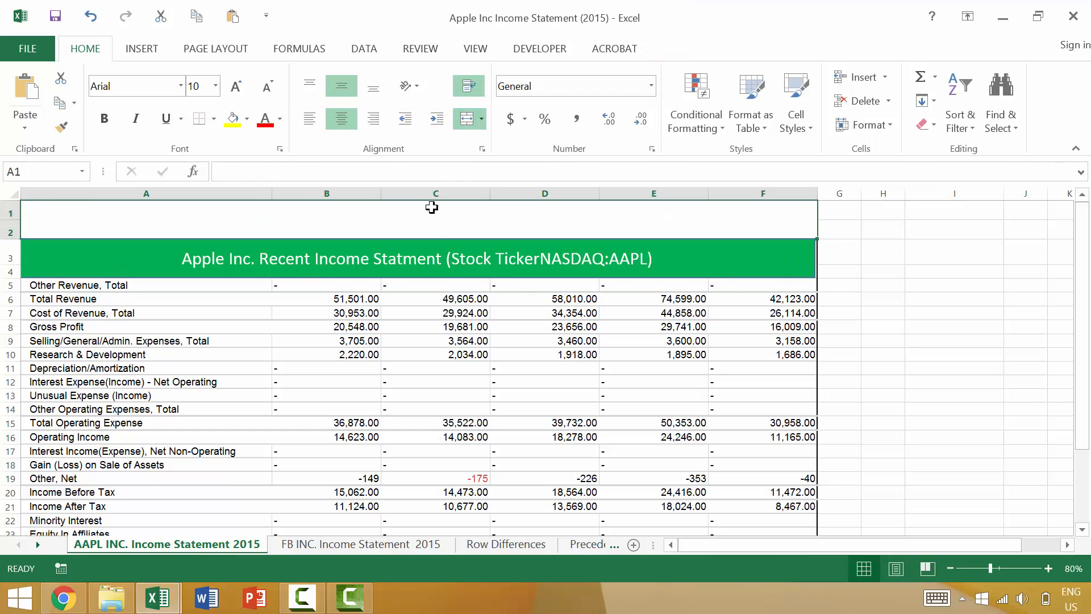
Step: Try to copy the full title text from the green rectangle into the merged cell A1:F2
left_click(309, 270)
key("ctrl+a")
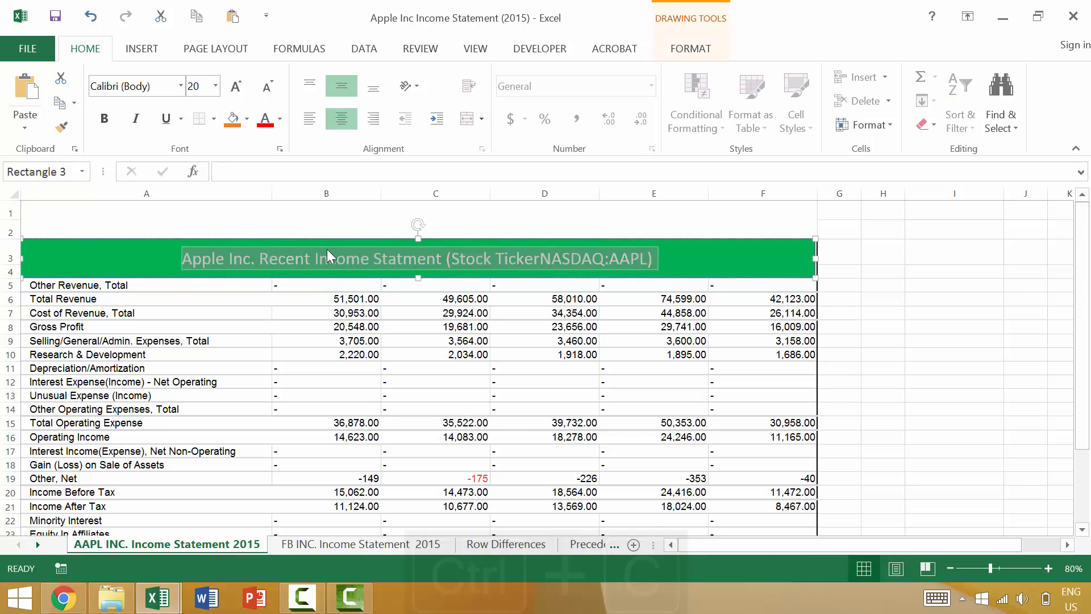
key("ctrl+c")
left_click(340, 210)
key("ctrl+v")
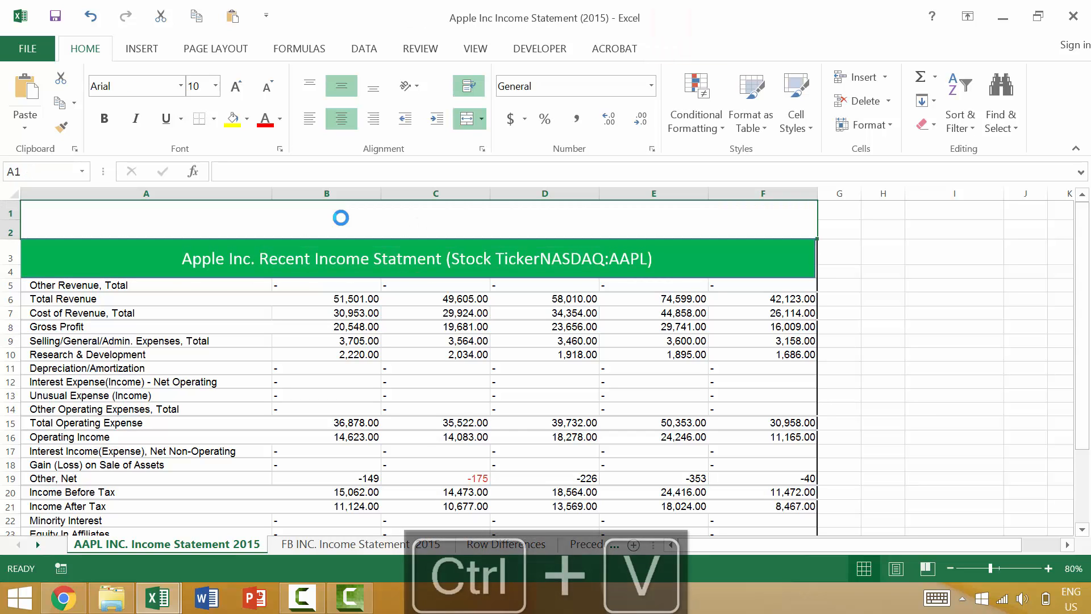
key("Escape")
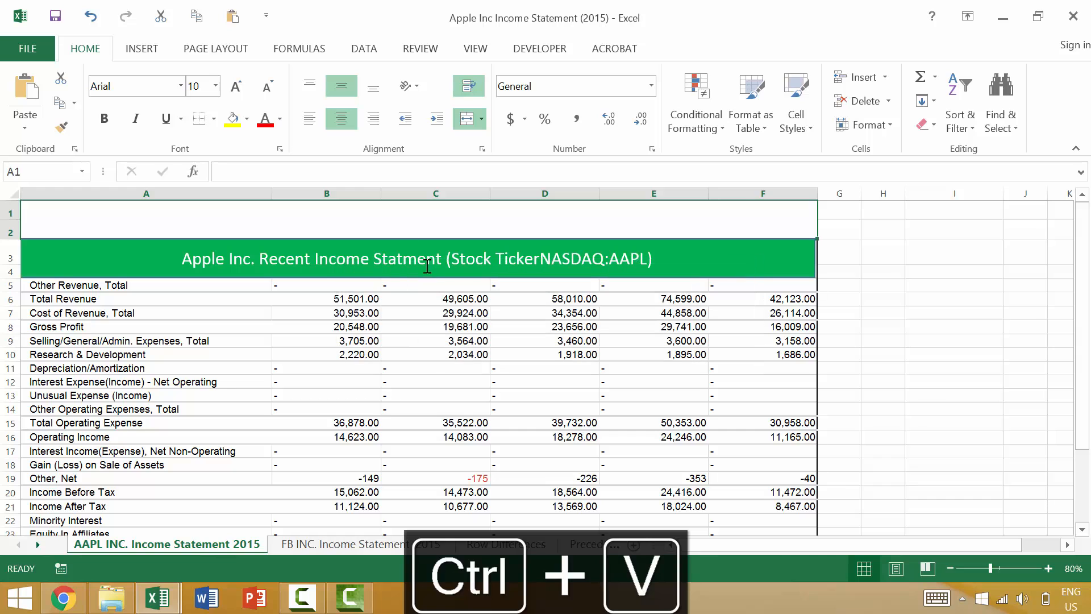
Step: Paste the copied title text into the merged cell A1:F2 and delete the green title rectangle covering rows 3 and 4
left_click(346, 168)
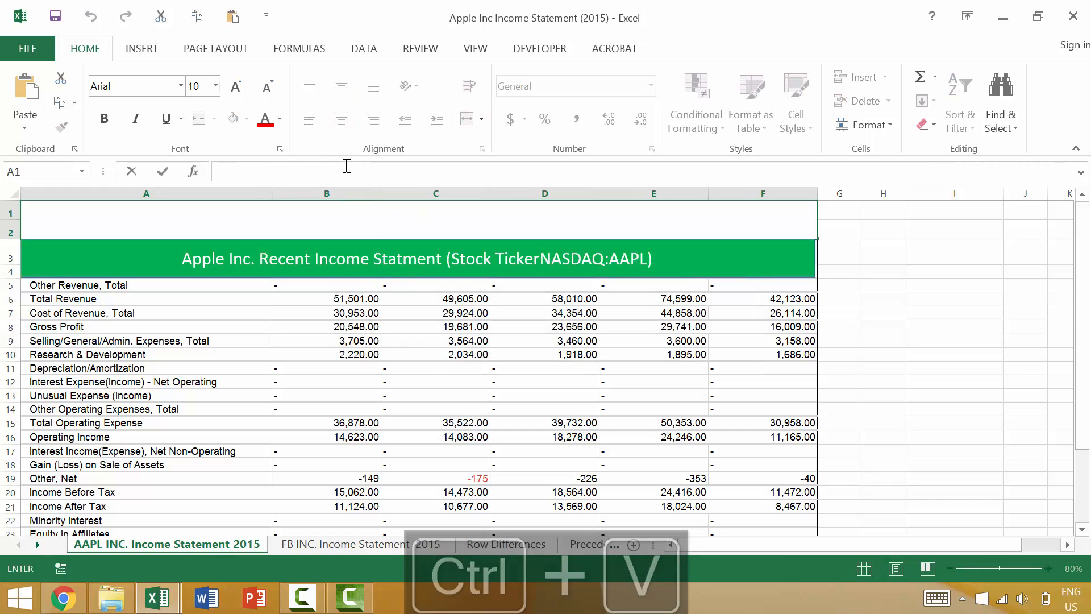
key("ctrl+v")
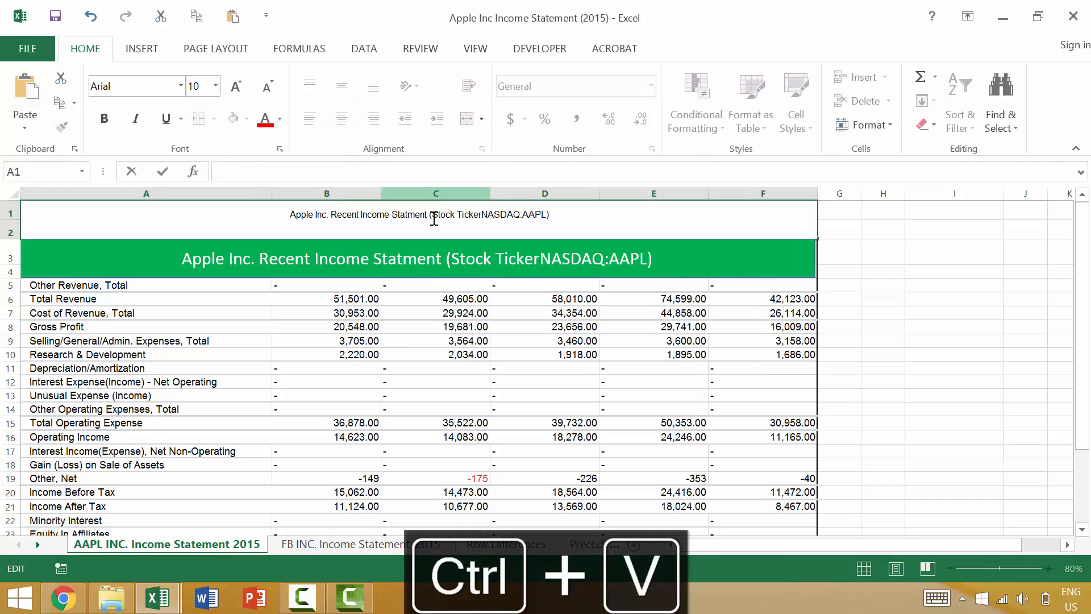
key("ctrl+Home")
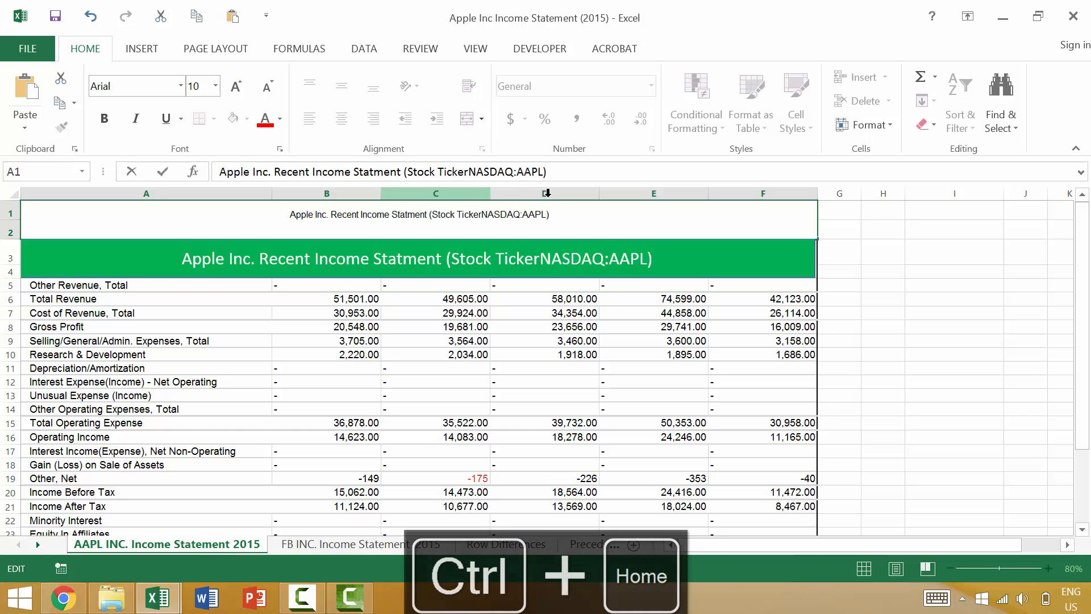
left_click(923, 284)
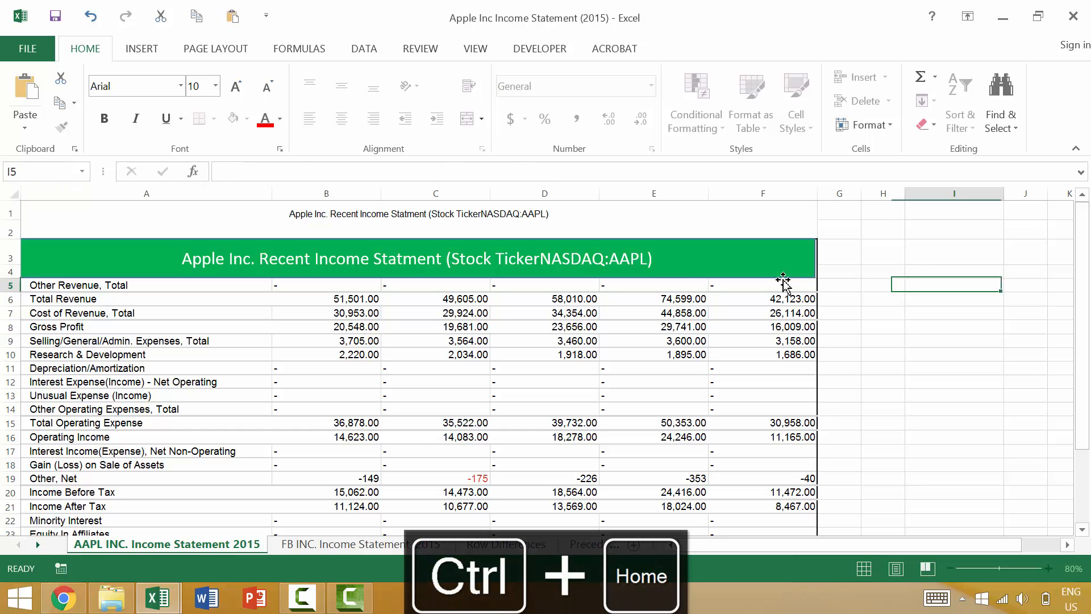
left_click(751, 258)
key("Delete")
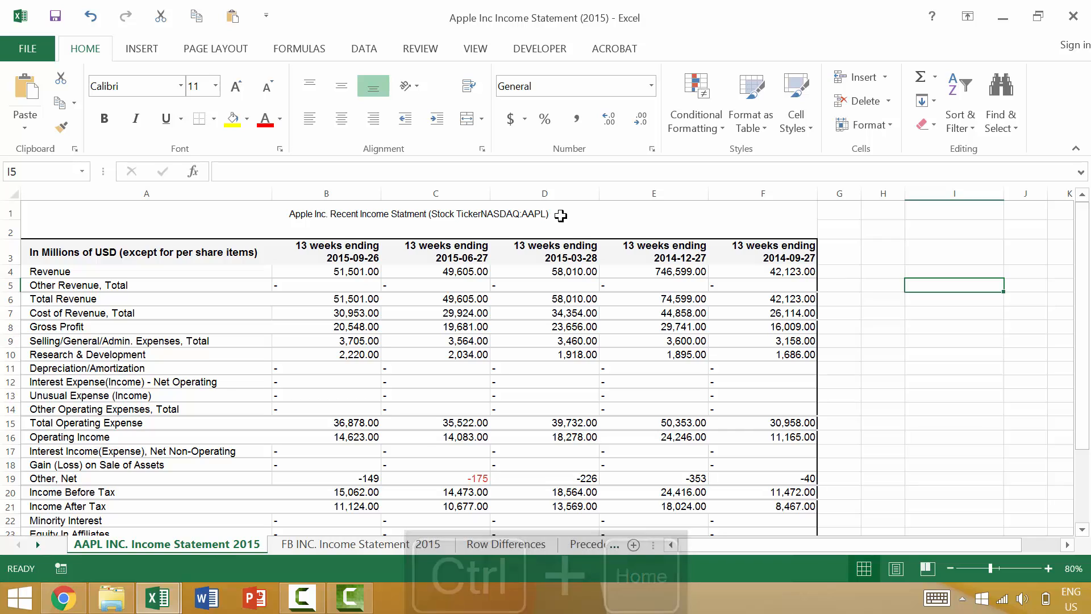
Step: Format the merged title cell A1:F2 with red text at font size 20 and top vertical alignment
left_click(512, 223)
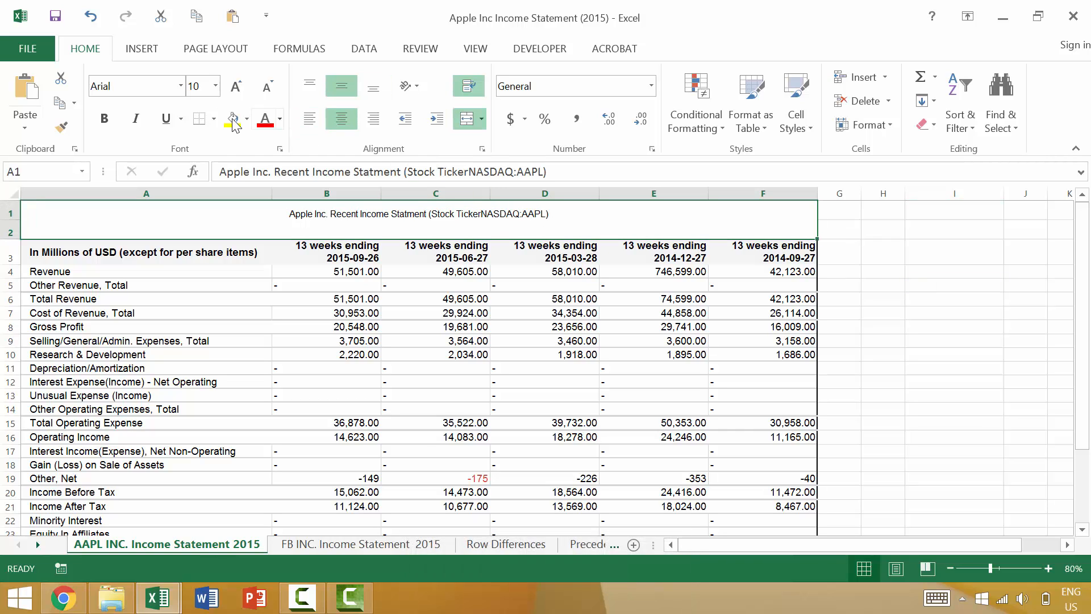
left_click(265, 119)
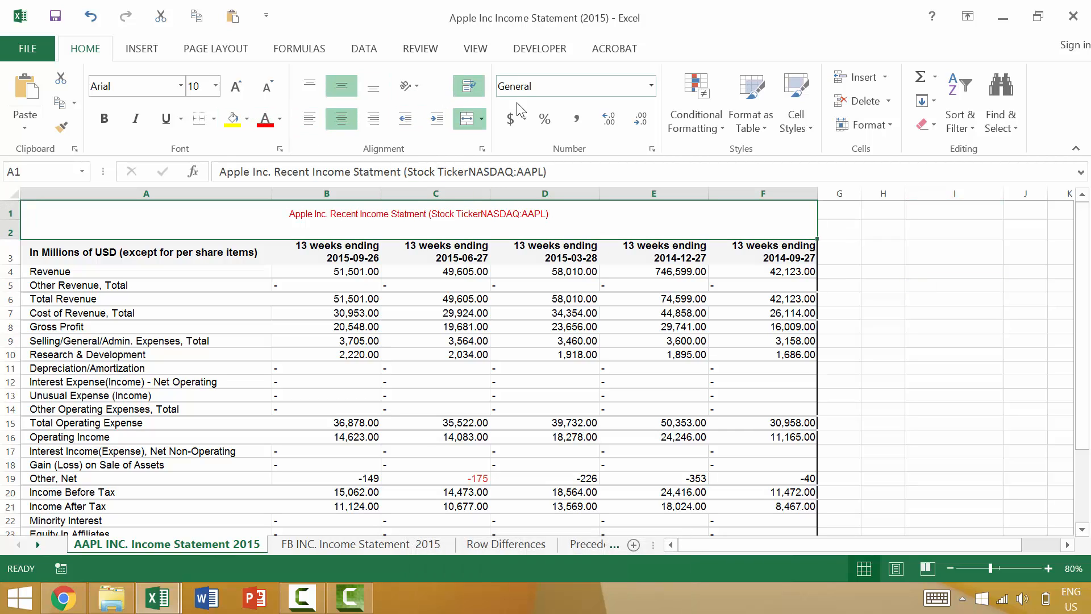
left_click(235, 87)
left_click(234, 87)
left_click(235, 86)
left_click(235, 86)
left_click(235, 86)
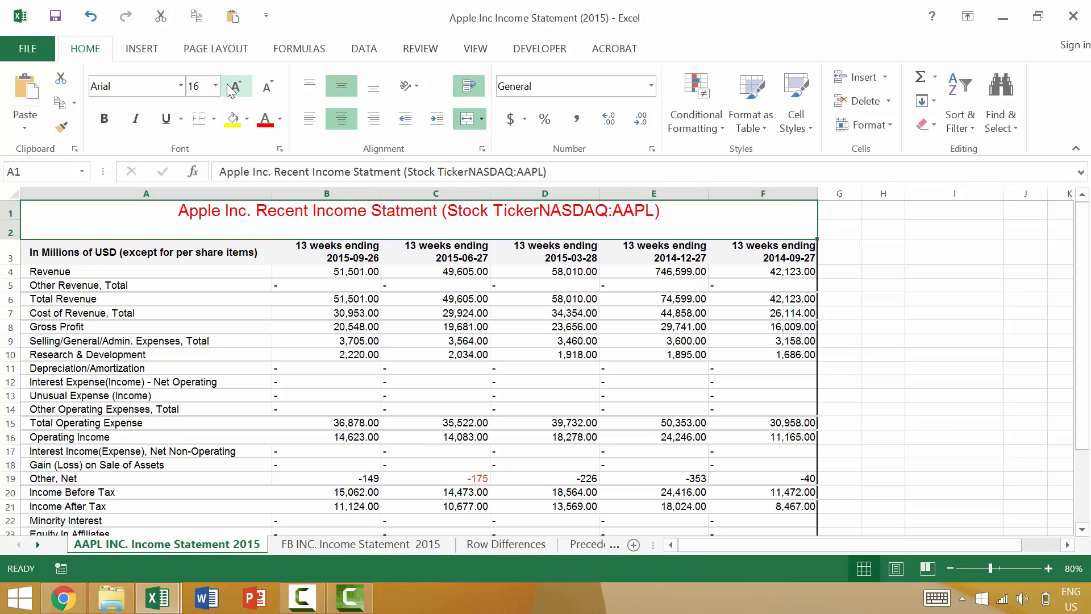
left_click(234, 86)
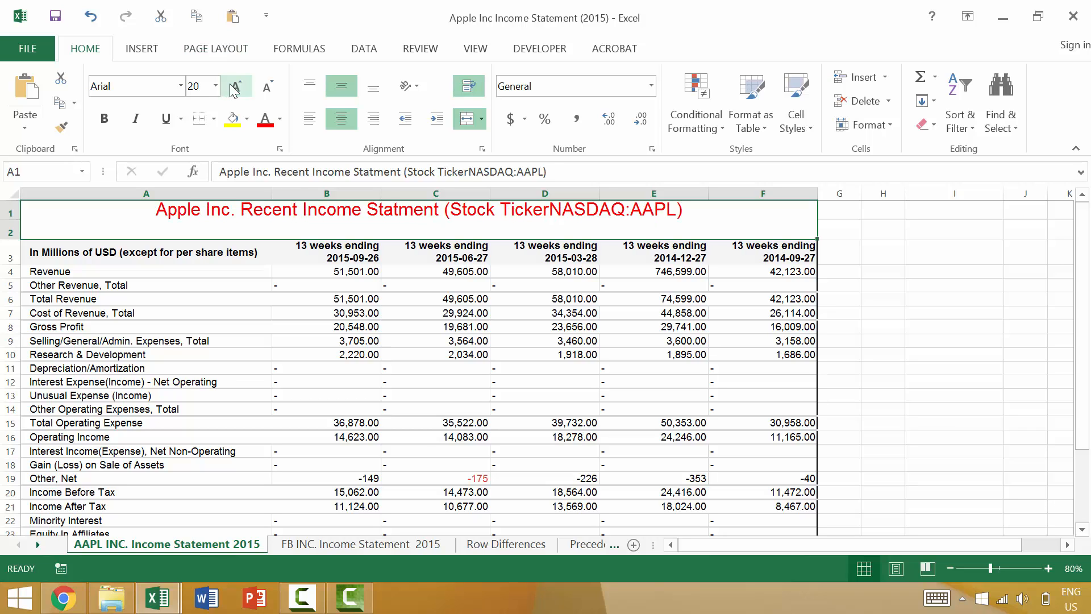
left_click(374, 87)
left_click(310, 85)
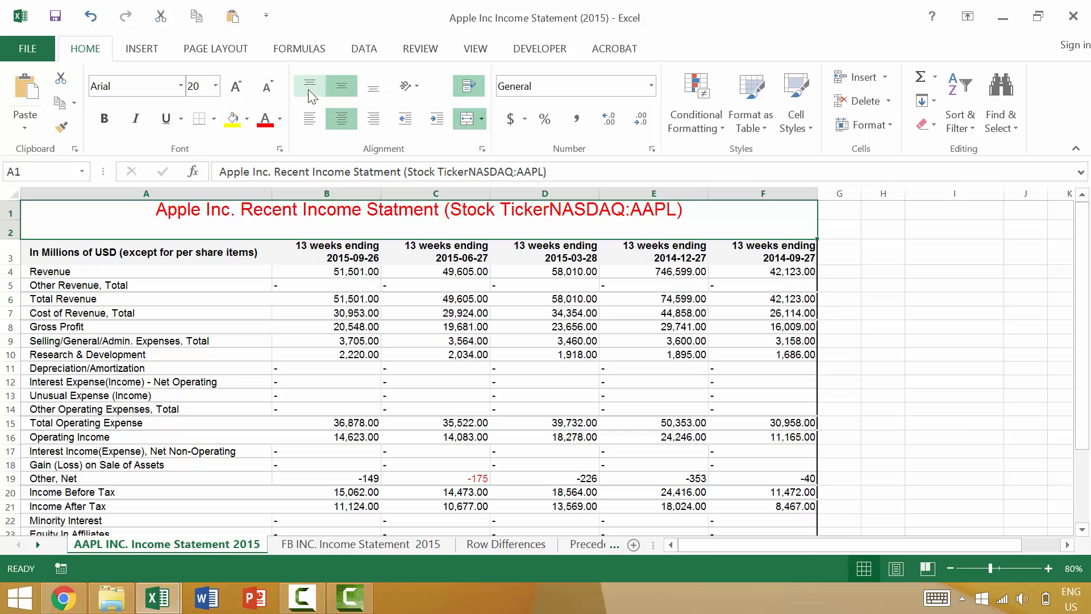
double_click(698, 211)
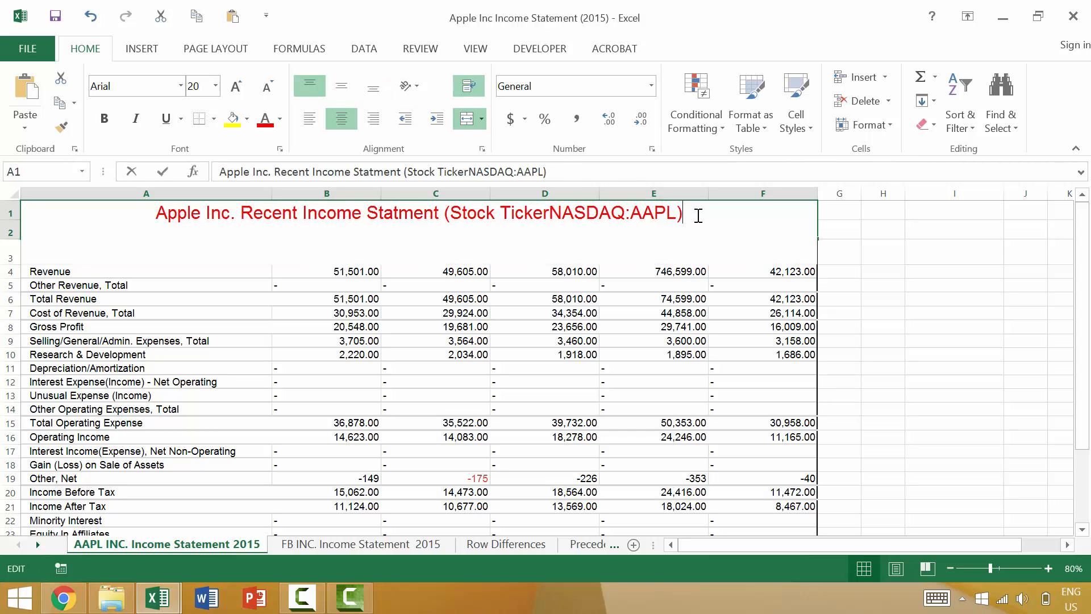
key("Return")
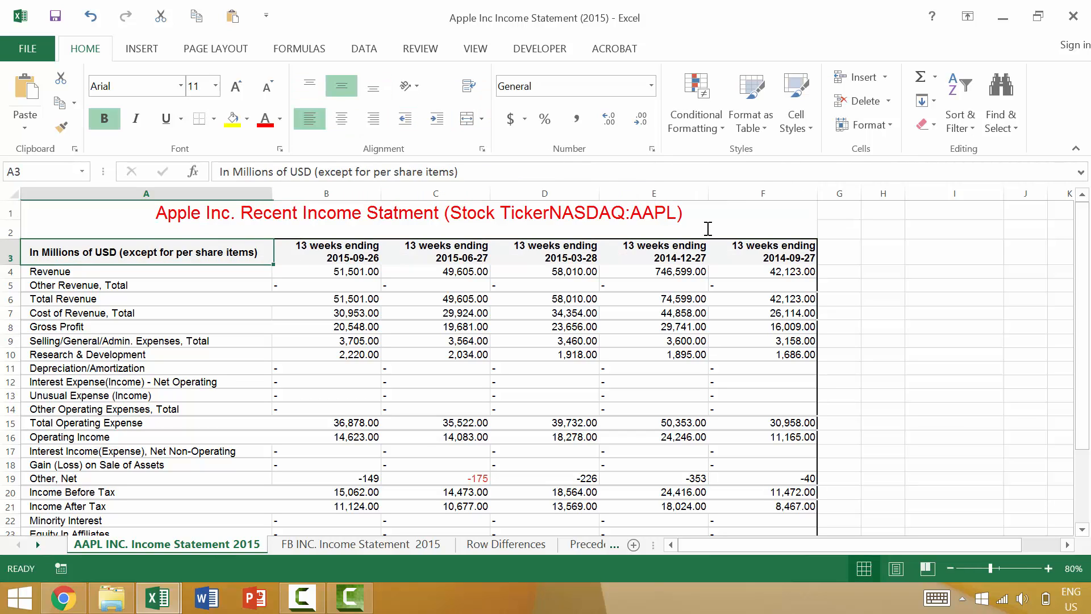
key("Up")
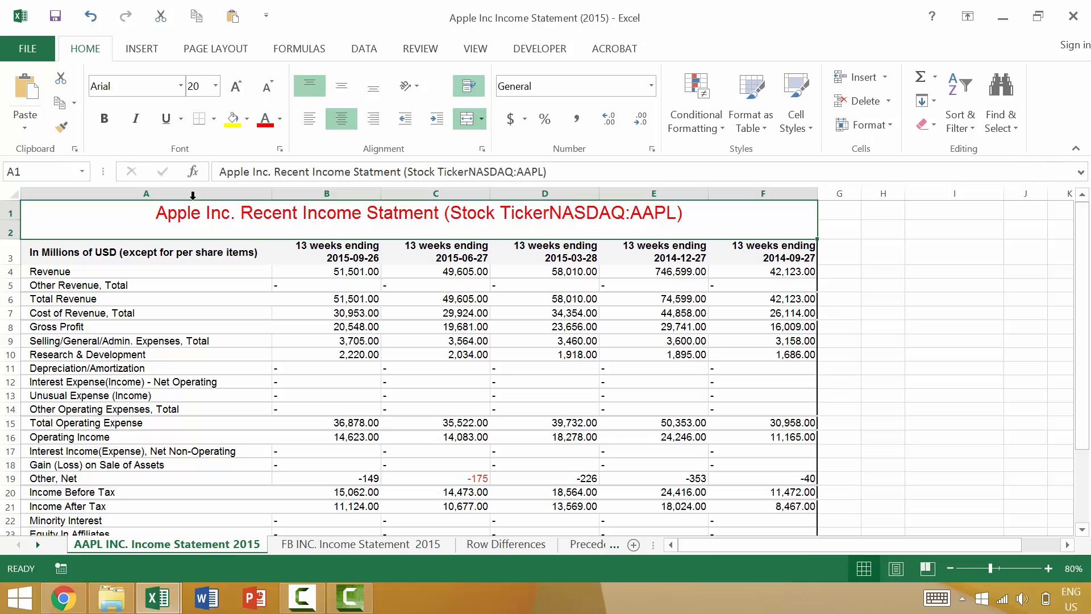
Step: Select the characters "Recent Income Statm" within the title in A1 and color only that part light blue
left_click(272, 171)
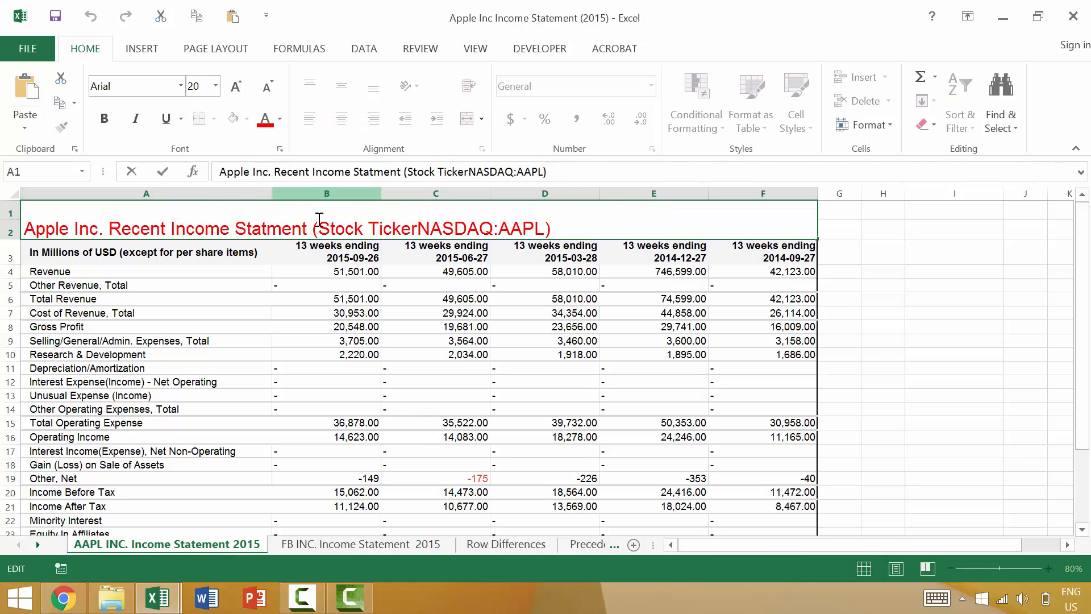
key("shift+Right")
key("shift+Right")
key("shift+Right")
key("shift+Right")
key("shift+Right")
key("shift+Right")
key("shift+Right")
key("shift+Right")
key("shift+Right")
key("shift+Right")
key("shift+Right")
key("shift+Right")
key("shift+Right")
key("shift+Right")
key("shift+Right")
key("shift+Right")
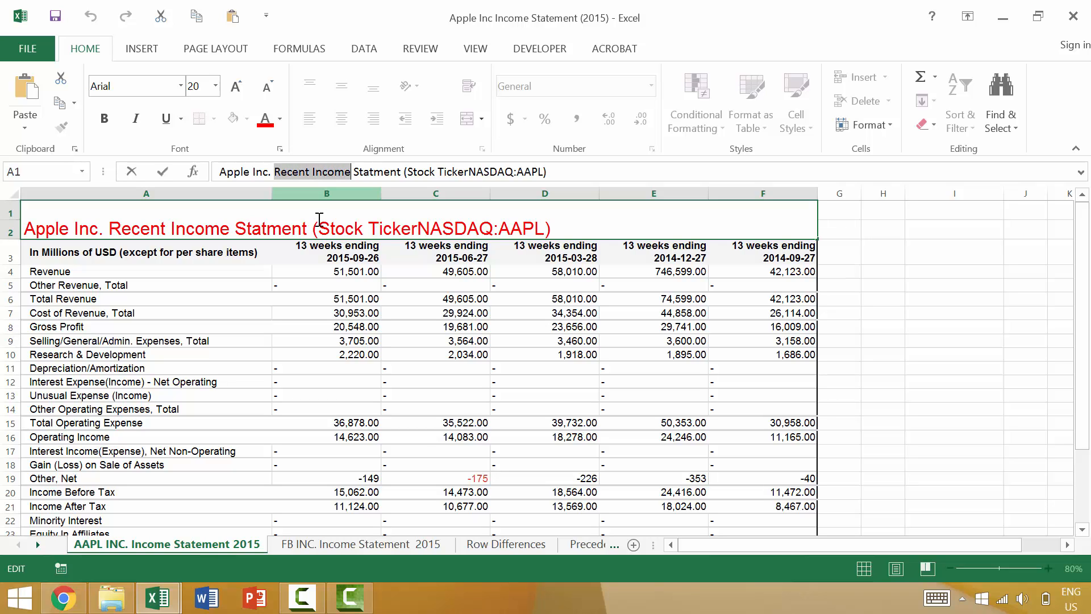
key("shift+Right")
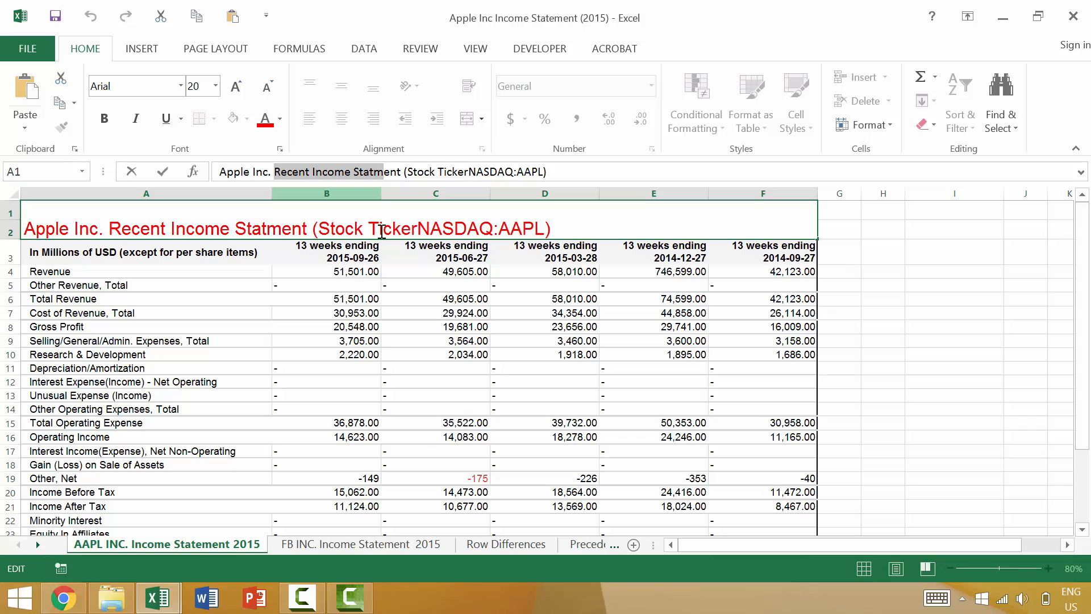
left_click(281, 118)
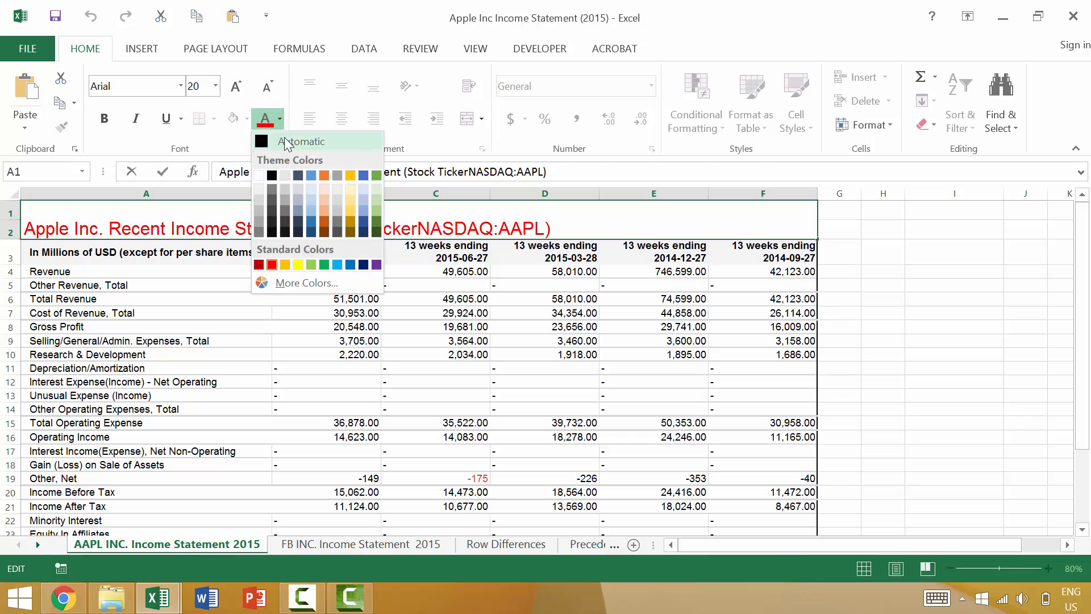
left_click(311, 172)
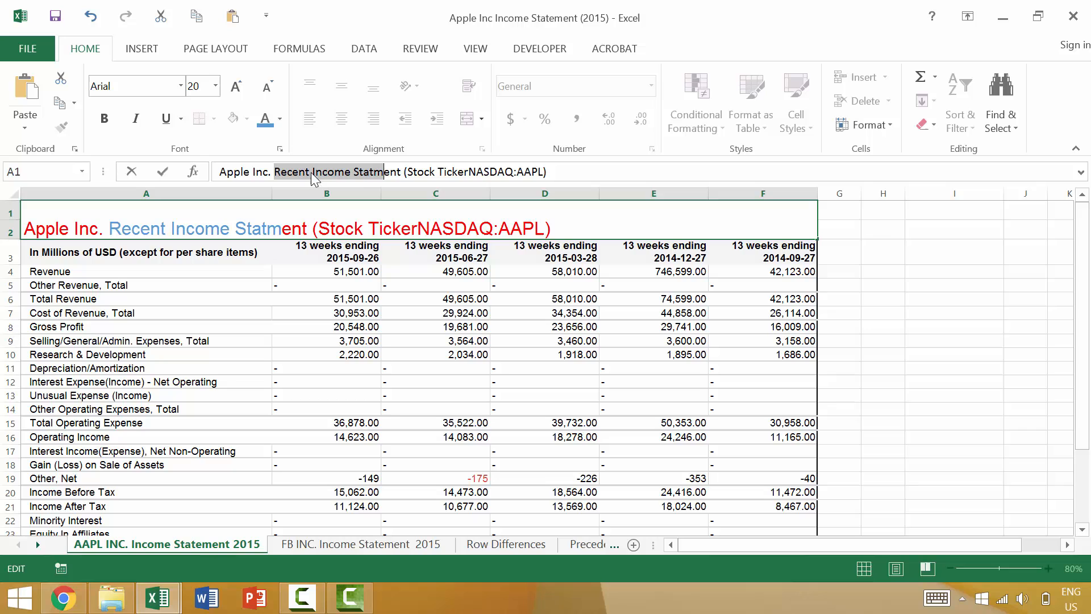
Step: Color the rest of the title in A1, from "ent" through "(Stock TickerNASDAQ:AAPL)", in the same light blue
left_click(531, 219)
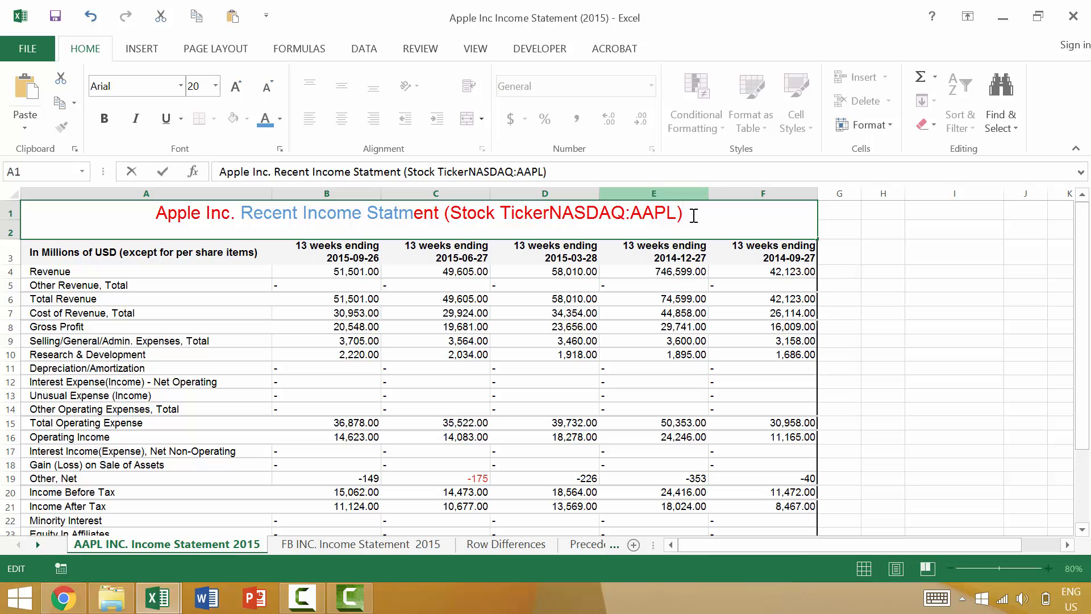
key("shift+Left")
key("shift+Left")
key("shift+Left")
key("shift+Left")
key("shift+Left")
key("shift+Left")
key("shift+Left")
key("shift+Left")
key("shift+Left")
key("shift+Left")
key("shift+Left")
key("shift+Left")
key("shift+Left")
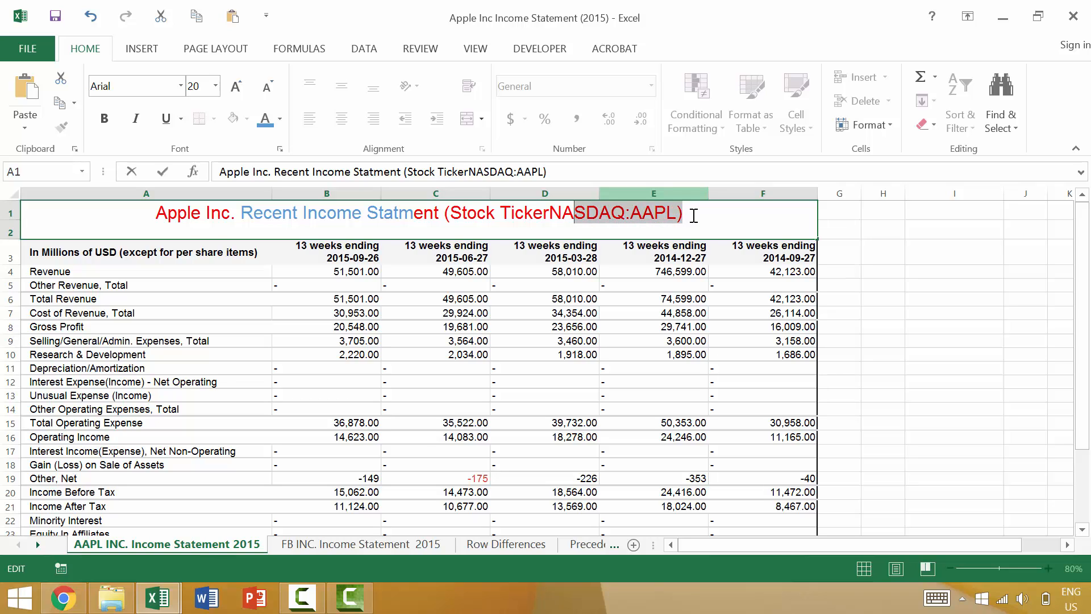
key("shift+Left")
key("shift+Left")
key("shift+Left")
key("shift+Left")
key("shift+Left")
key("shift+Left")
key("shift+Left")
key("shift+Left")
key("shift+Left")
key("shift+Left")
key("shift+Left")
key("shift+Left")
key("shift+Left")
key("shift+Left")
key("shift+Left")
key("shift+Left")
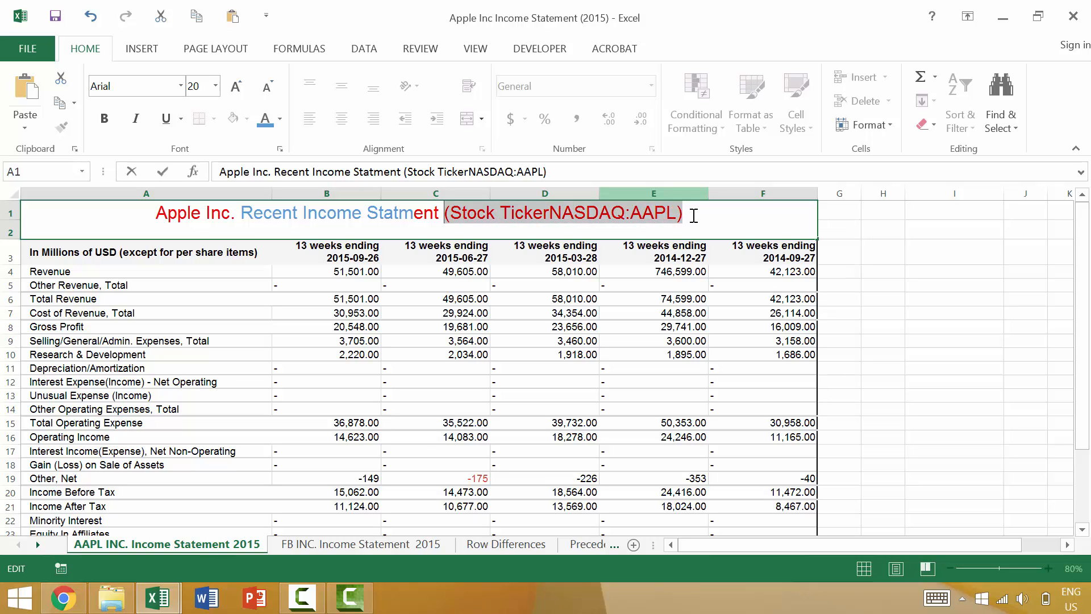
left_click(264, 120)
left_click(739, 216)
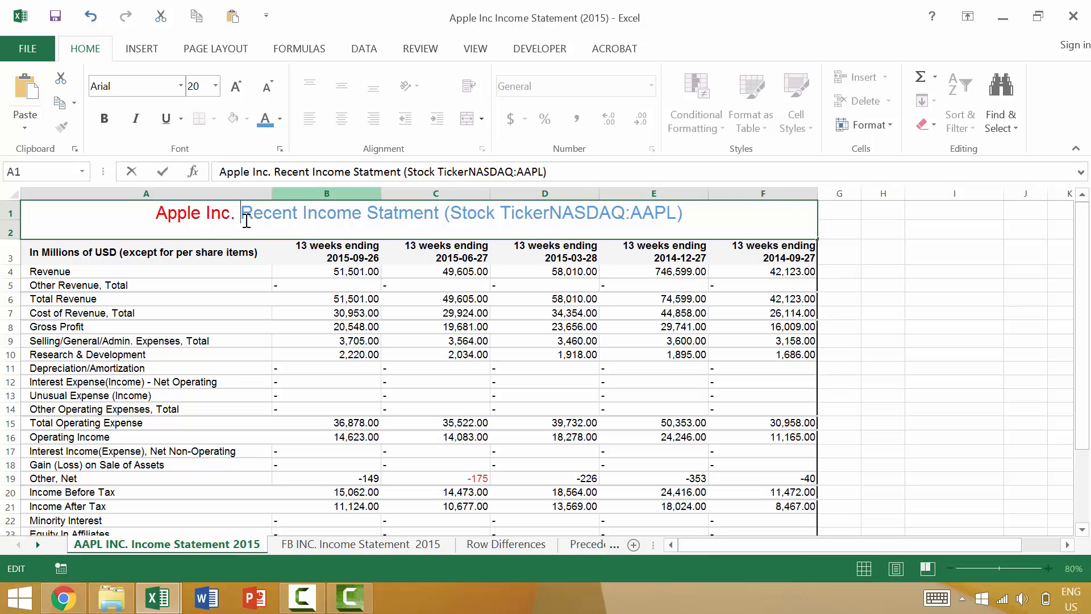
Step: Move the text cursor word by word forward and backward through the title in A1, ending at its start
key("ctrl+Right")
key("ctrl+Right")
key("ctrl+Right")
key("ctrl+Right")
key("ctrl+Left")
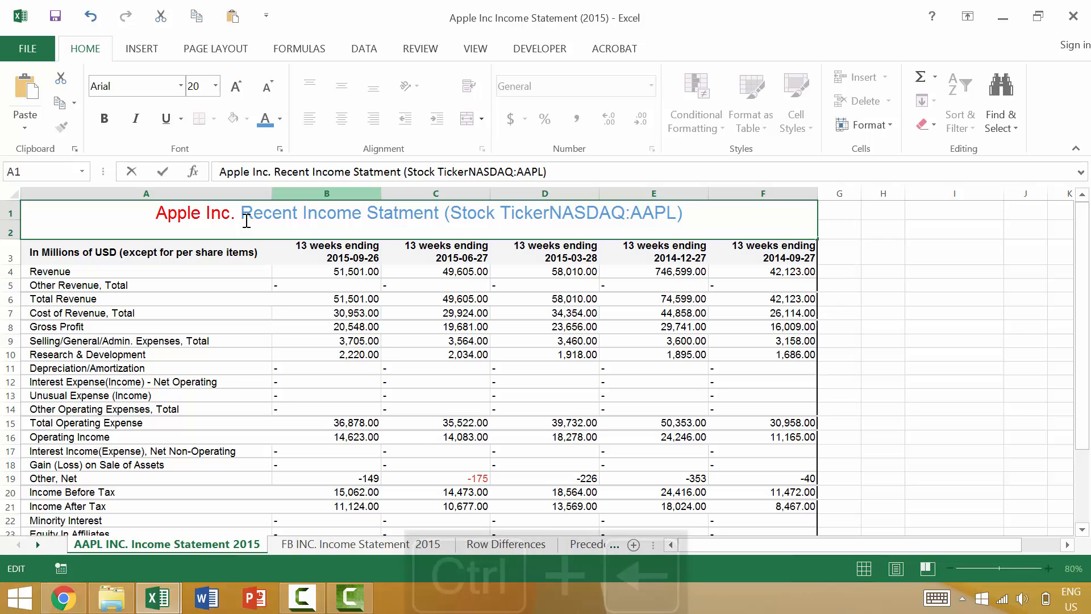
key("ctrl+Left")
key("ctrl+Left")
key("ctrl+Left")
key("ctrl+Left")
key("ctrl+Left")
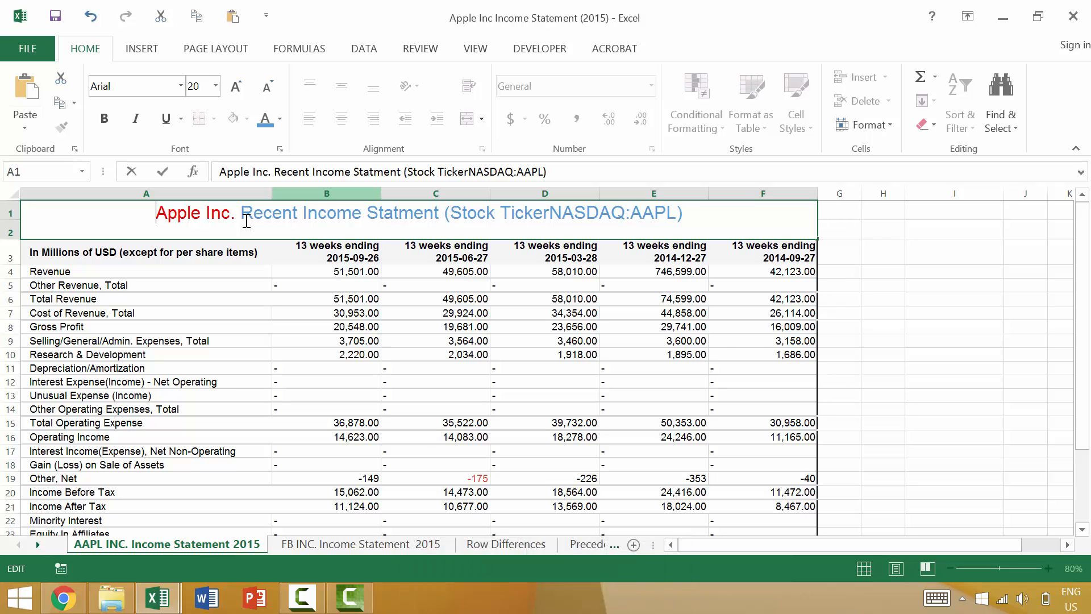
key("ctrl+Right")
key("ctrl+Right")
key("ctrl+Right")
key("ctrl+Right")
key("ctrl+Right")
key("ctrl+Right")
key("ctrl+Right")
key("ctrl+Left")
key("ctrl+Left")
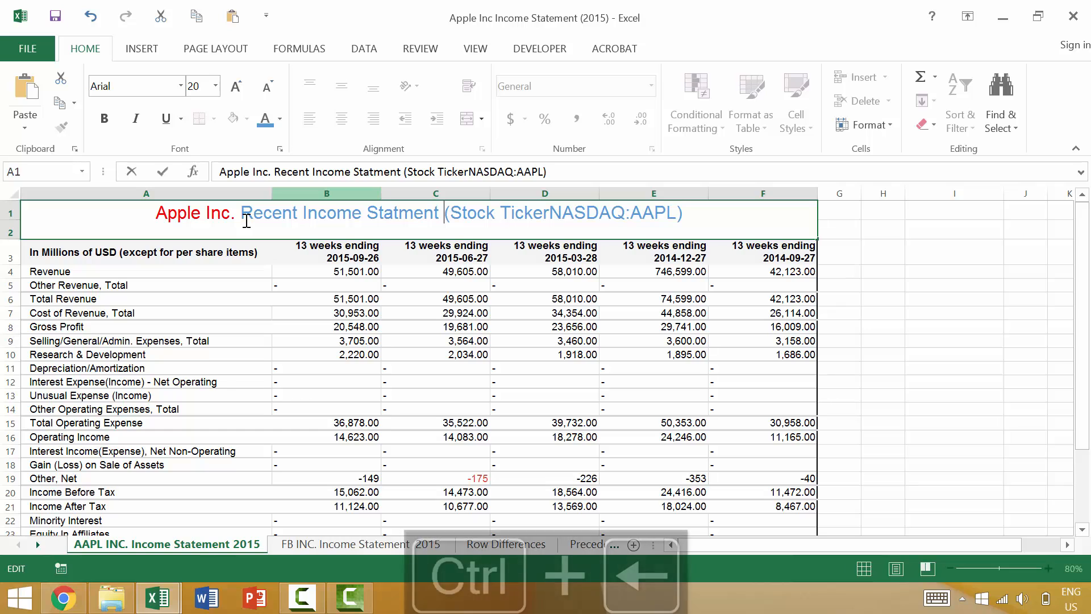
key("ctrl+Left")
key("ctrl+Left")
key("ctrl+Left")
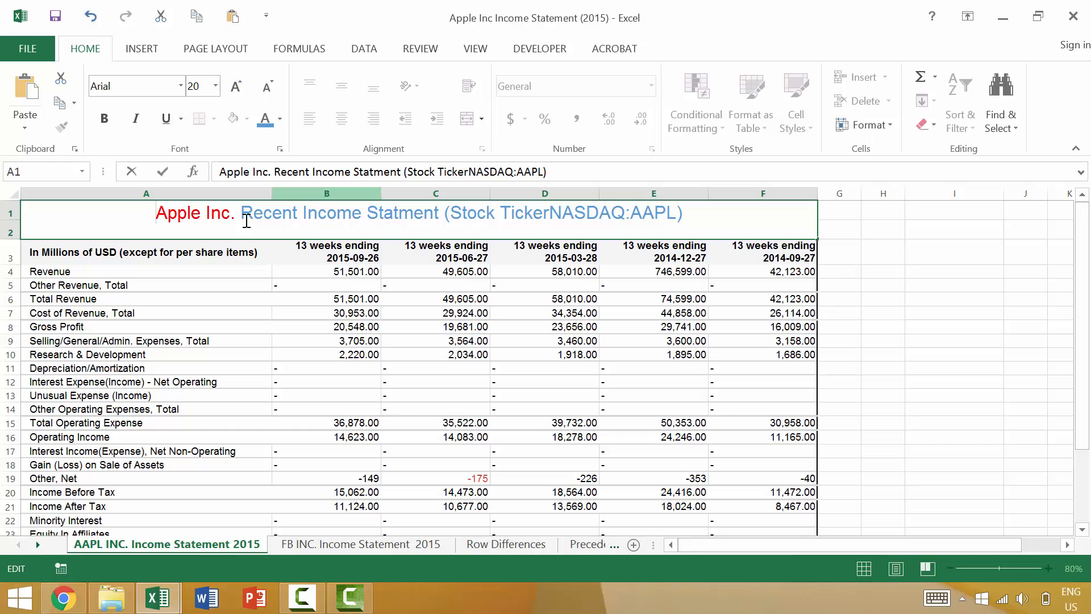
Step: Extend a selection word by word from the start to the end of the title and color it all light blue
key("ctrl+shift+Right")
key("ctrl+shift+Right")
key("ctrl+shift+Right")
key("ctrl+shift+Right")
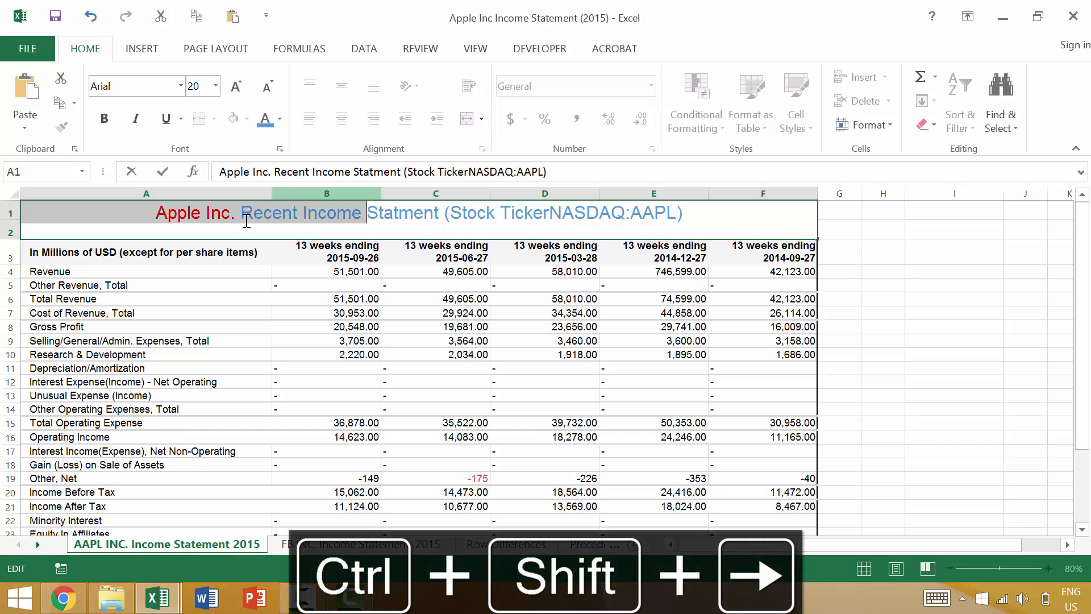
key("ctrl+shift+Right")
key("ctrl+shift+Right")
key("ctrl+shift+Right")
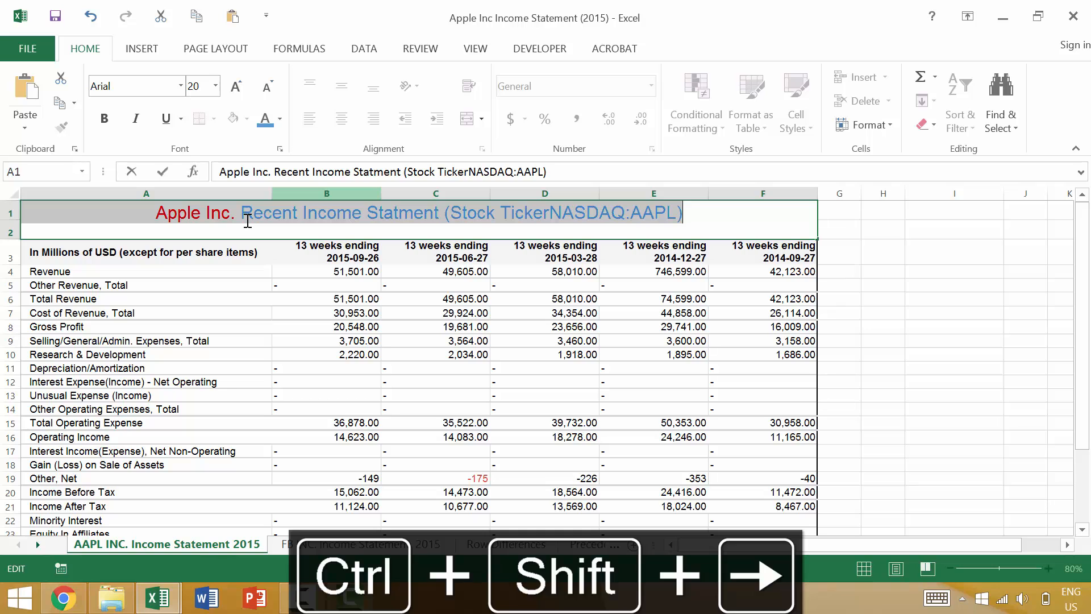
left_click(267, 121)
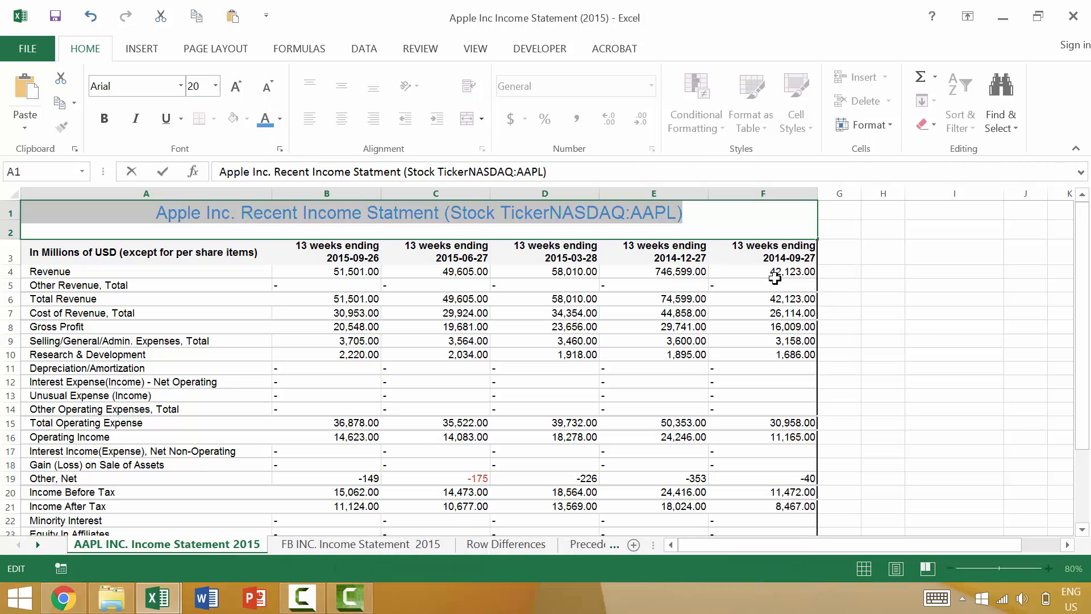
left_click(702, 226)
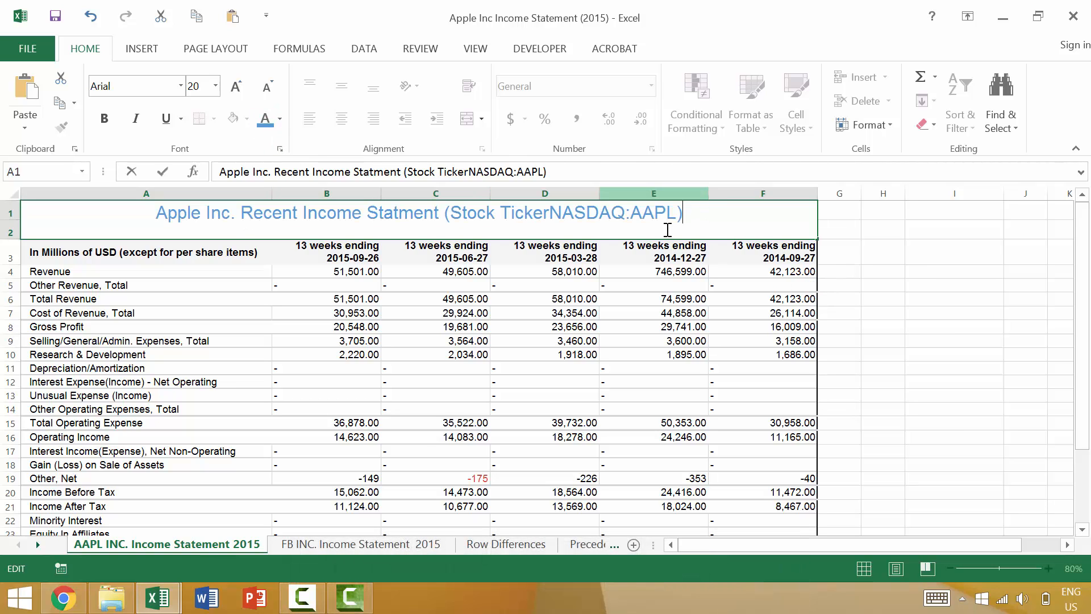
Step: Select the title in A1 word by word from its end back to its start and color it green
key("ctrl+shift+Left")
key("ctrl+shift+Left")
key("ctrl+shift+Left")
key("ctrl+shift+Left")
key("ctrl+shift+Left")
key("ctrl+shift+Left")
key("ctrl+shift+Left")
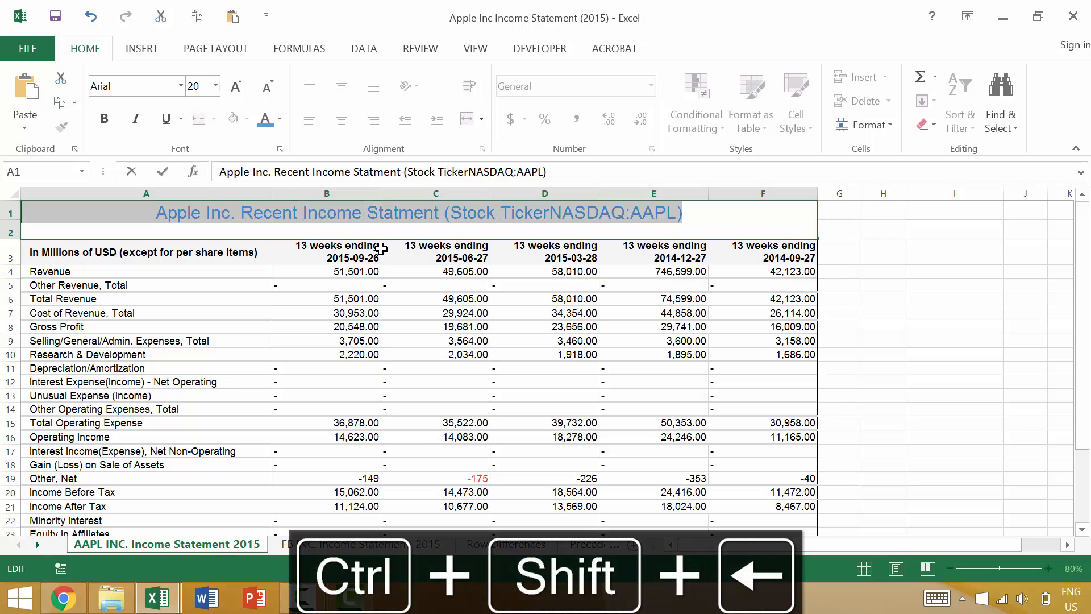
left_click(282, 121)
left_click(308, 255)
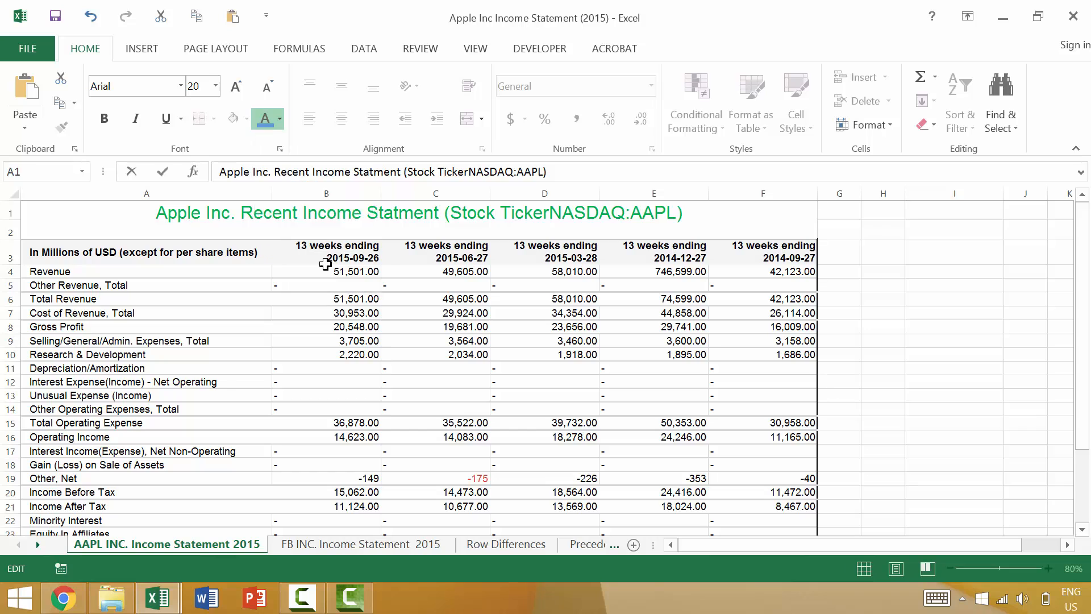
Step: Select the whole title text inside the A1 cell and increase its font size to 22
left_click(696, 212)
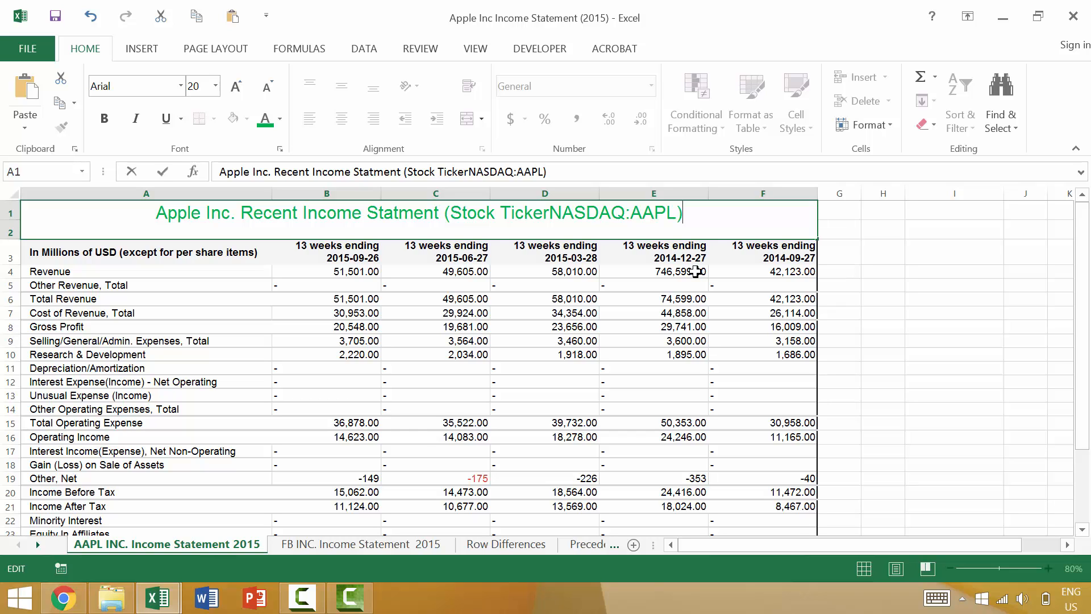
key("ctrl+shift+Home")
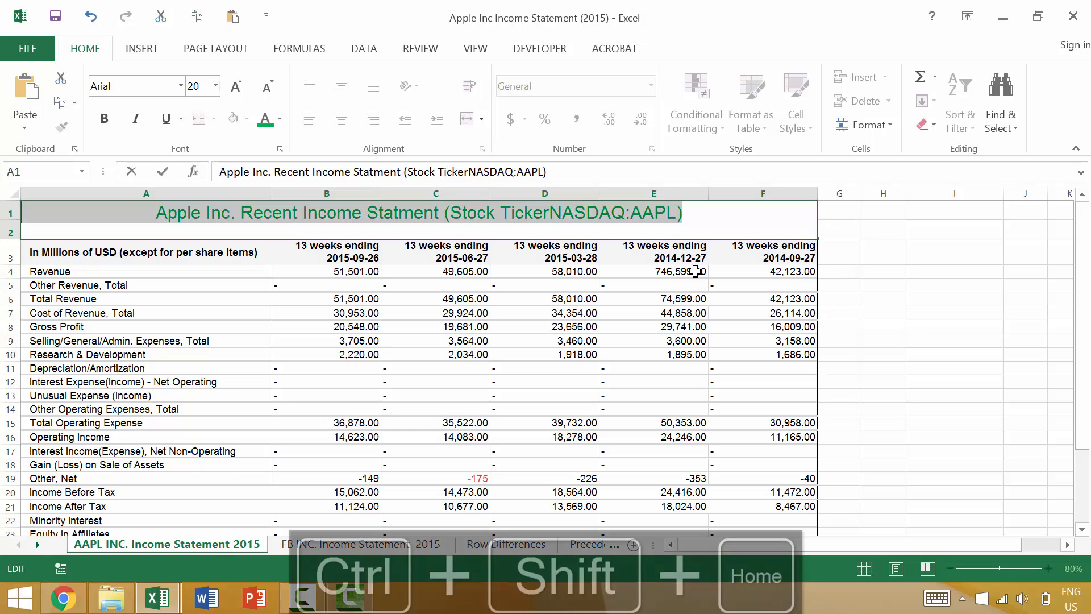
left_click(234, 88)
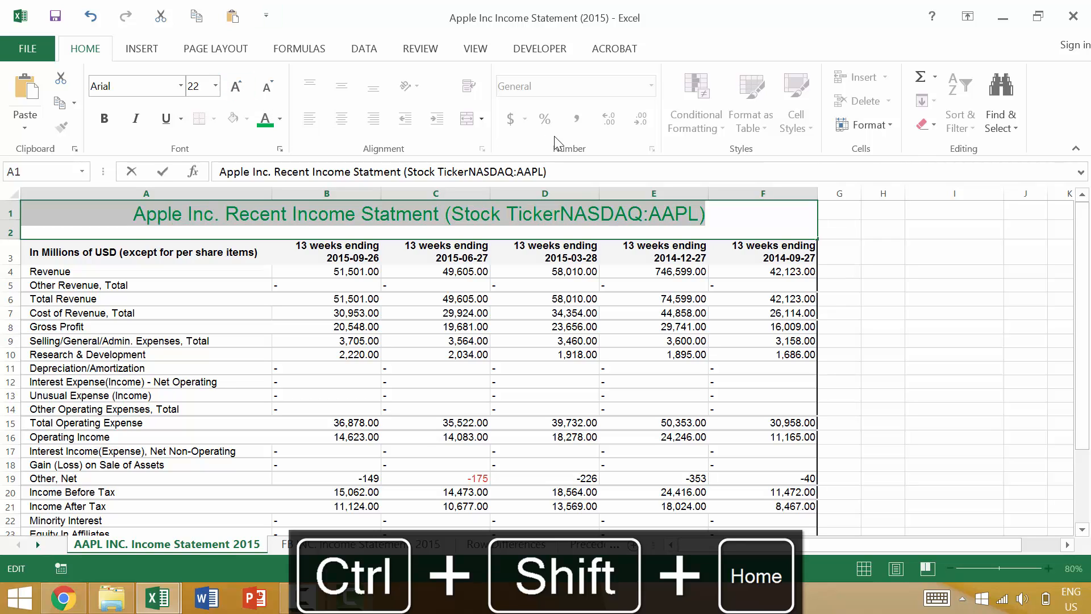
Step: Place the text cursor before "Recent" in the A1 title and extend the selection to the end of the text
key("Home")
key("End")
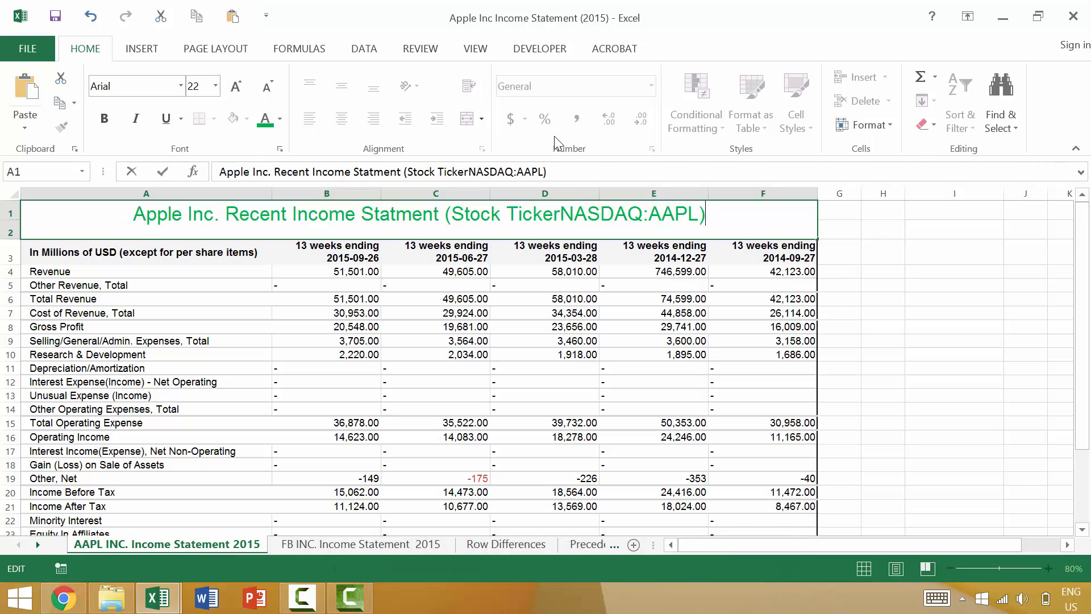
key("ctrl+Home")
key("ctrl+Right")
key("ctrl+Right")
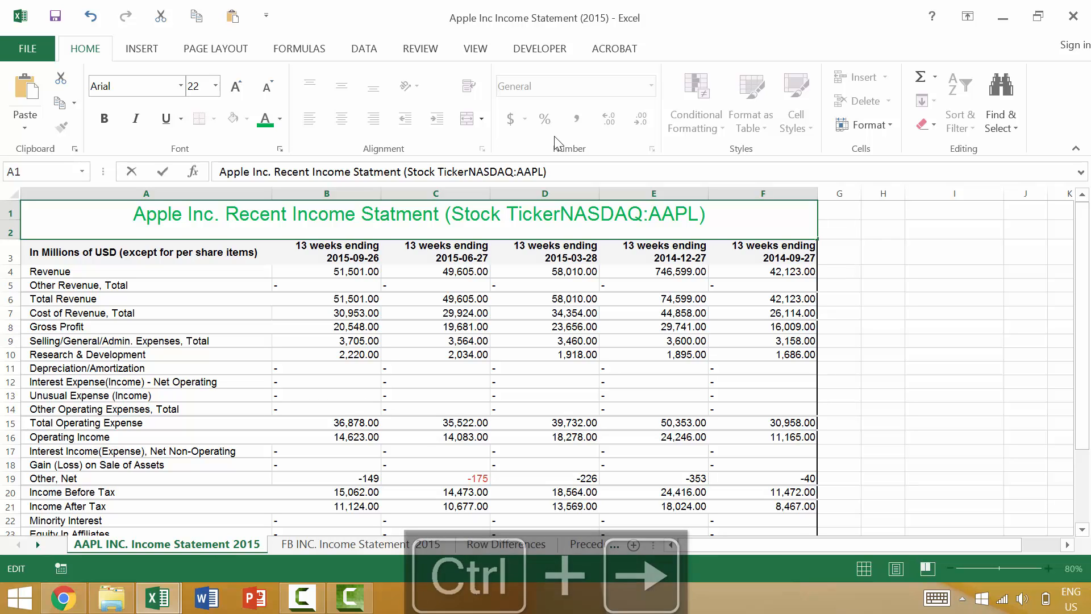
key("ctrl+shift+End")
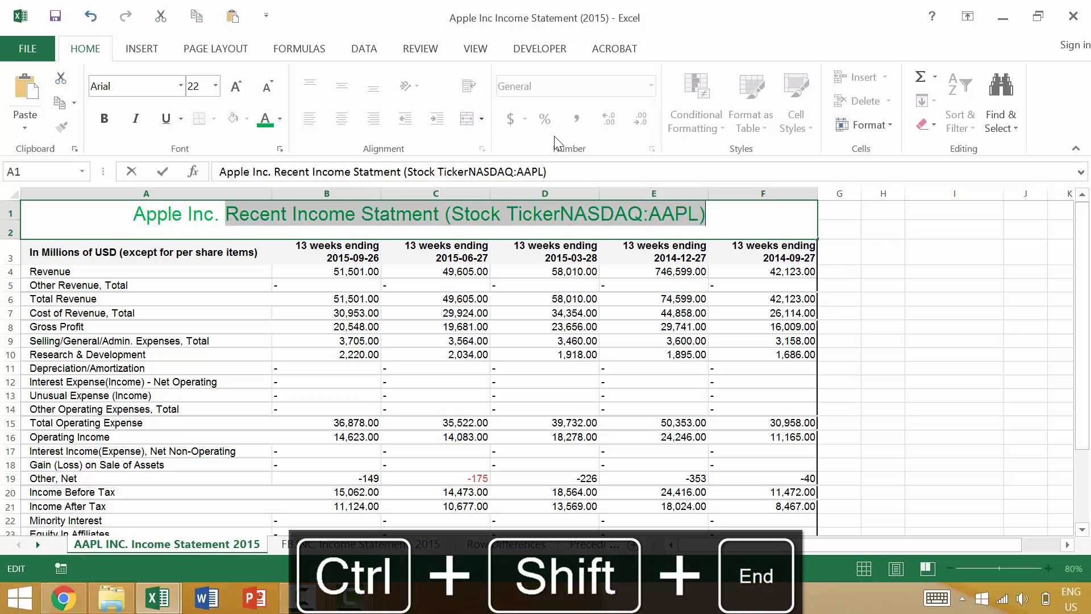
Step: Reselect the A1 title text from "Recent" to the end and reduce its font size to 12
key("Left")
key("Left")
key("Left")
key("Left")
key("Left")
key("Left")
key("Left")
key("Left")
key("Left")
key("Left")
key("ctrl+Left")
key("ctrl+Left")
key("ctrl+Left")
key("ctrl+Left")
key("ctrl+Left")
key("ctrl+Left")
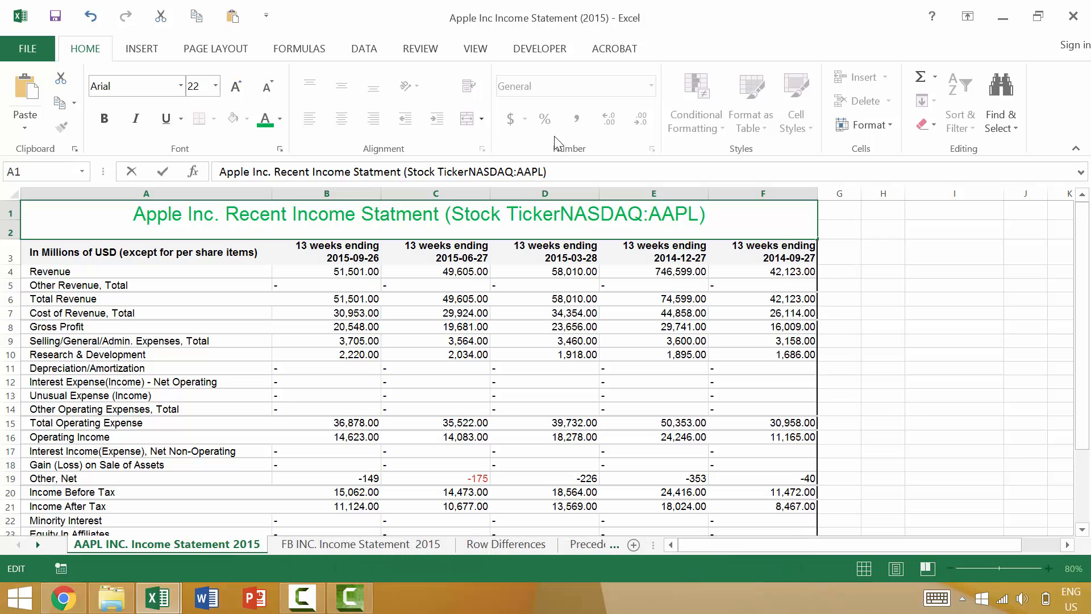
key("ctrl+shift+End")
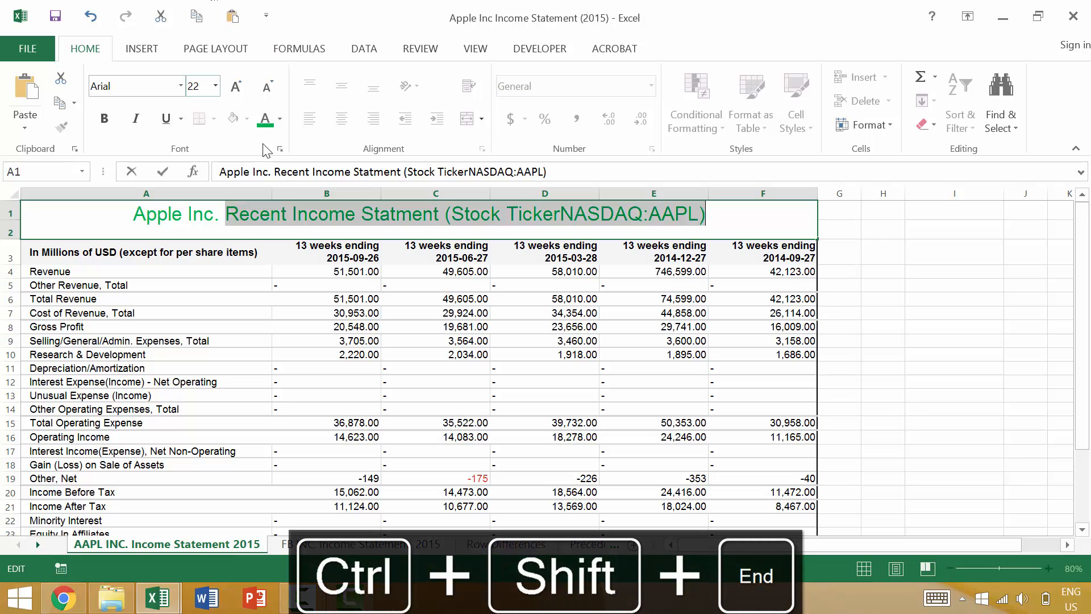
left_click(267, 87)
left_click(267, 87)
left_click(267, 86)
left_click(267, 86)
left_click(267, 86)
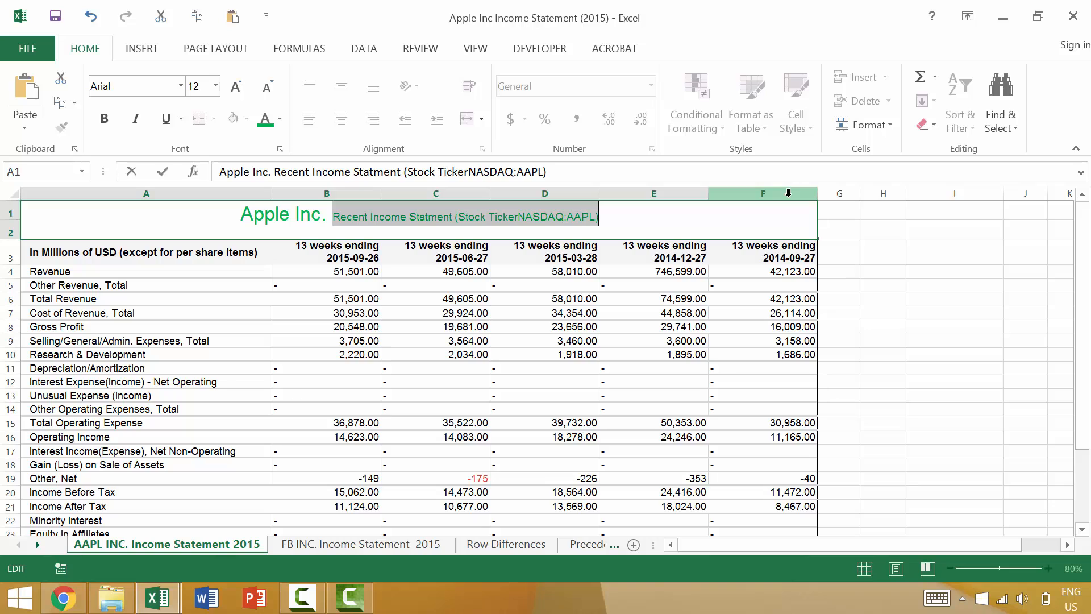
Step: Cut the title in A1 back to "Apple Inc." by deleting from the cursor to the end, and undo the edit
key("Right")
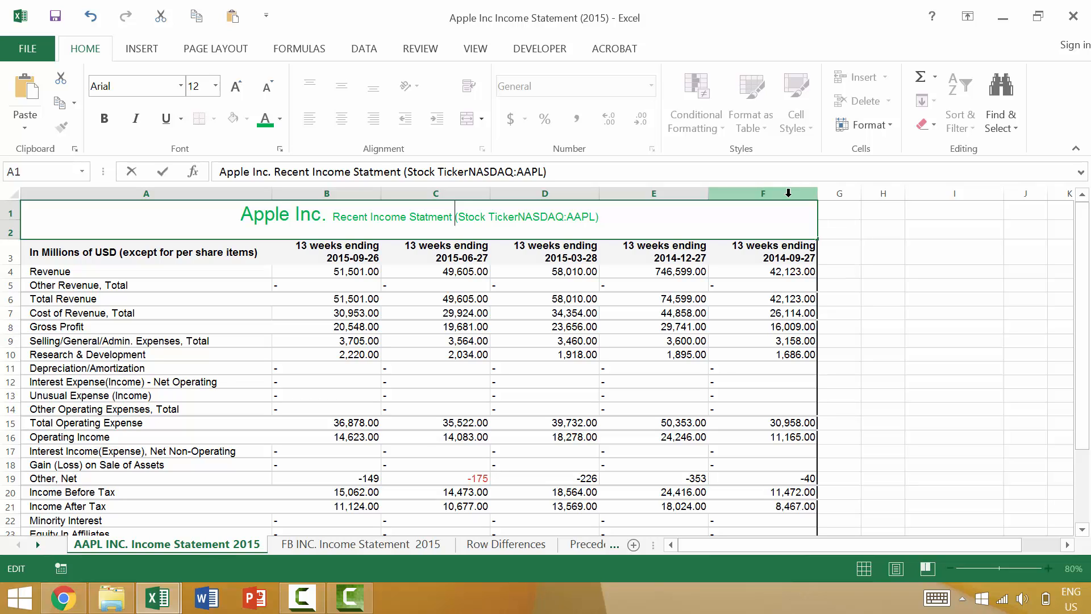
key("ctrl+Delete")
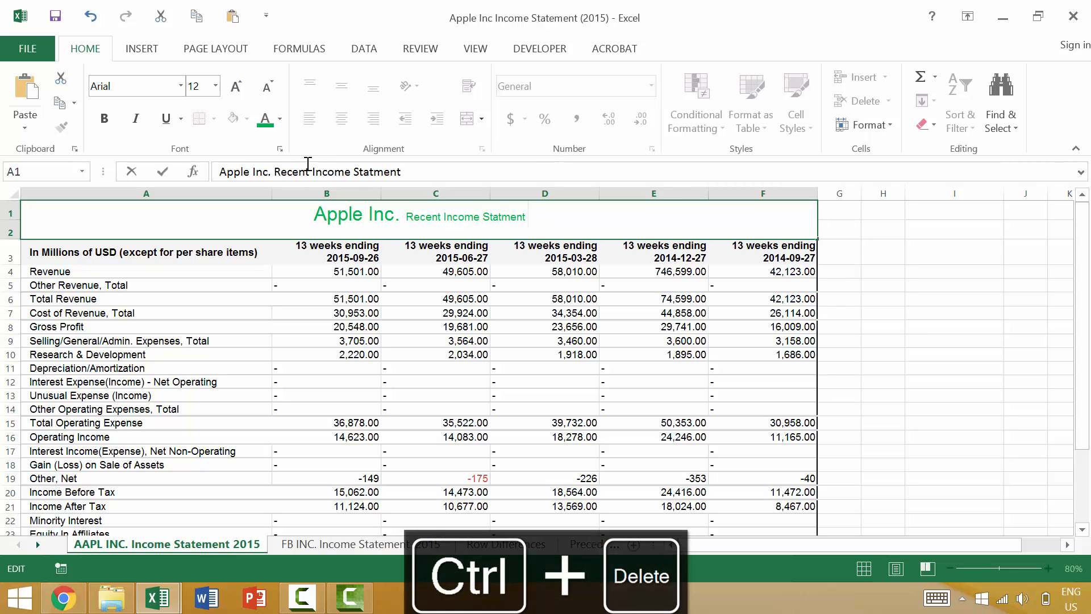
left_click(400, 216)
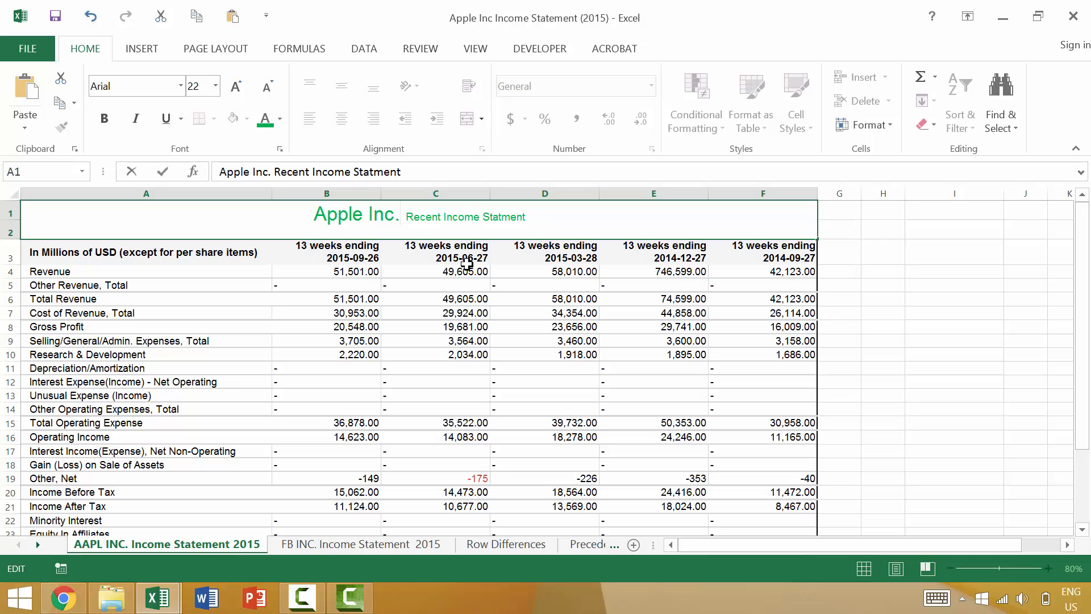
key("ctrl+Delete")
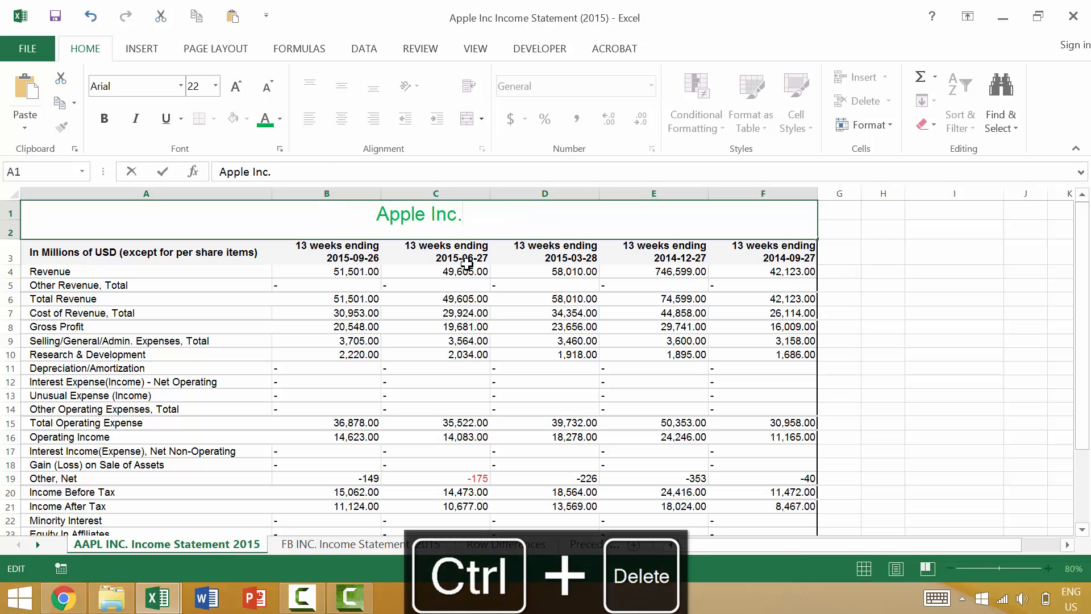
key("Return")
key("ctrl+z")
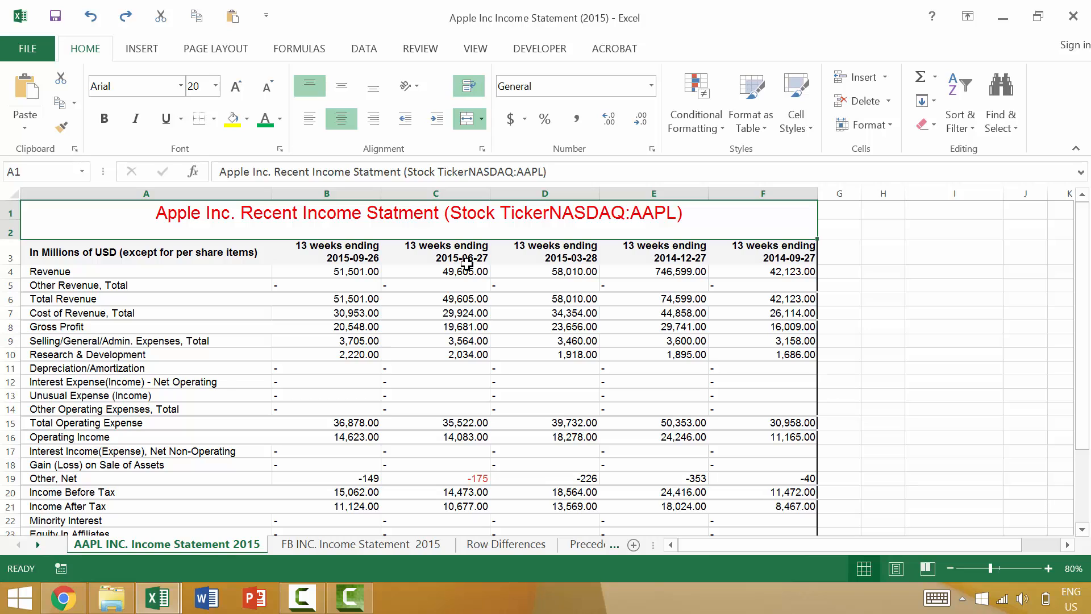
Step: Edit the title in A1 and delete "Income Statment" backward one character at a time
double_click(439, 213)
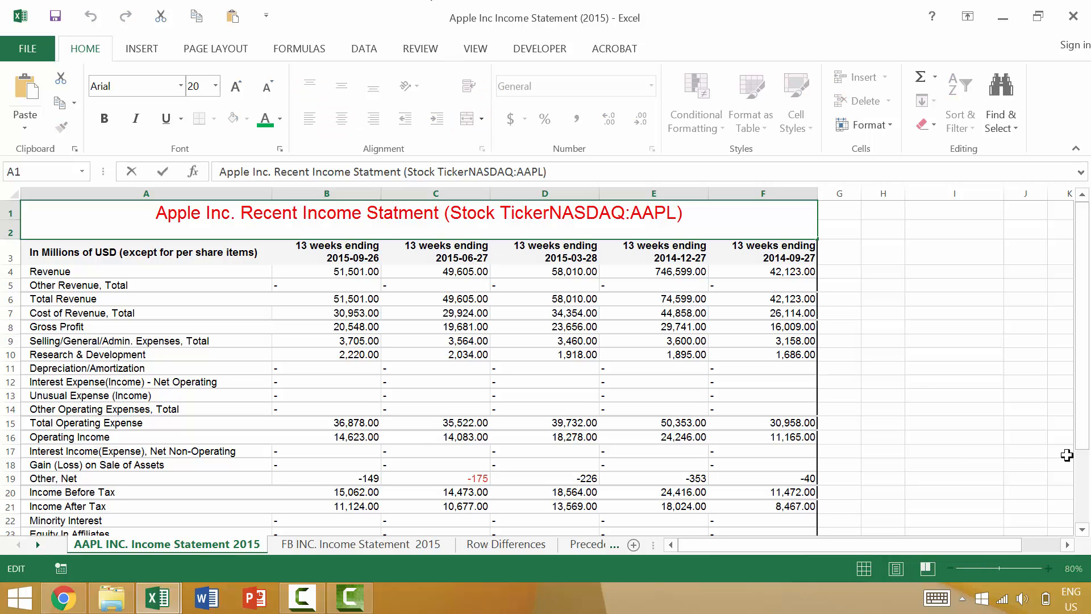
key("BackSpace")
key("BackSpace")
key("BackSpace")
key("BackSpace")
key("BackSpace")
key("BackSpace")
key("BackSpace")
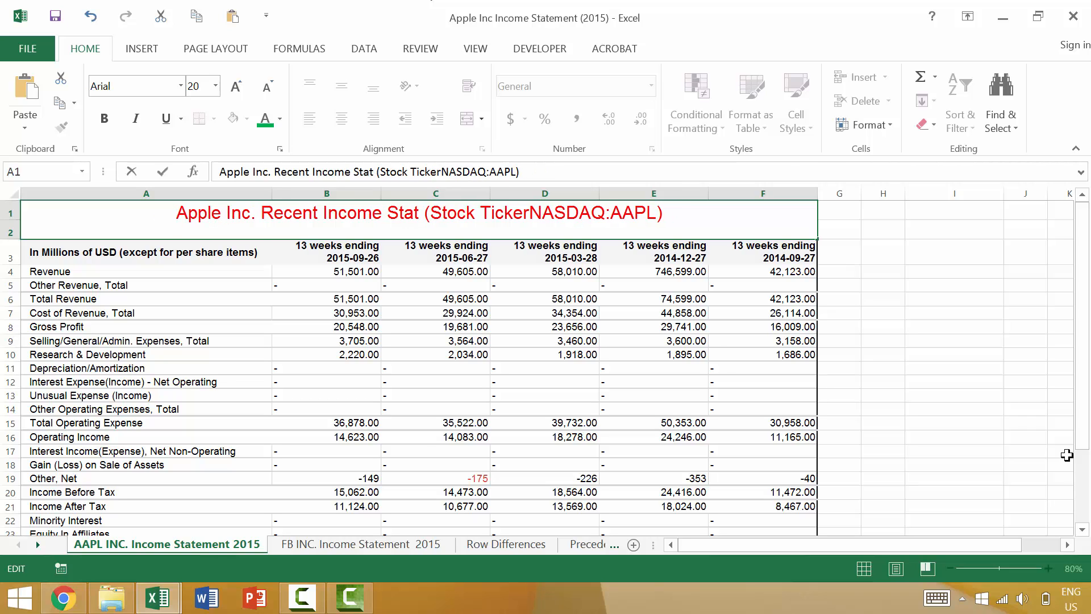
key("BackSpace")
key("BackSpace")
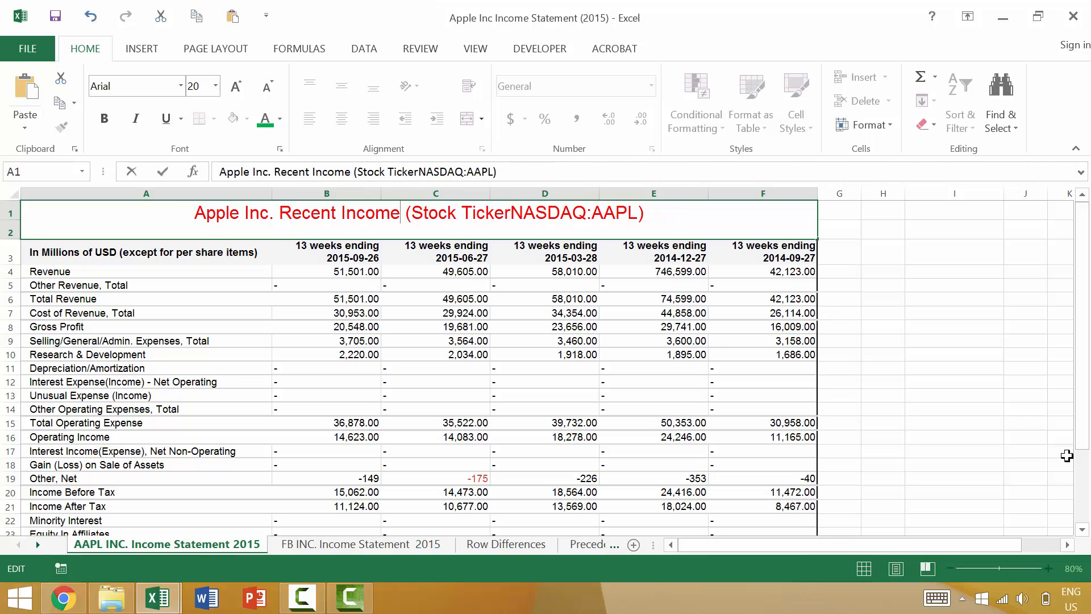
key("BackSpace")
key("BackSpace")
key("BackSpace")
key("BackSpace")
key("BackSpace")
key("BackSpace")
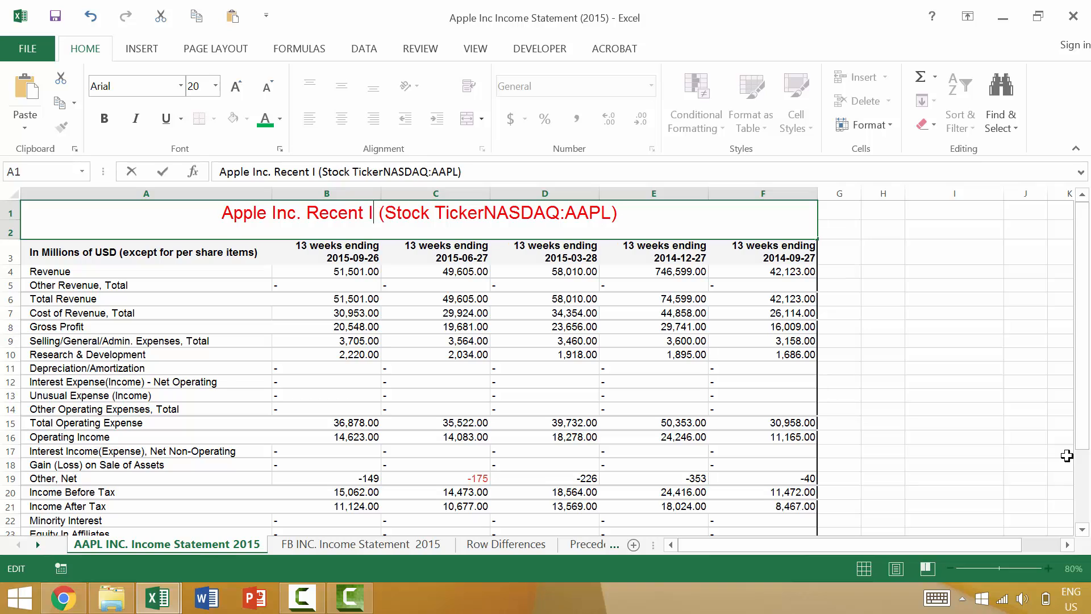
key("BackSpace")
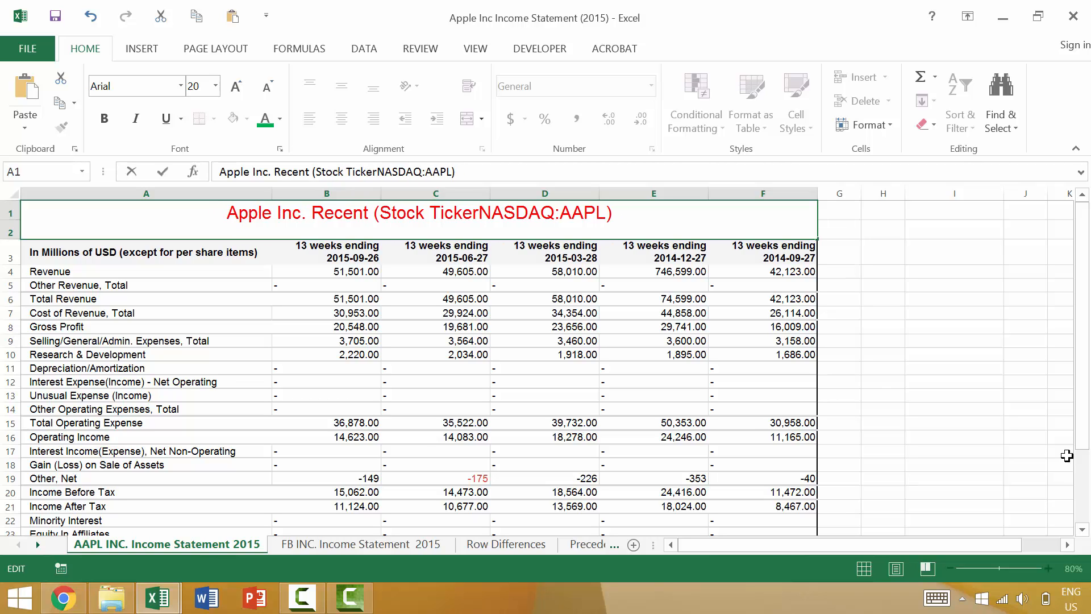
Step: Delete the title text following "Recent" forward character by character, up to the "Q" of the stock ticker
key("BackSpace")
key("Delete")
key("Delete")
key("Delete")
key("Delete")
key("Delete")
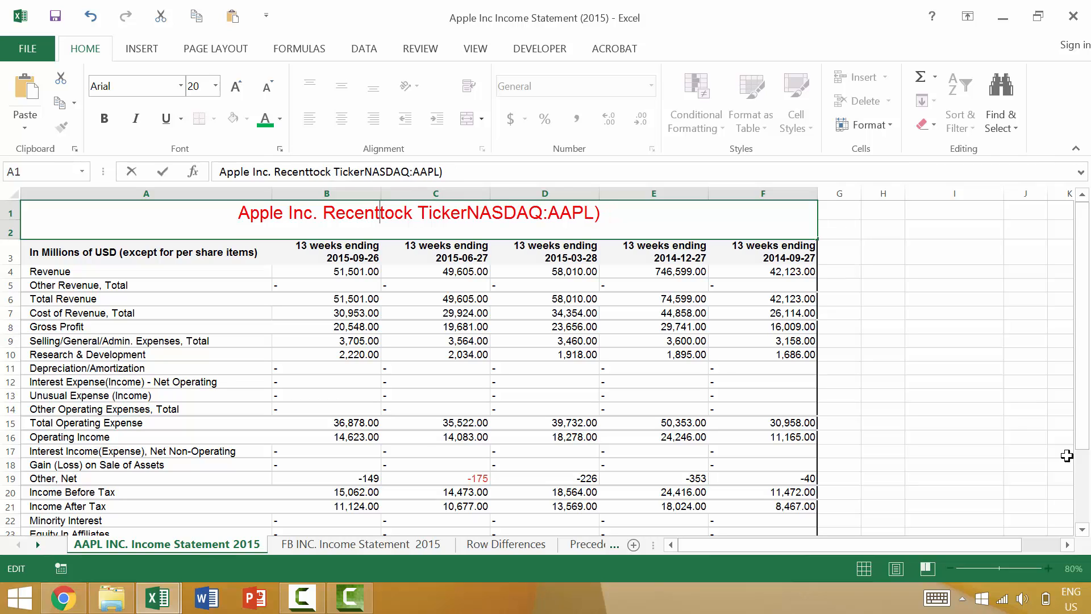
key("Delete")
key("Delete")
key("Delete")
key("Delete")
key("Delete")
key("Delete")
key("Delete")
key("Delete")
key("Delete")
key("Delete")
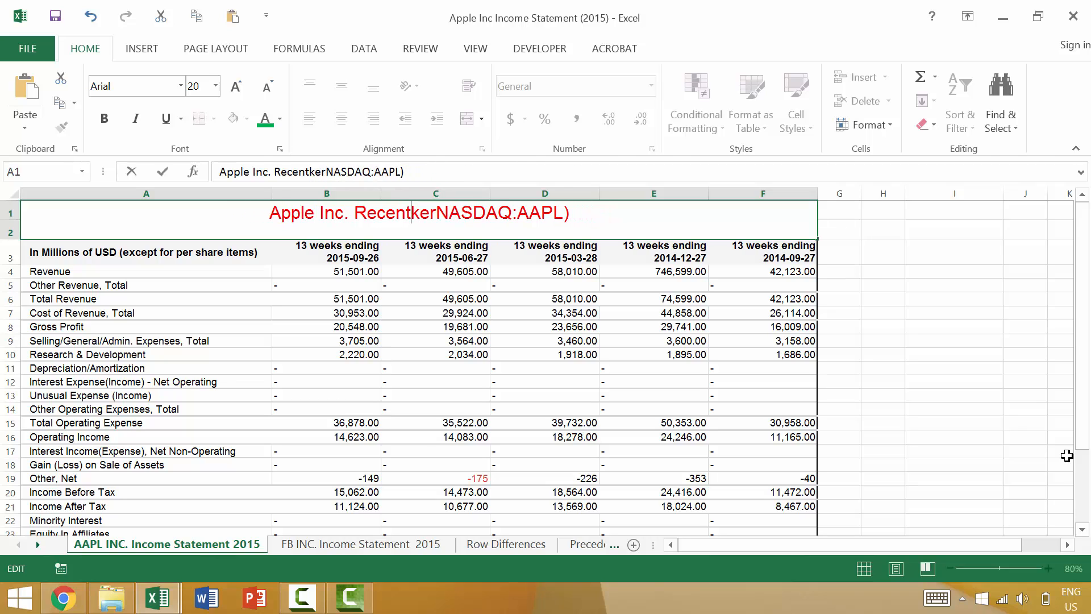
key("Delete")
key("Delete")
key("Delete")
key("Delete")
key("Delete")
key("Delete")
key("Delete")
key("Delete")
key("Delete")
key("Delete")
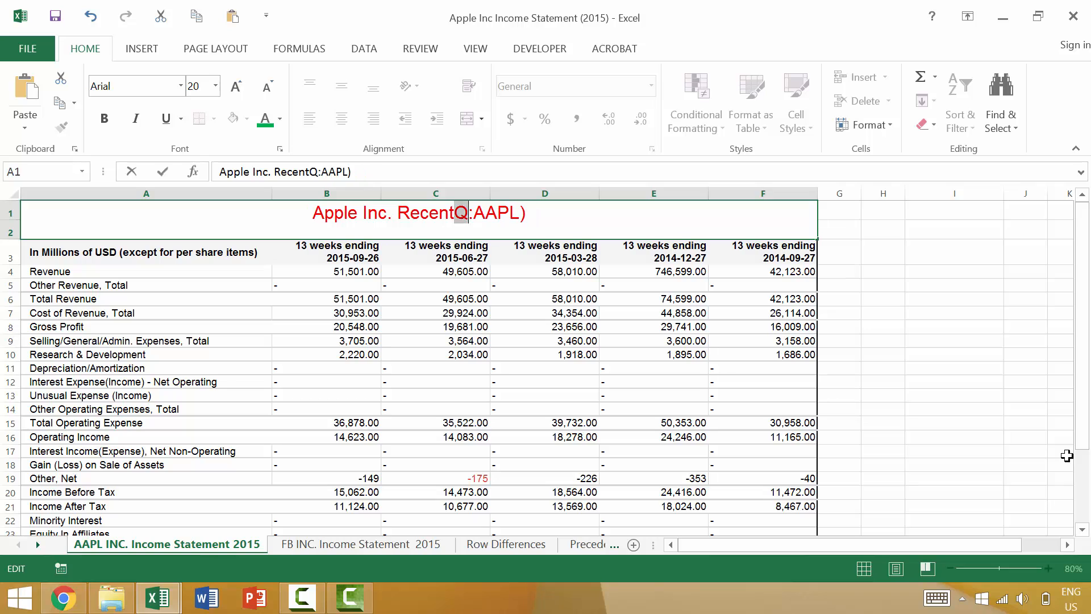
Step: Remove the remaining title text after "Apple Inc." and discard all edits to A1
key("BackSpace")
key("BackSpace")
key("BackSpace")
key("BackSpace")
key("BackSpace")
key("BackSpace")
key("BackSpace")
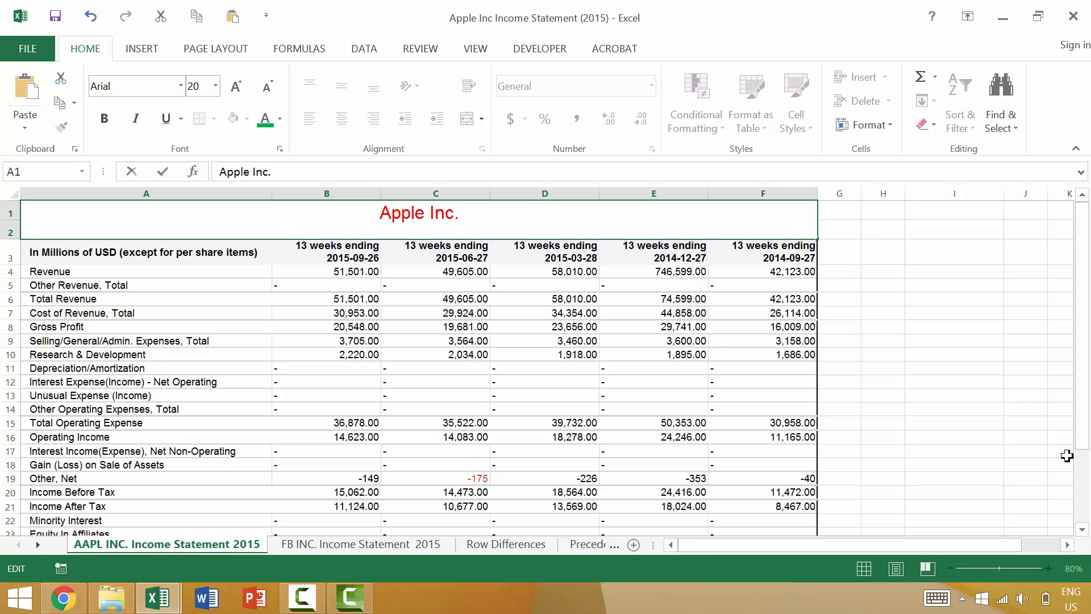
key("Escape")
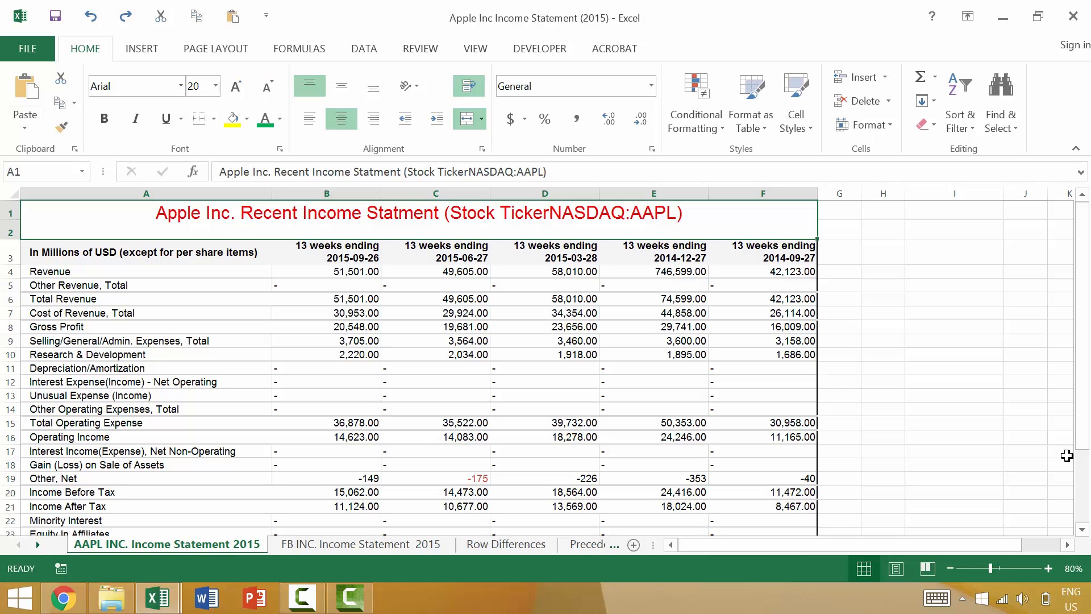
Step: Insert a line break before "(Stock TickerNASDAQ:AAPL)" in the A1 title and accept the entry
key("F2")
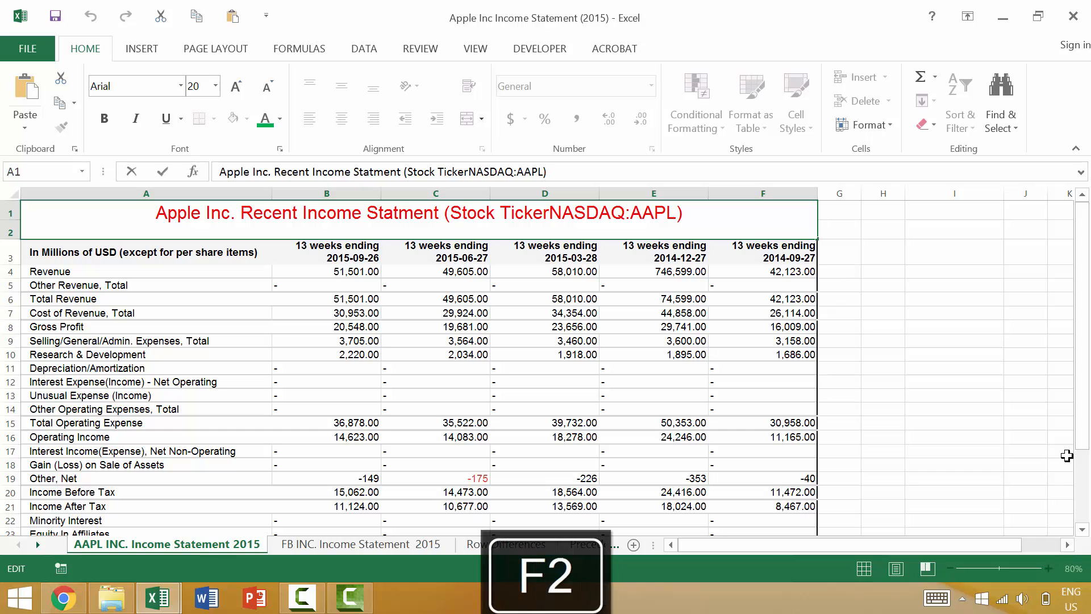
key("ctrl+Left")
key("ctrl+Left")
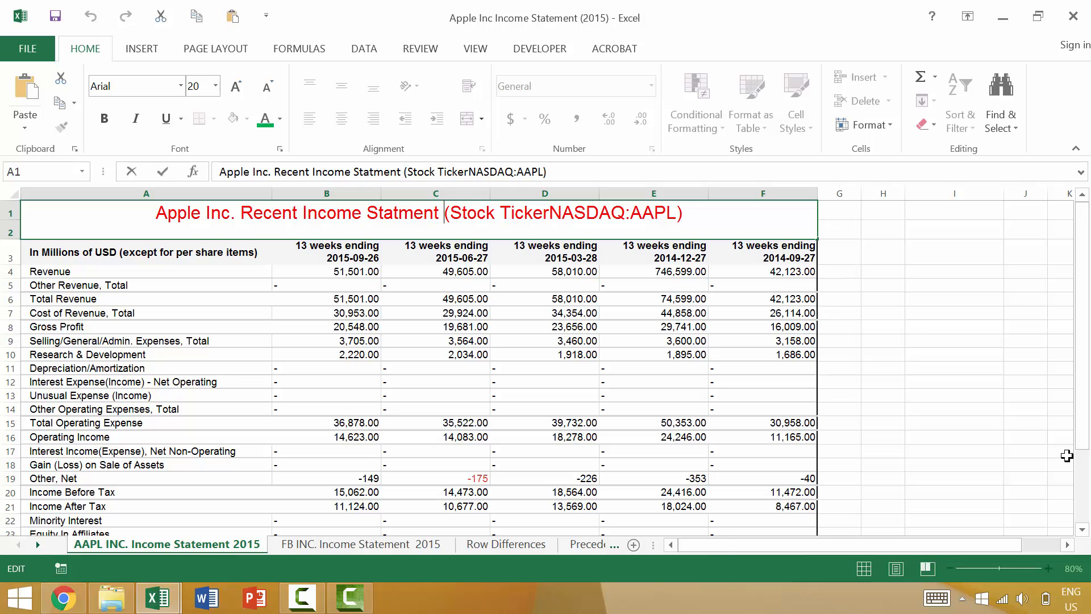
key("alt+Return")
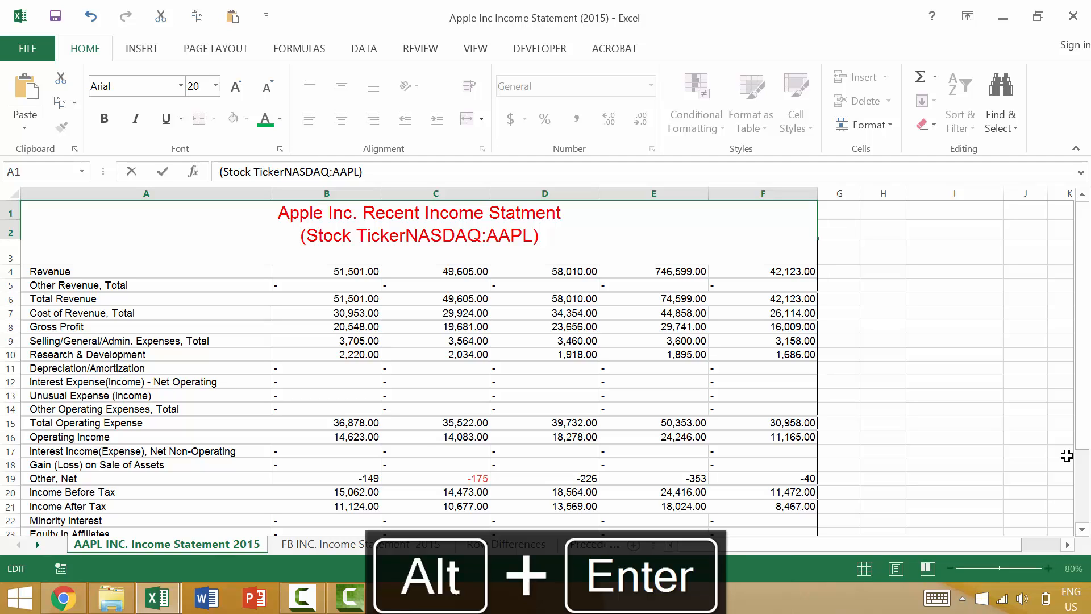
key("Return")
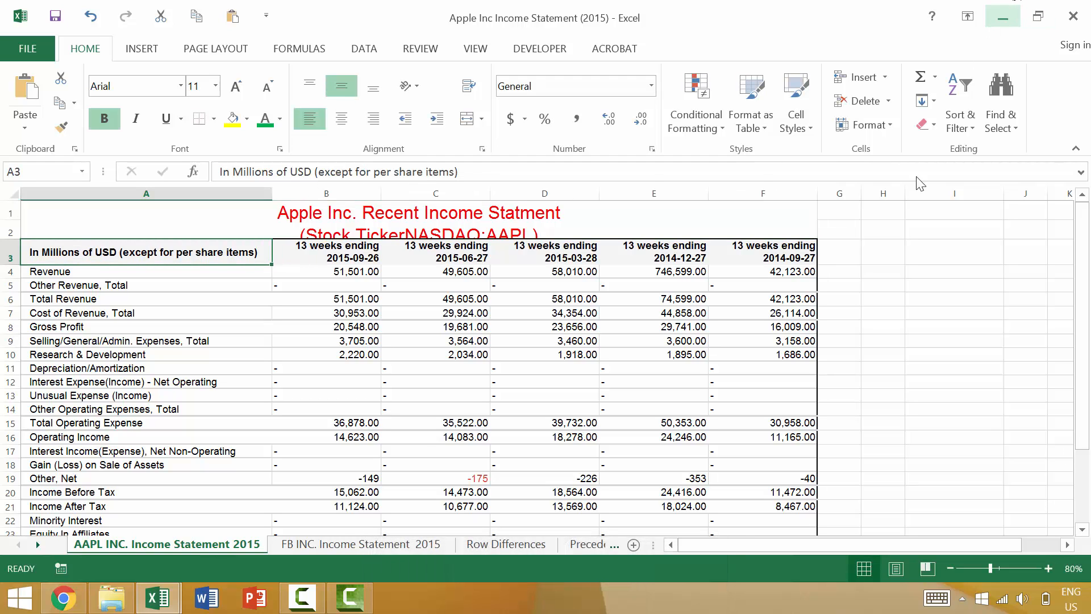
Step: Make row 2 taller to fit the two-line title, and undo both the row height and the line break
left_click_drag(23, 236, 15, 250)
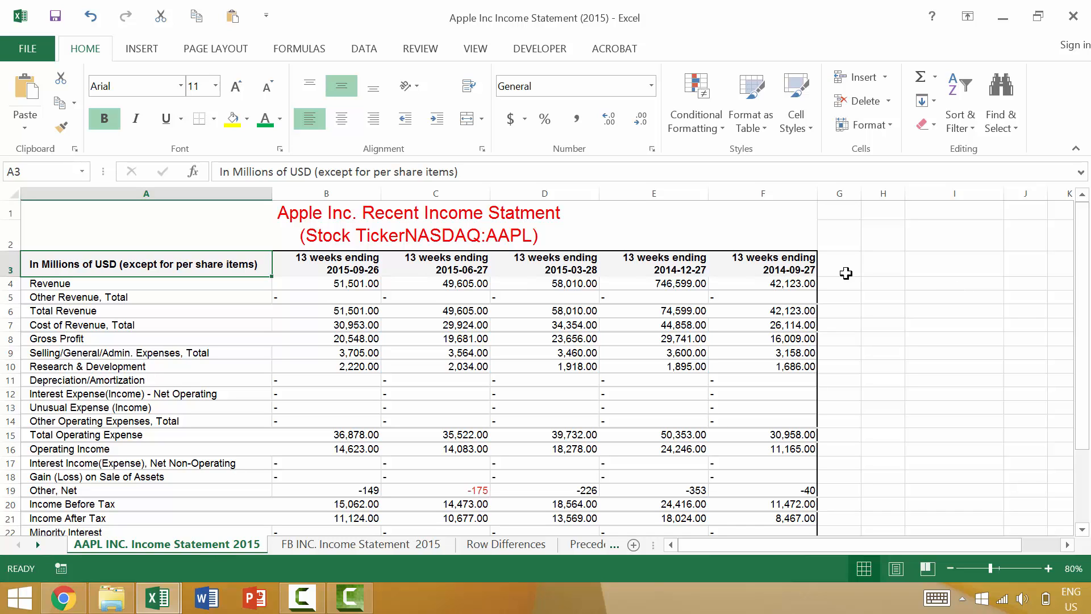
left_click(560, 215)
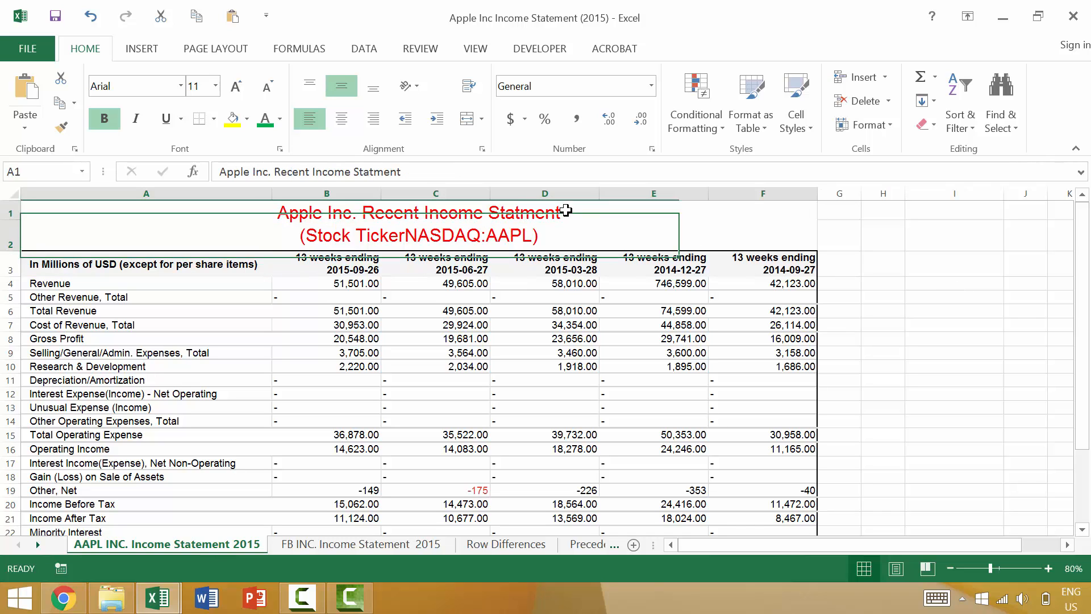
key("ctrl+z")
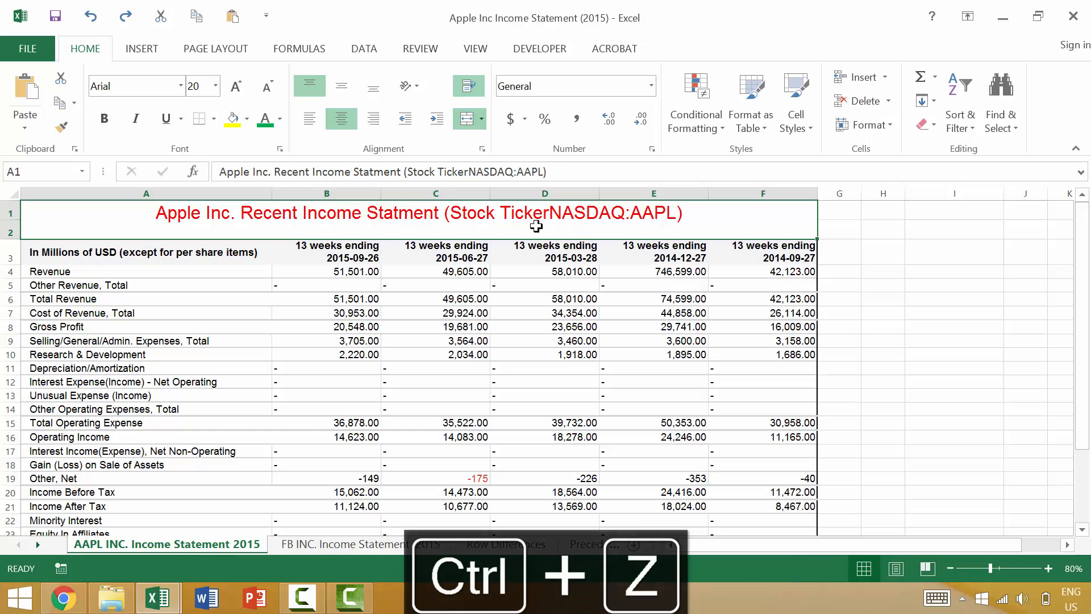
Step: Insert a line break before "Recent" in the A1 title and increase row 2's height to fit both lines
double_click(241, 214)
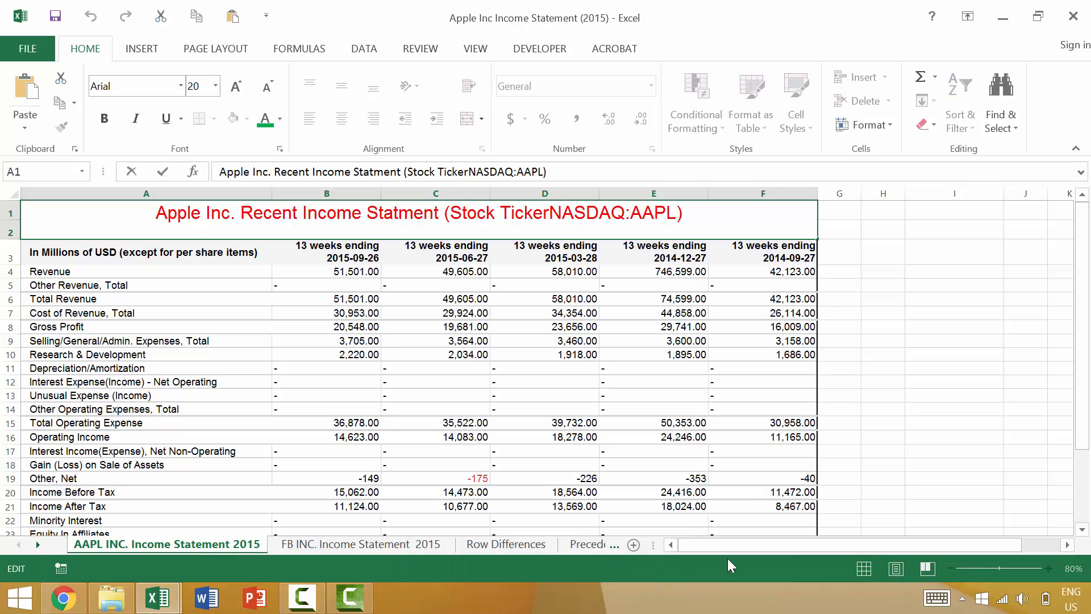
key("alt+Return")
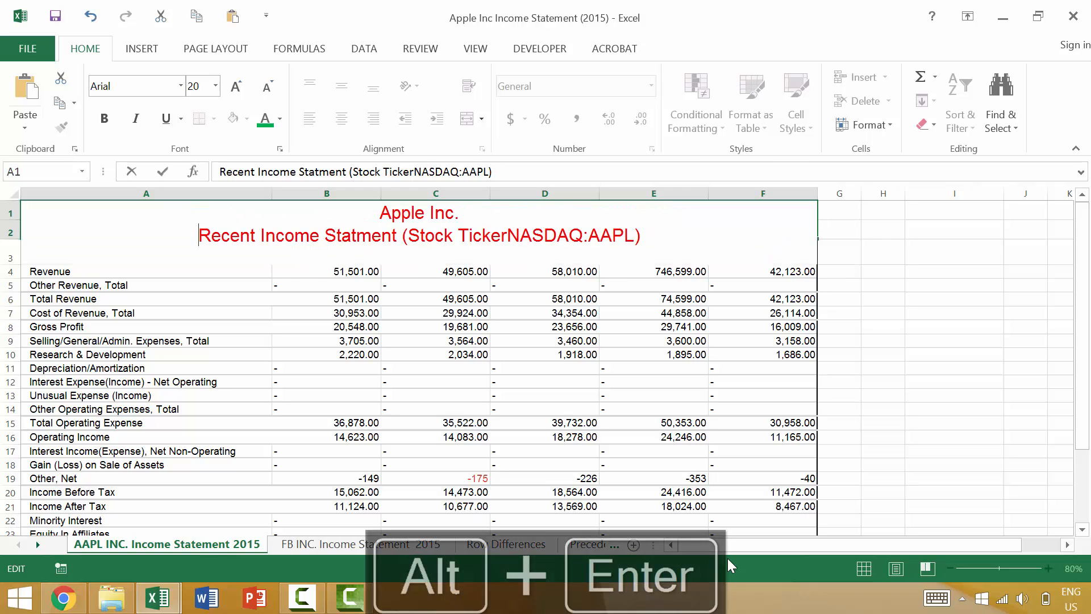
key("Return")
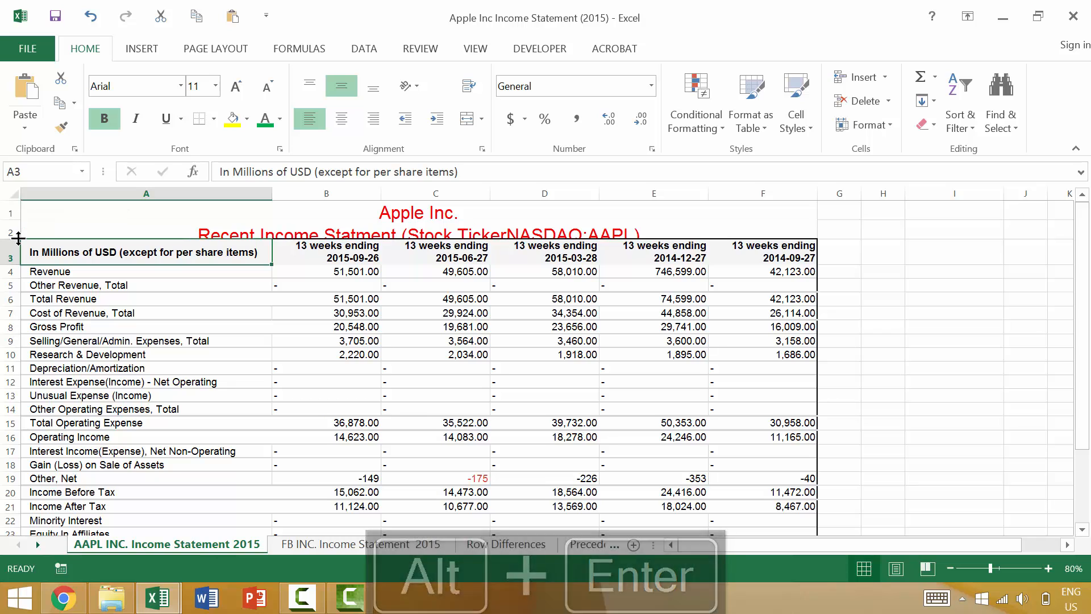
mouse_move(18, 239)
left_mouse_down()
mouse_move(14, 223)
mouse_move(17, 251)
left_mouse_up()
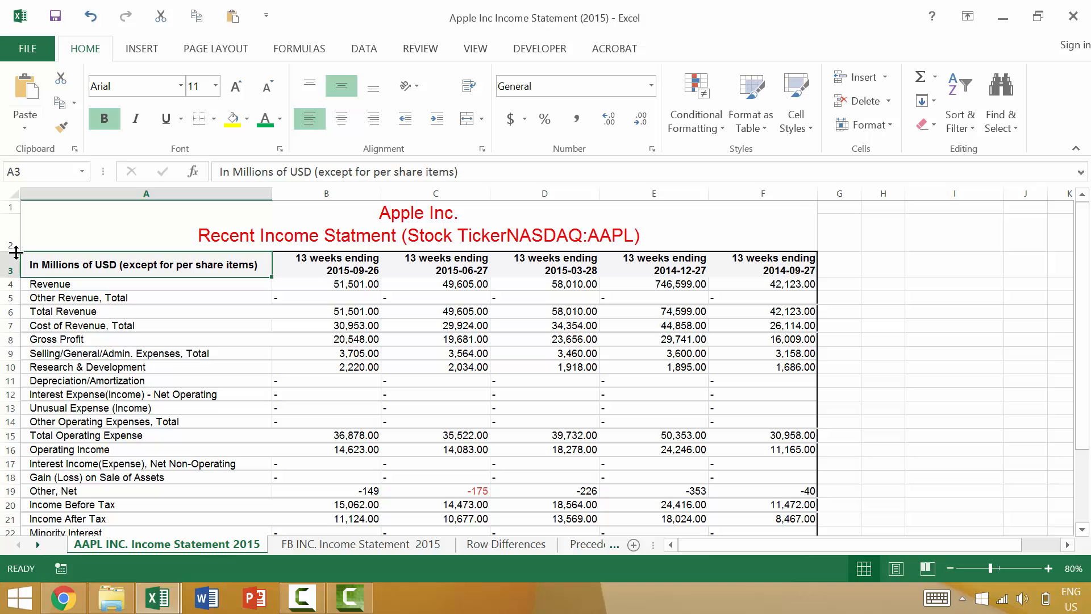
left_click(875, 236)
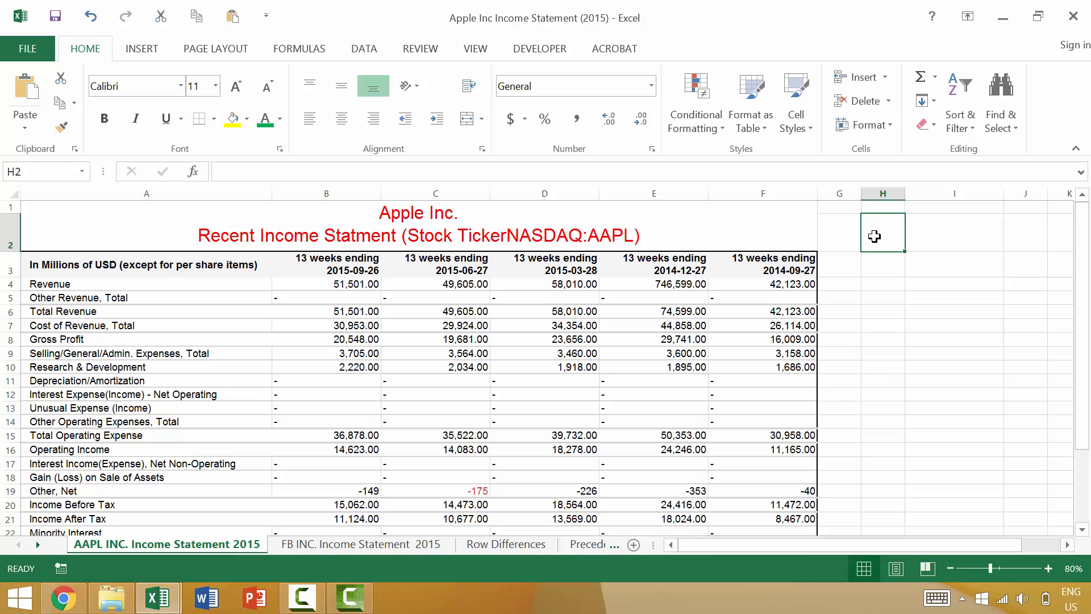
Step: Try replacing the last three digits of the C4 revenue value with "dfs" and discard the edit
left_click(486, 284)
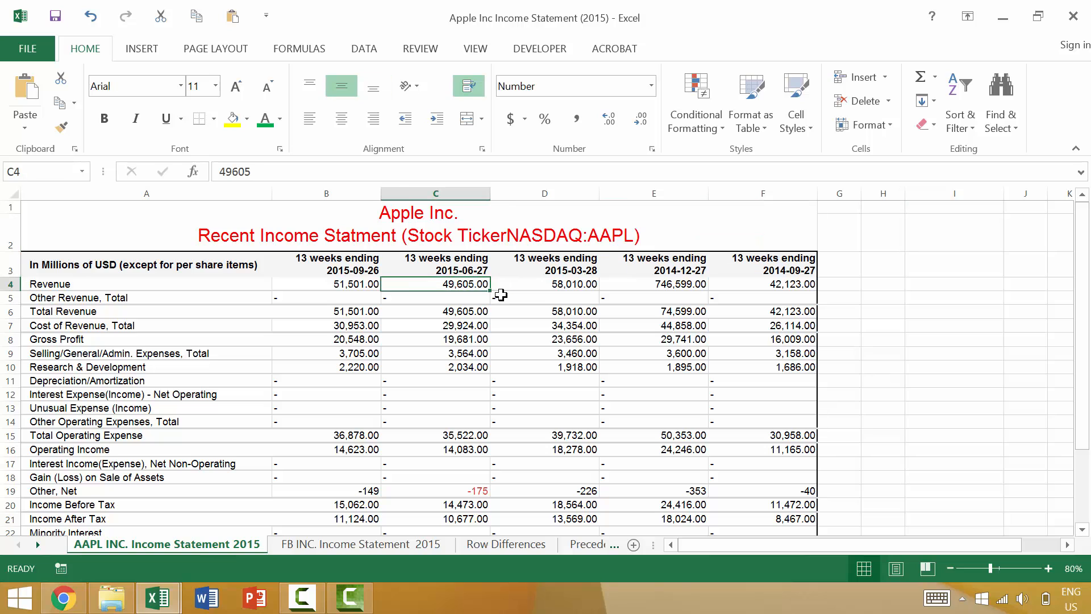
key("F2")
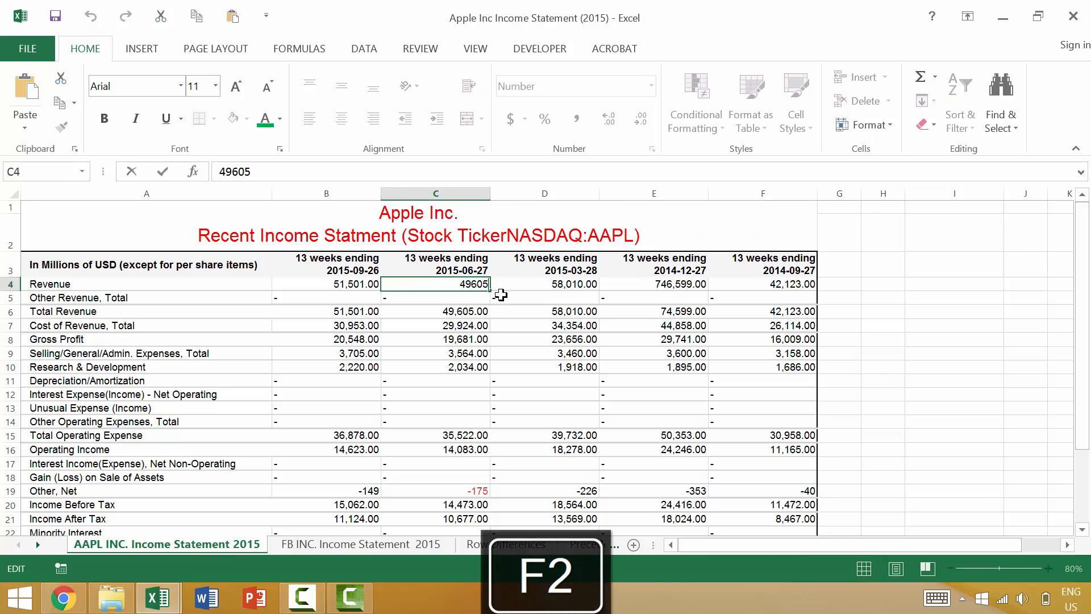
key("BackSpace")
key("BackSpace")
key("BackSpace")
type("dfs")
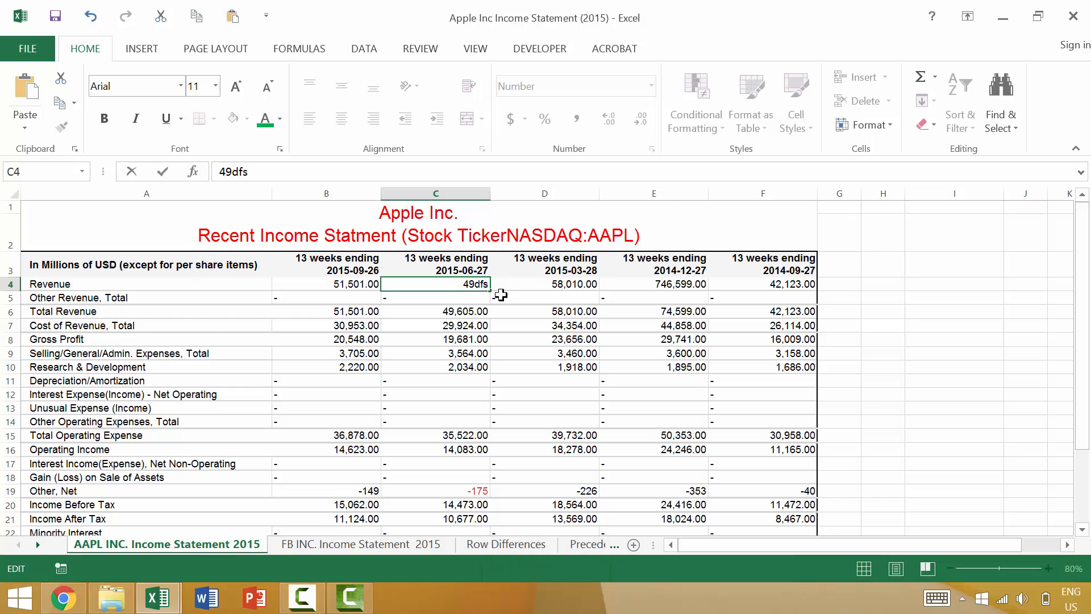
key("Escape")
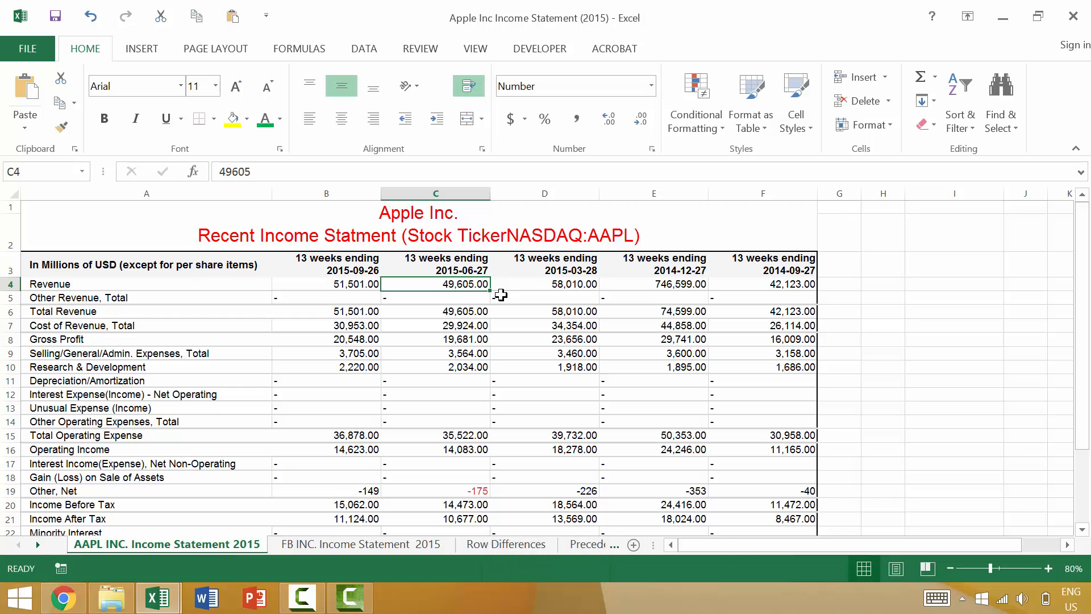
Step: Add a comment reading "modufy" to the revenue value in C4
key("shift+F2")
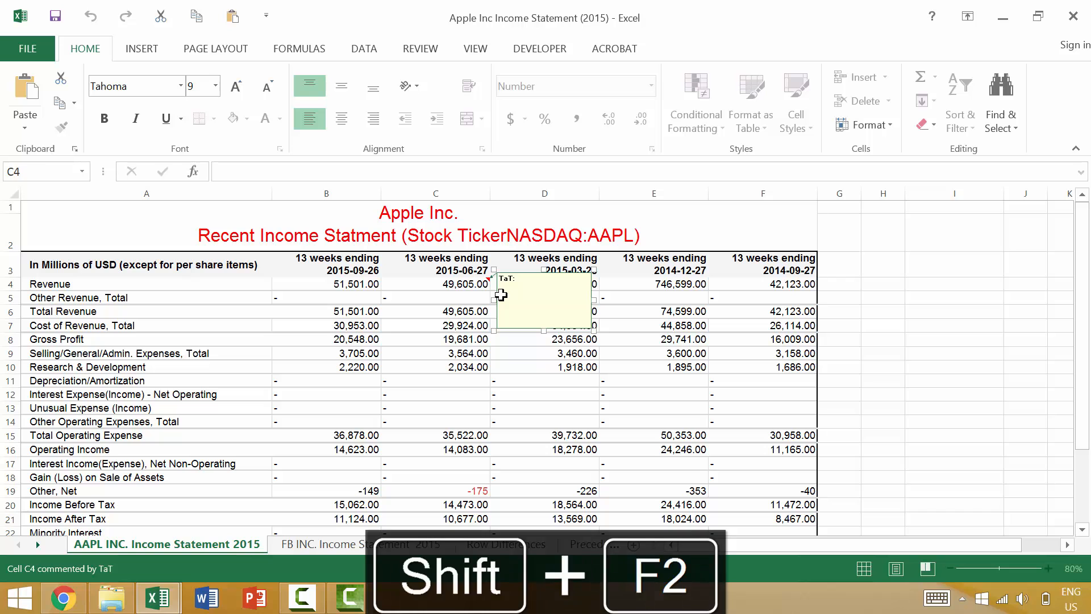
key("Escape")
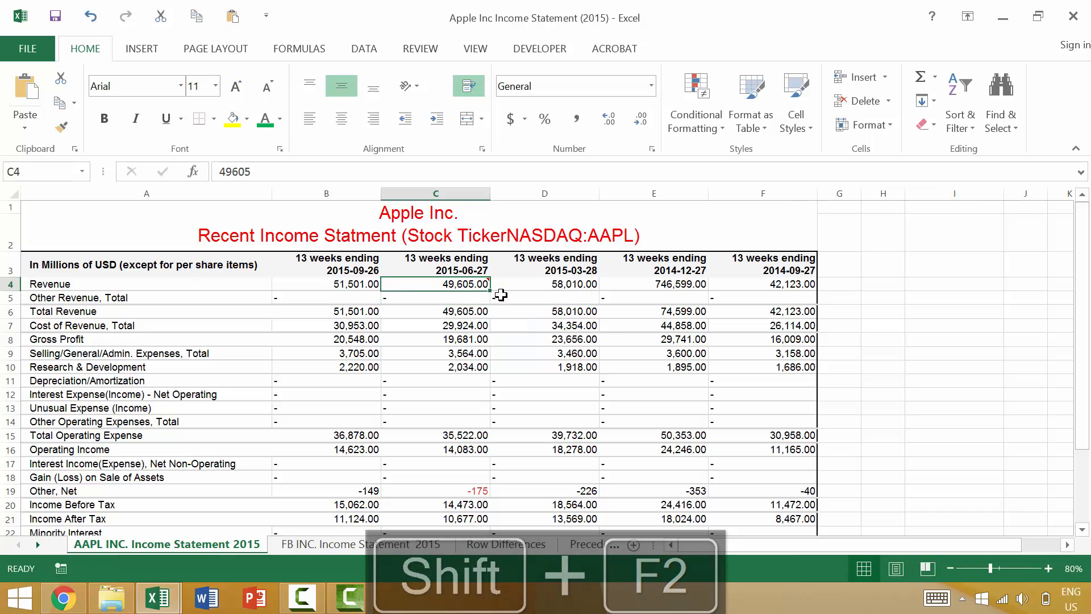
key("shift+F2")
type("modify")
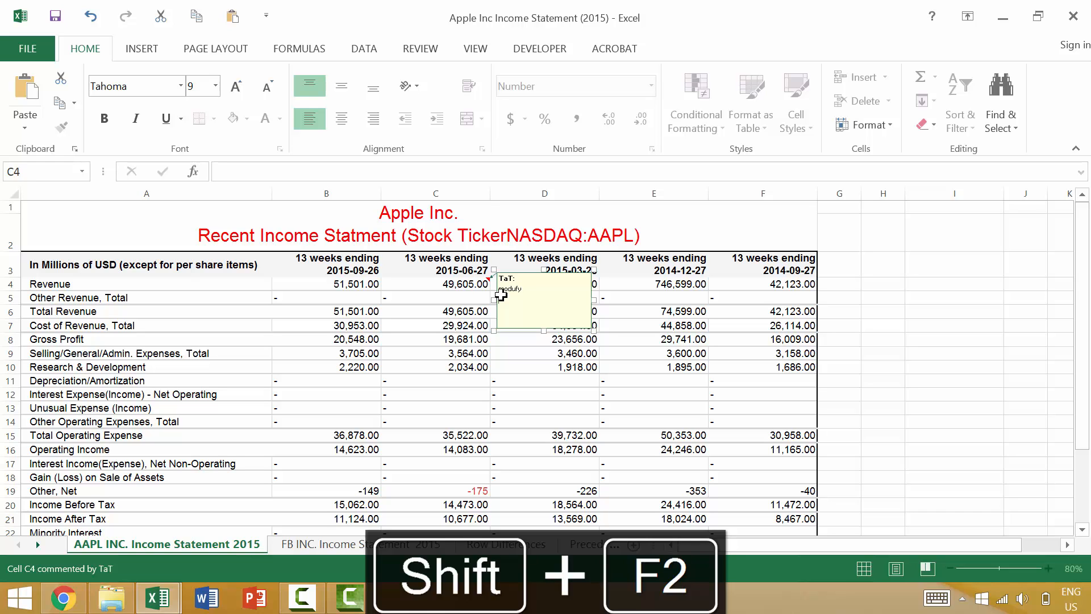
key("Escape")
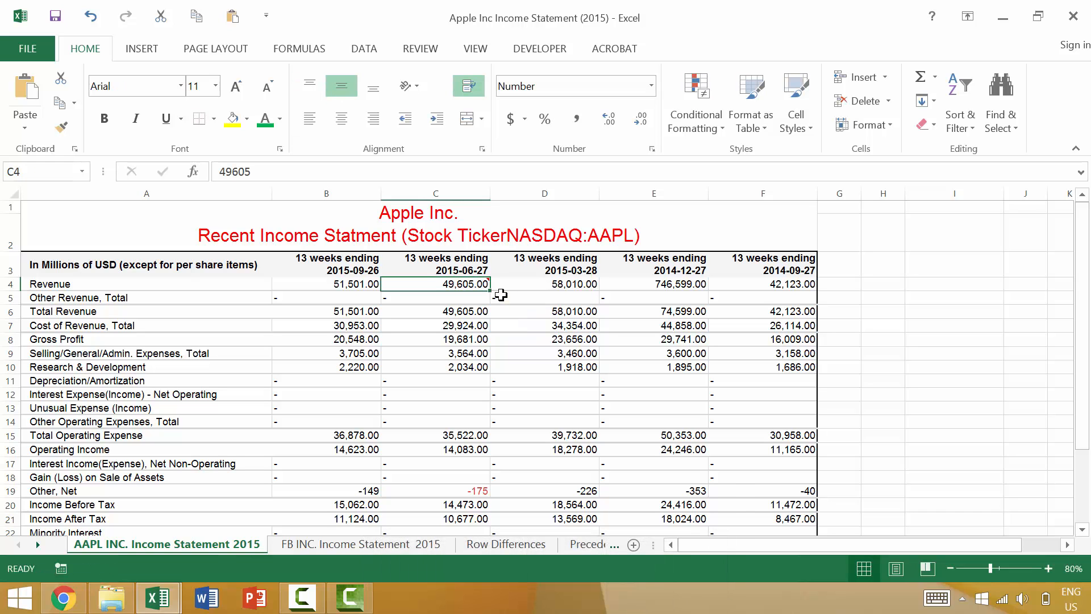
Step: Delete the comment attached to C4
key("shift+F10")
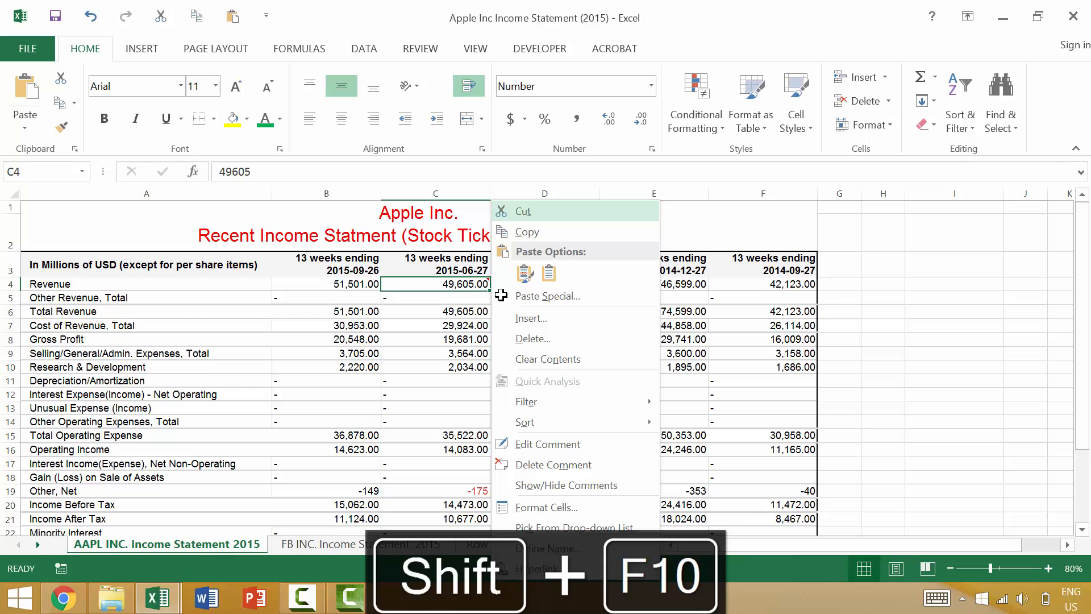
key("m")
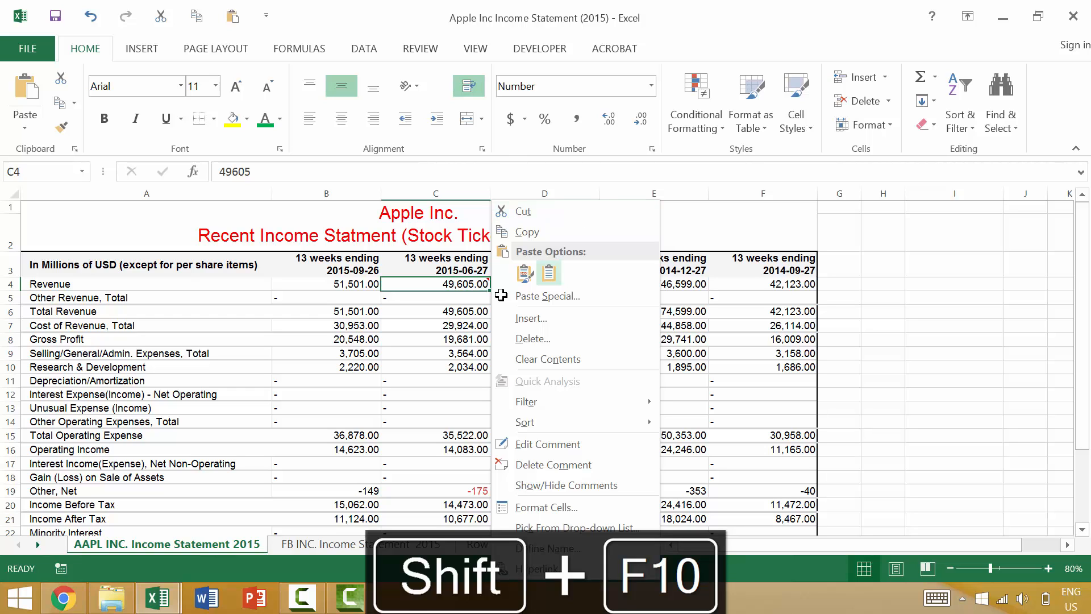
key("Escape")
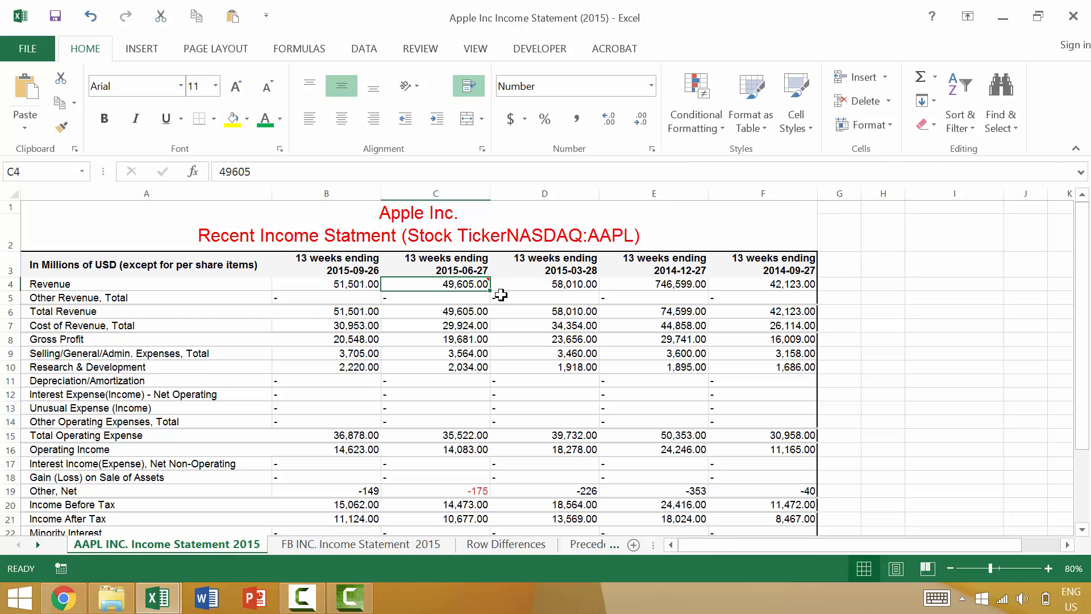
key("shift+F10")
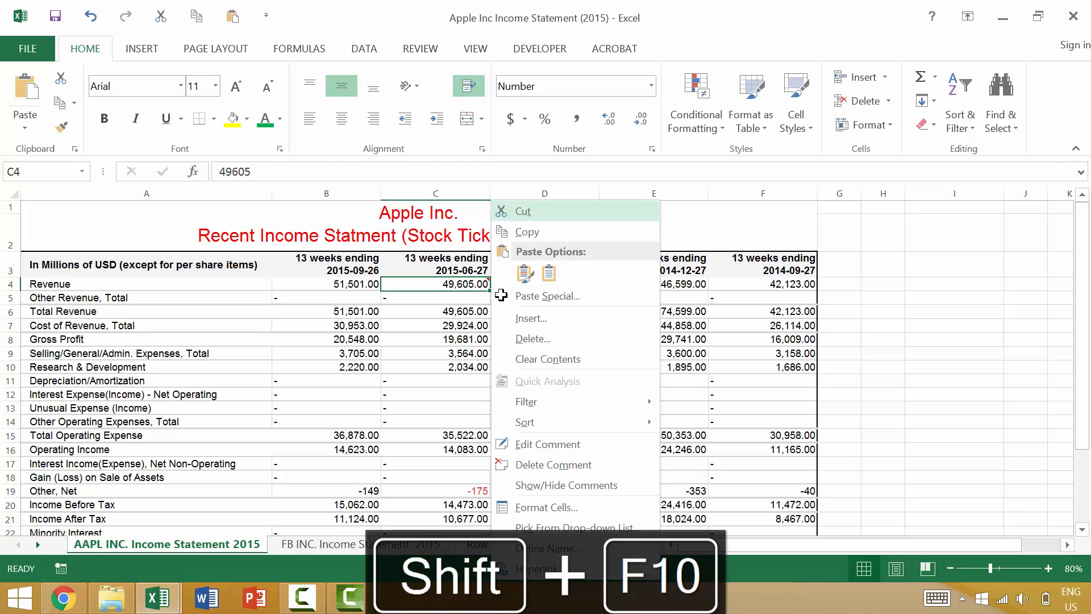
key("m")
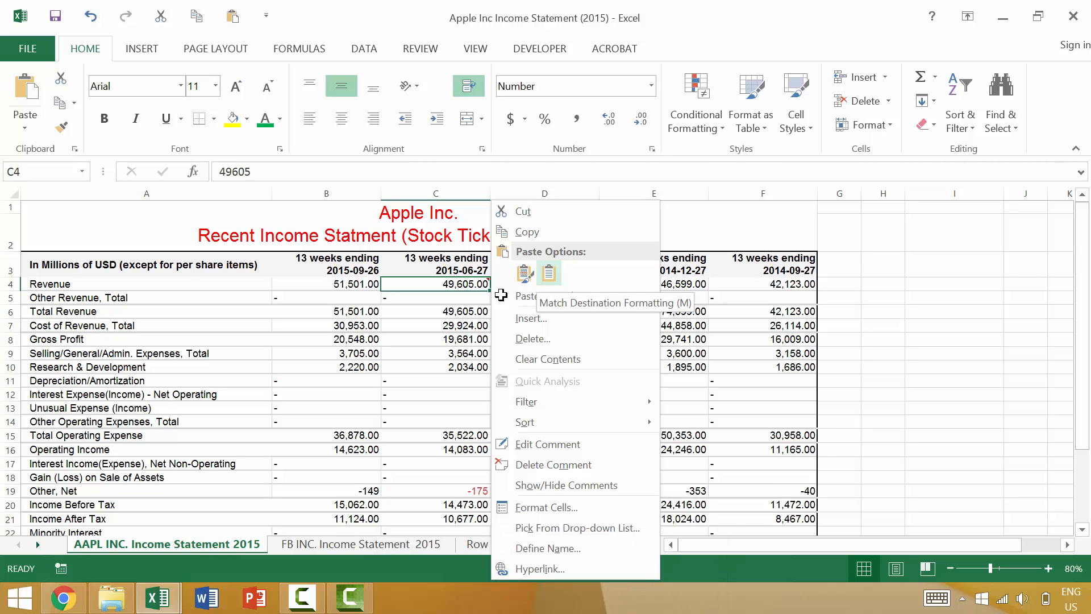
key("m")
key("Return")
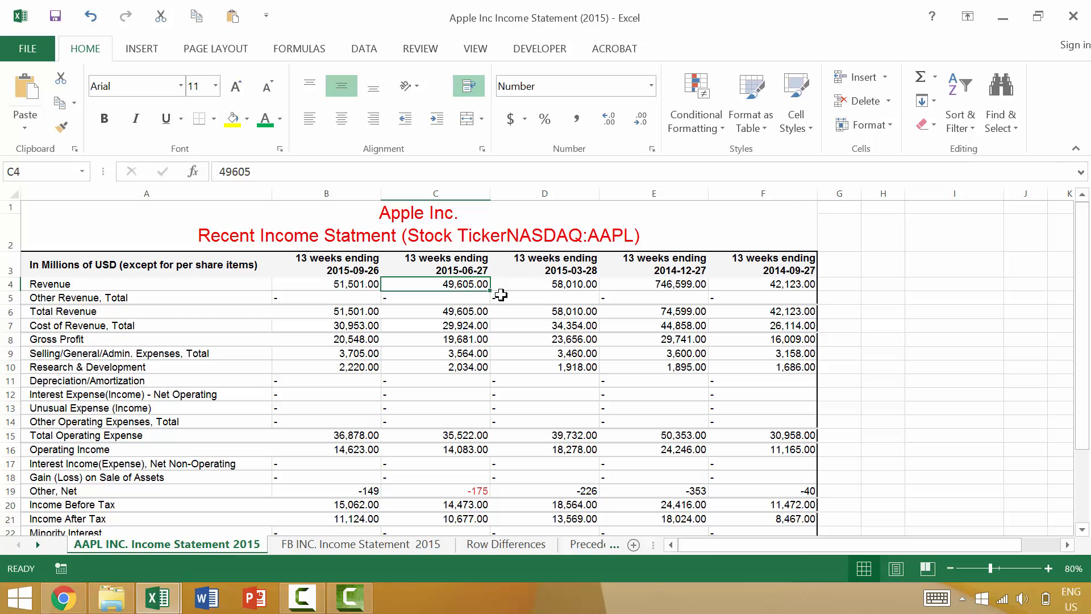
Step: Edit the A1 title in place, extend a selection word by word from "Income" to the end, and shrink it back to nothing
double_click(554, 203)
key("ctrl+Left")
key("ctrl+Left")
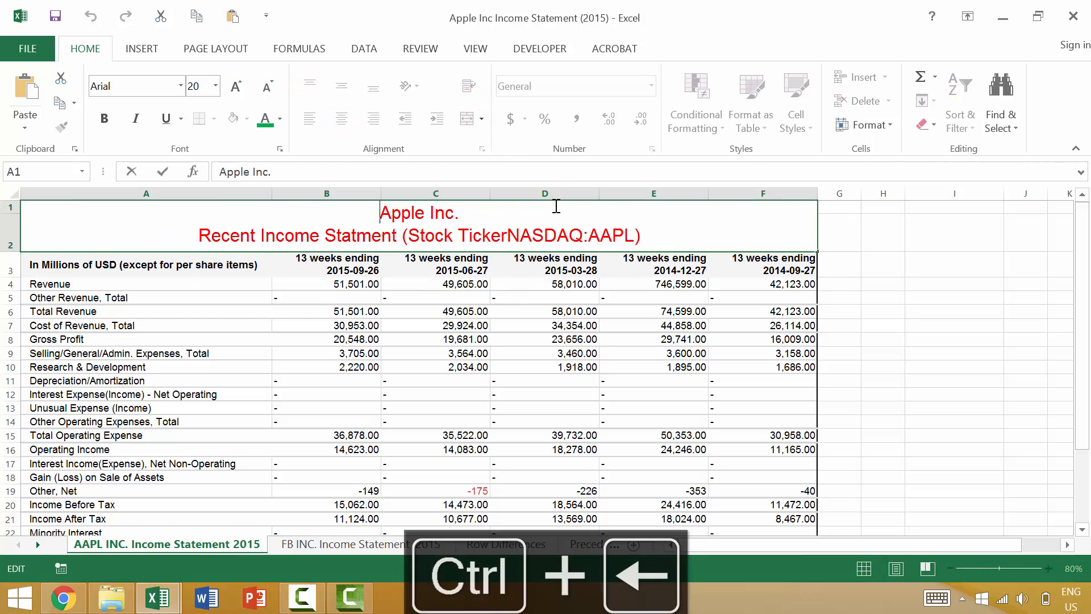
key("ctrl+Right")
key("ctrl+Right")
key("ctrl+shift+Right")
key("ctrl+shift+Right")
key("ctrl+shift+Right")
key("ctrl+shift+Right")
key("ctrl+shift+Right")
key("ctrl+shift+Right")
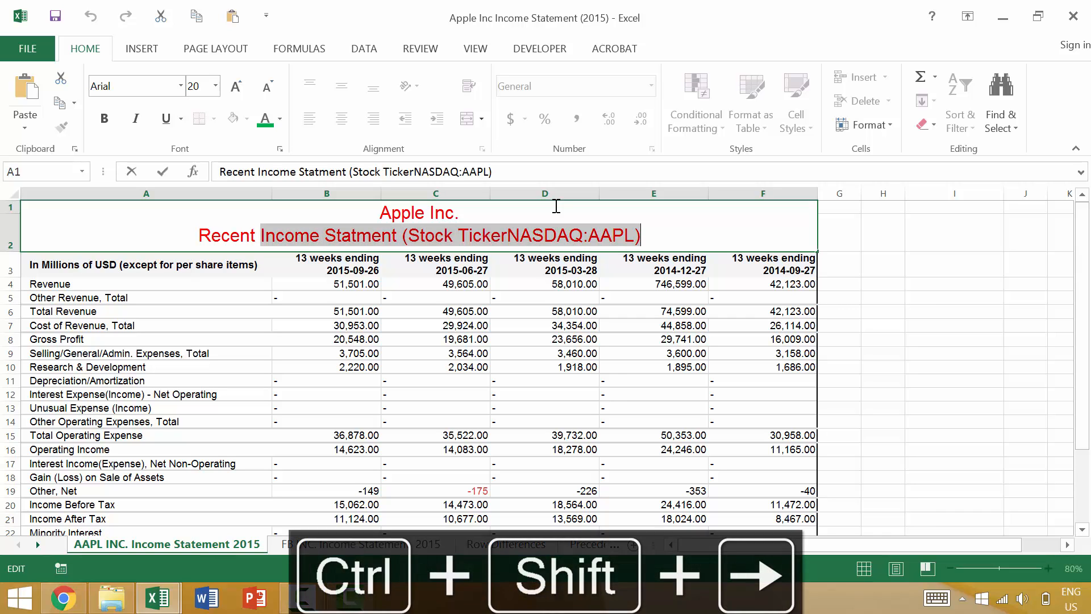
key("ctrl+shift+Left")
key("ctrl+shift+Left")
key("ctrl+shift+Left")
key("ctrl+shift+Left")
key("ctrl+shift+Left")
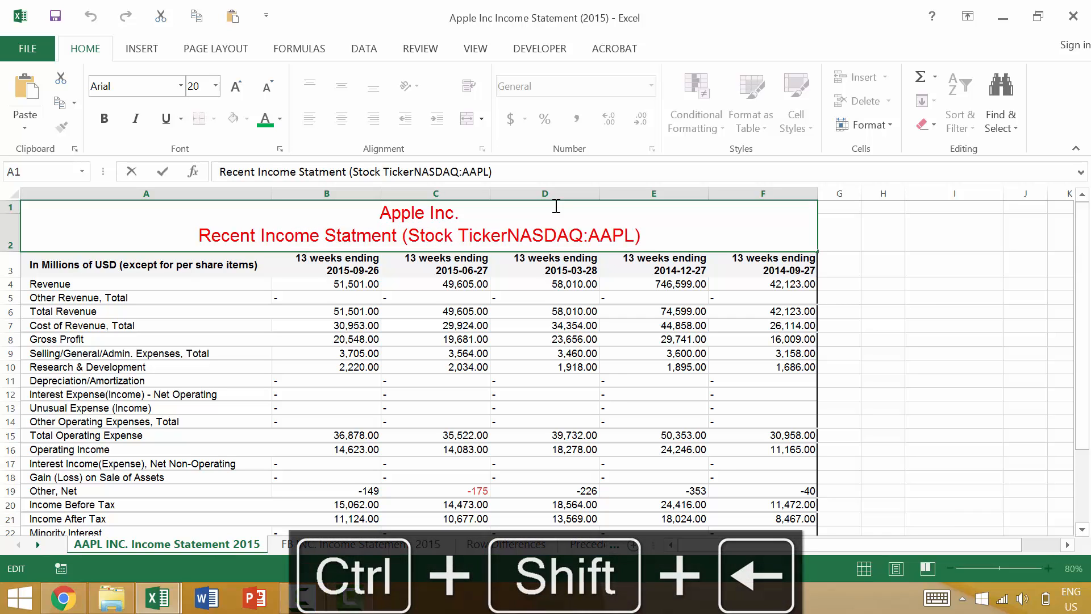
Step: Select the entire two-line A1 title from beginning to end, and collapse the selection back to the beginning
key("ctrl+End")
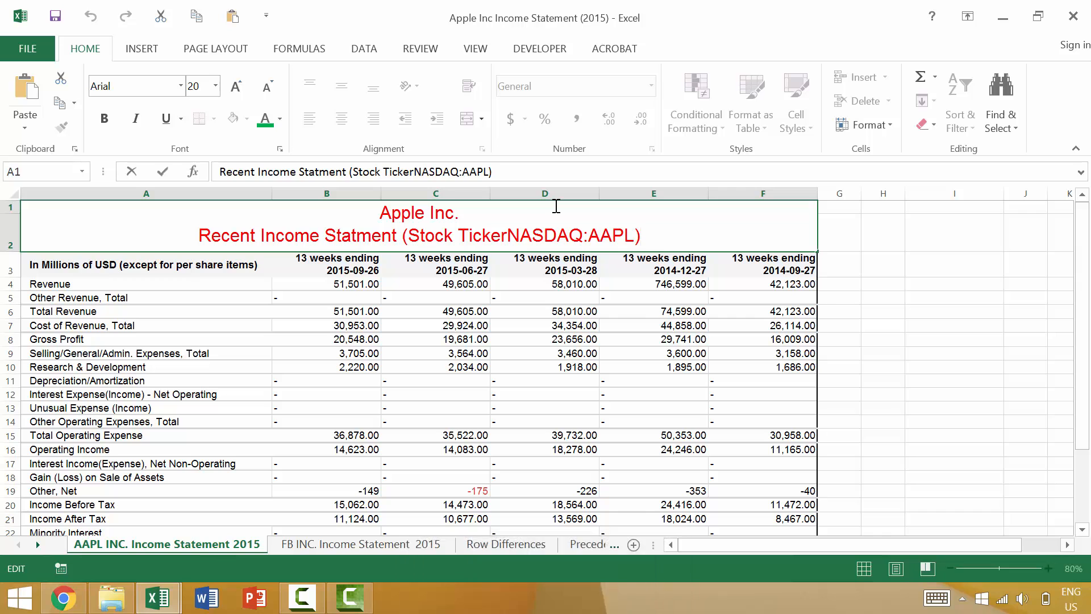
key("ctrl+Home")
key("ctrl+shift+End")
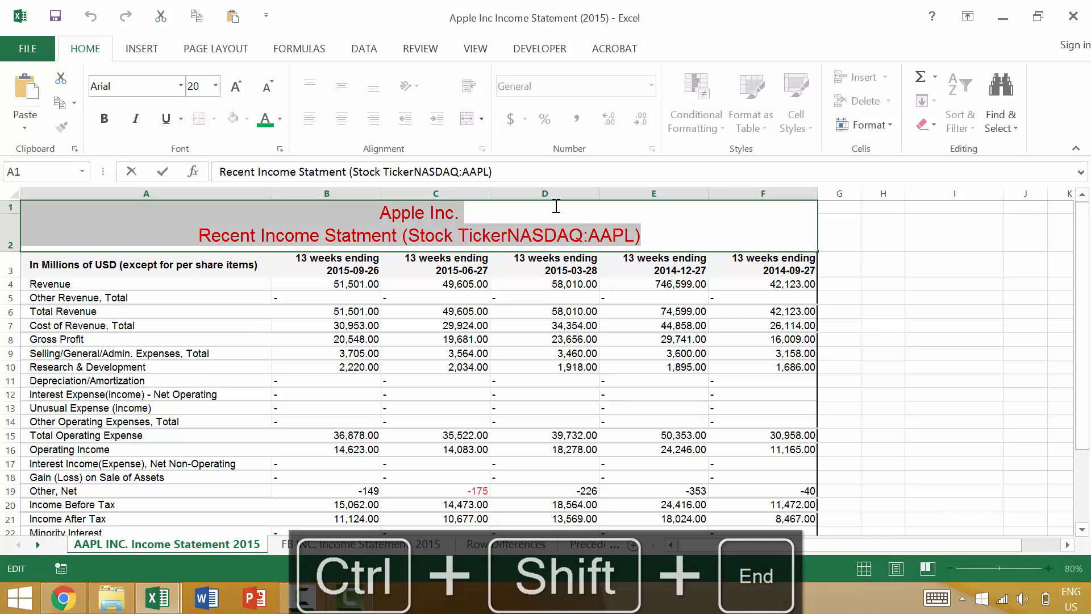
key("ctrl+shift+Home")
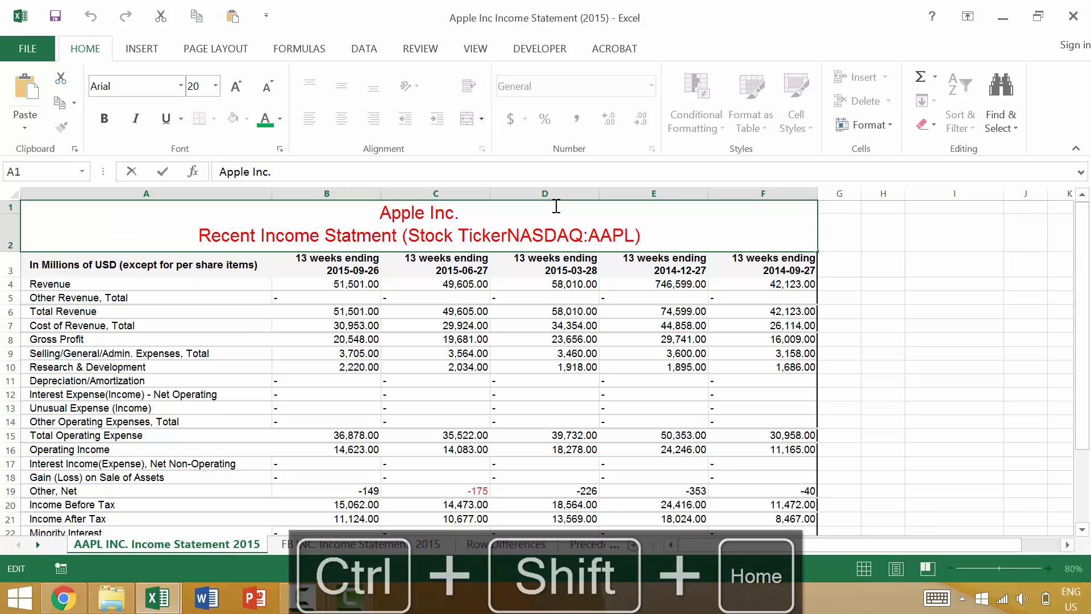
Step: Select the A1 title text from just before the final "t" of "Statment" back to the beginning
key("Right")
key("Down")
key("ctrl+shift+Home")
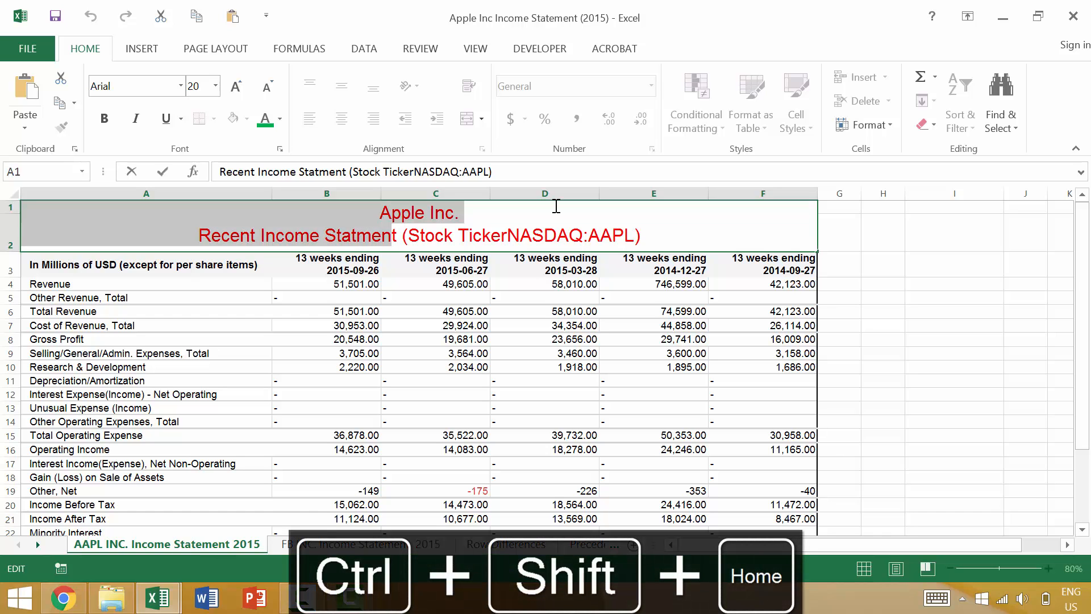